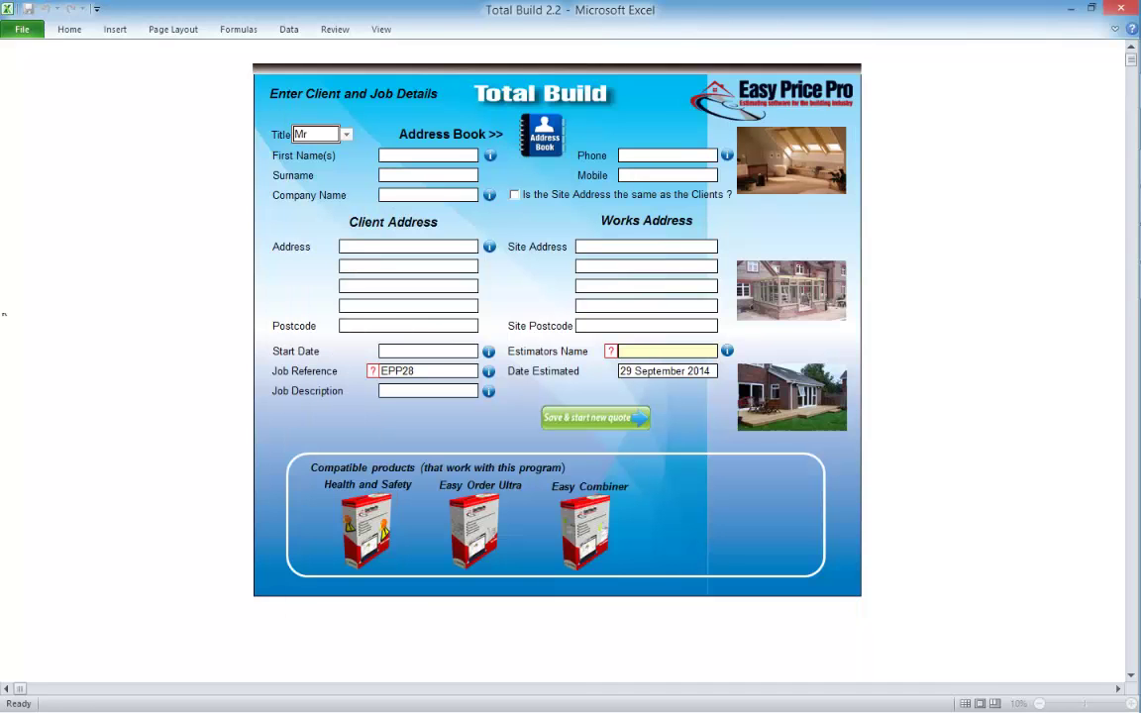
Open the Job Details report and enter the client's first name
click(231, 30)
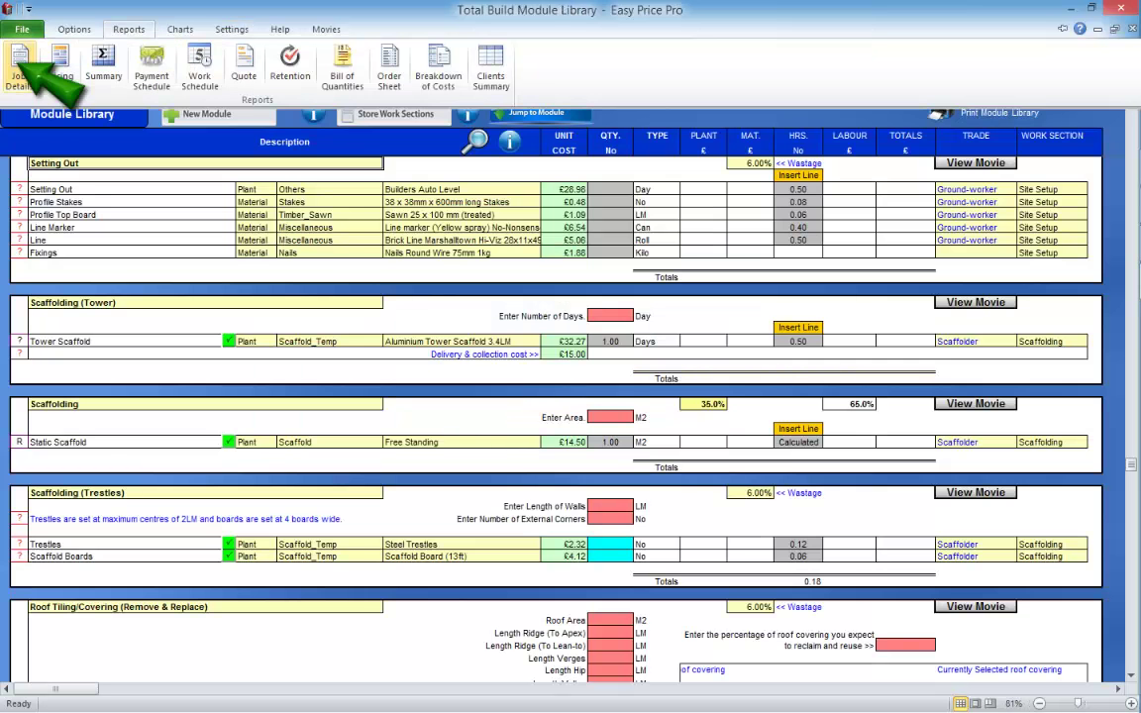
click(17, 63)
click(417, 155)
text(Jo)
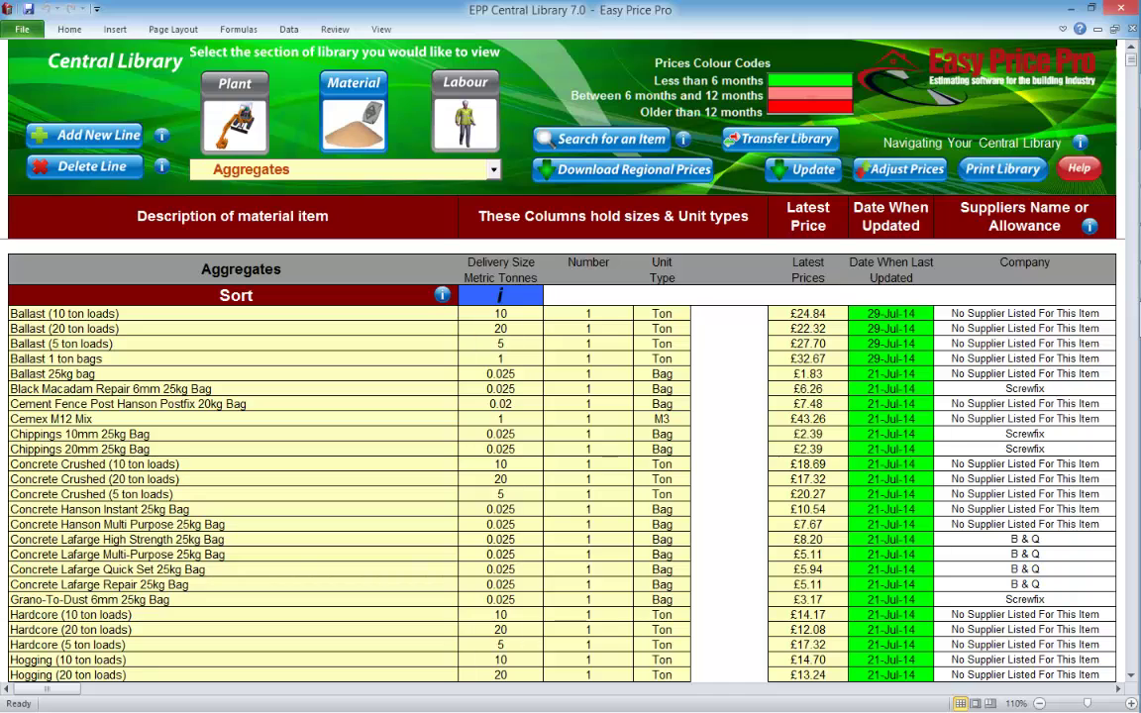
View the regional price update dialog and the percentage price adjustment dialog of the Central Library, closing each without changes
click(621, 170)
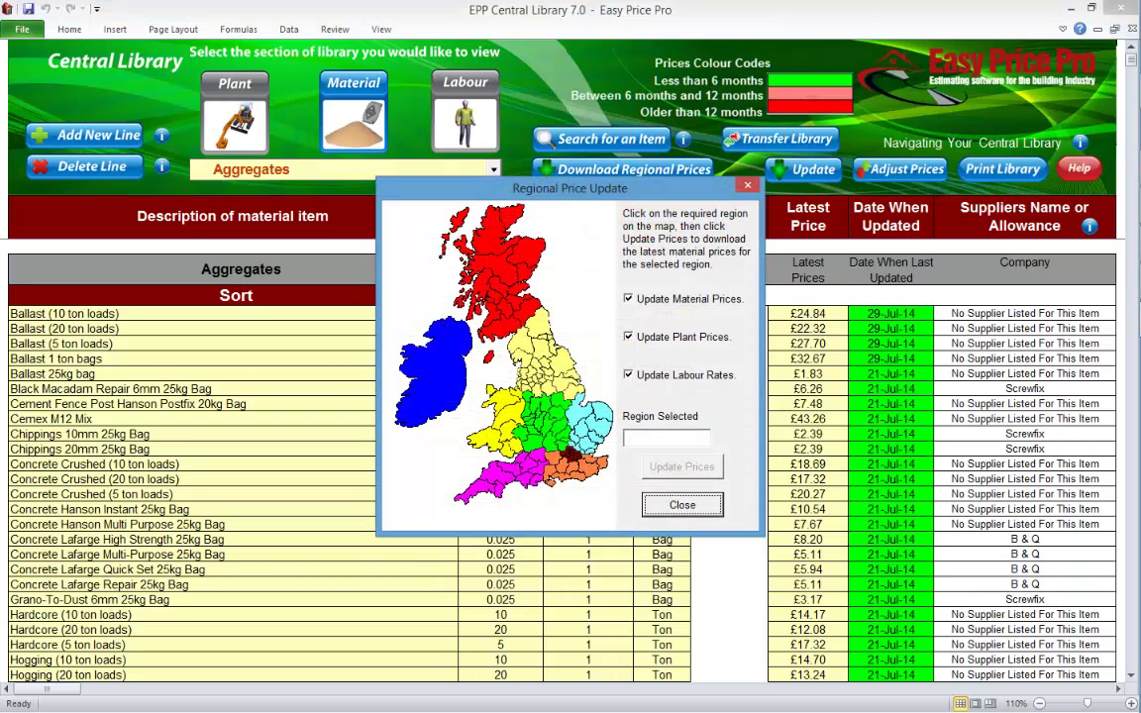
click(748, 185)
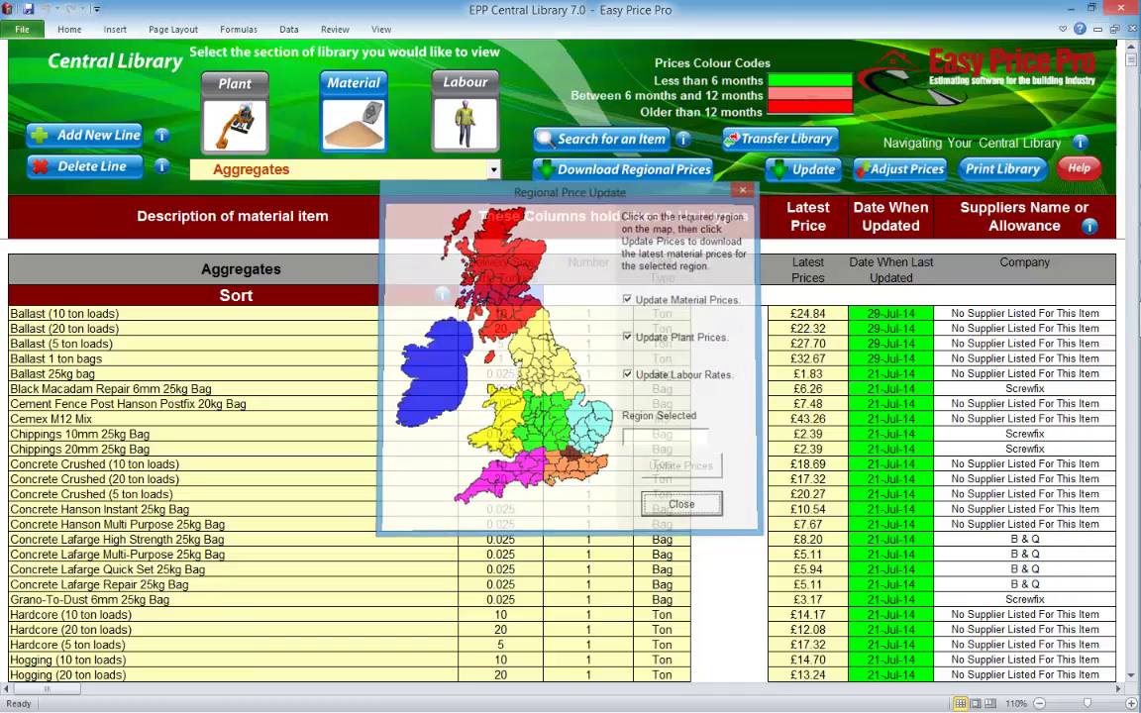
click(905, 168)
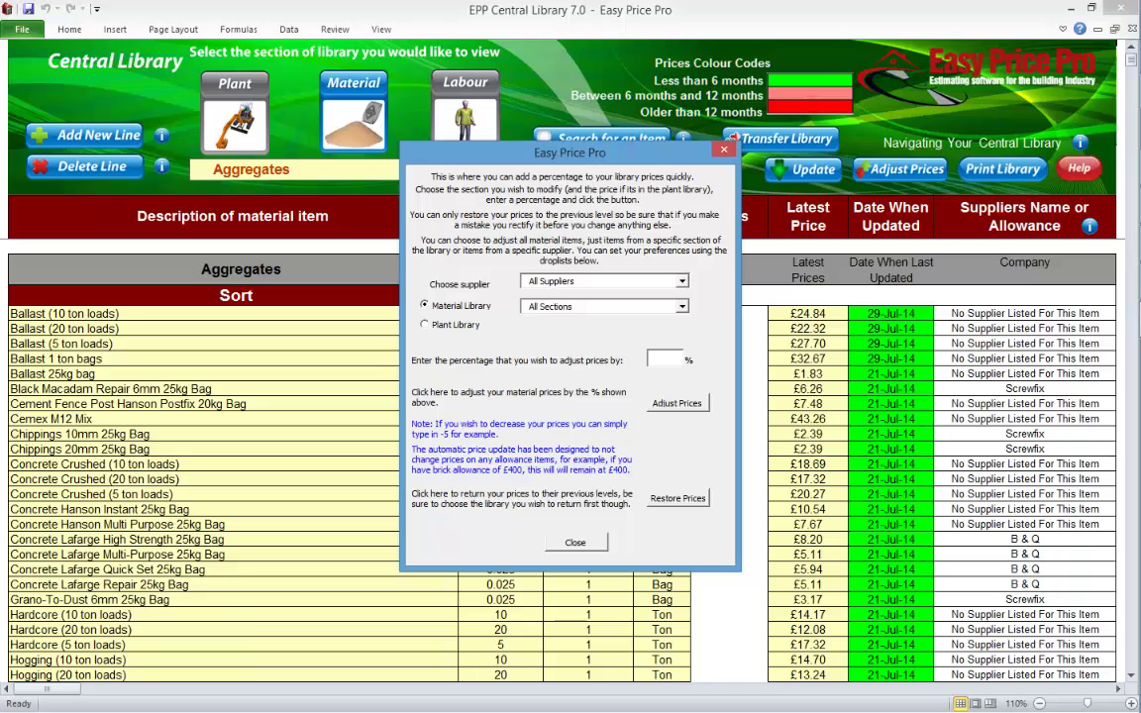
click(724, 149)
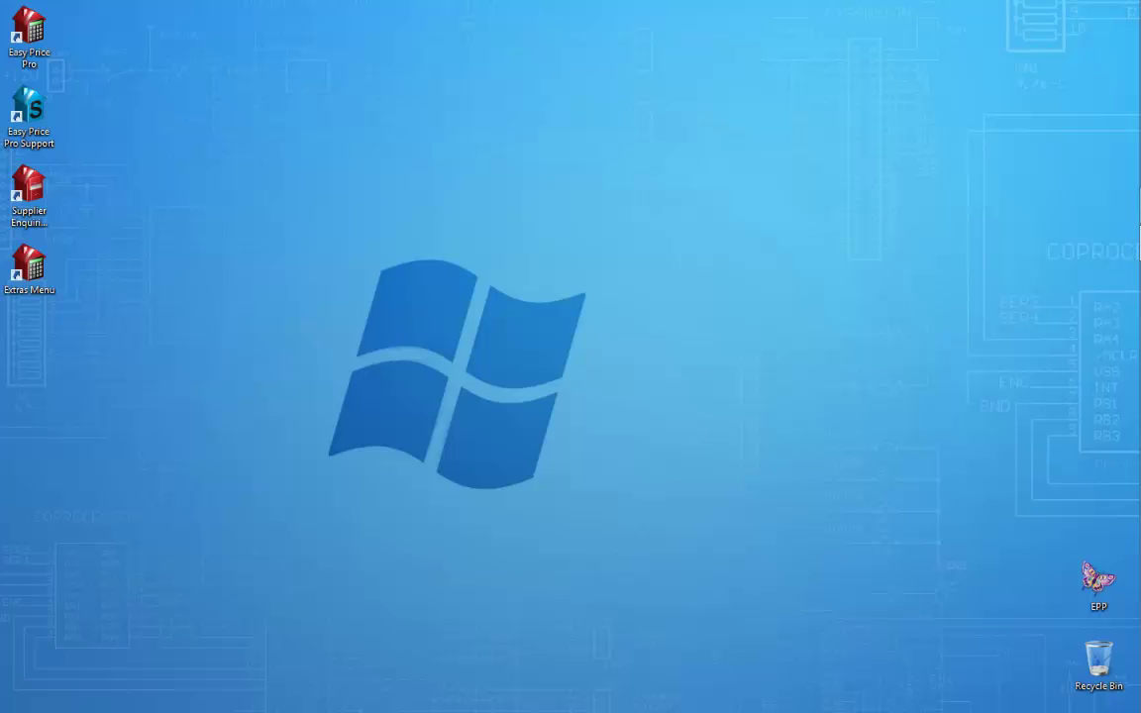
Switch to Easy Price Pro, open its Central Library folder and load the EPP Central Library 7.0 workbook
double_click(29, 30)
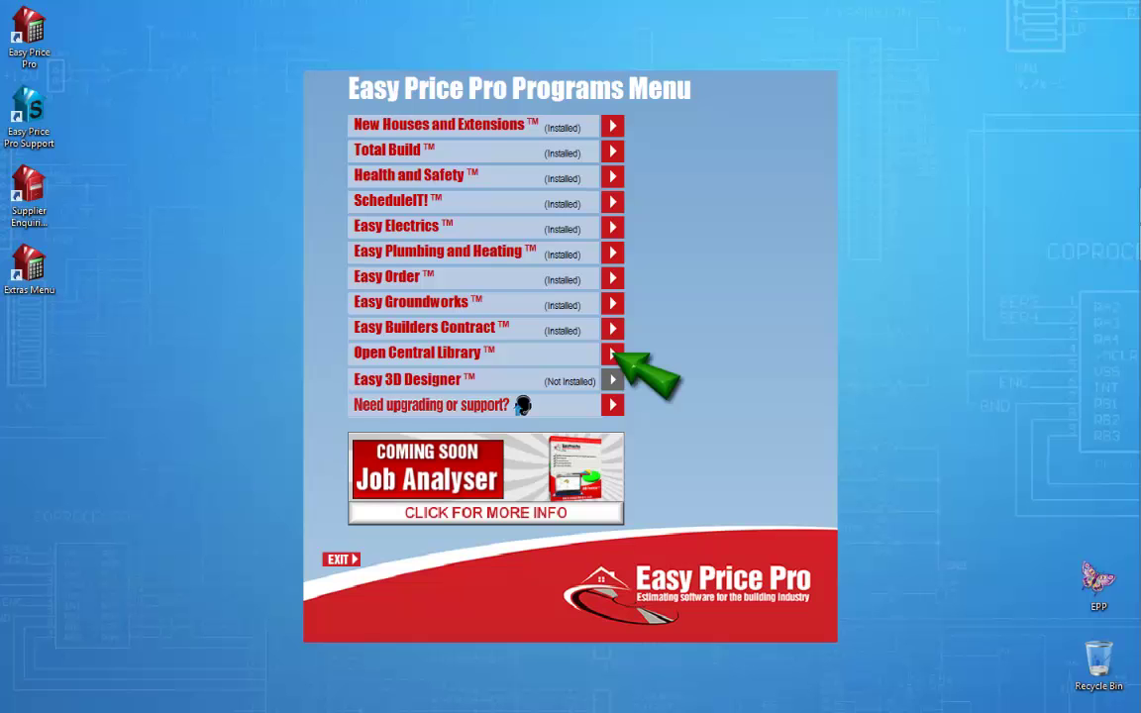
click(614, 353)
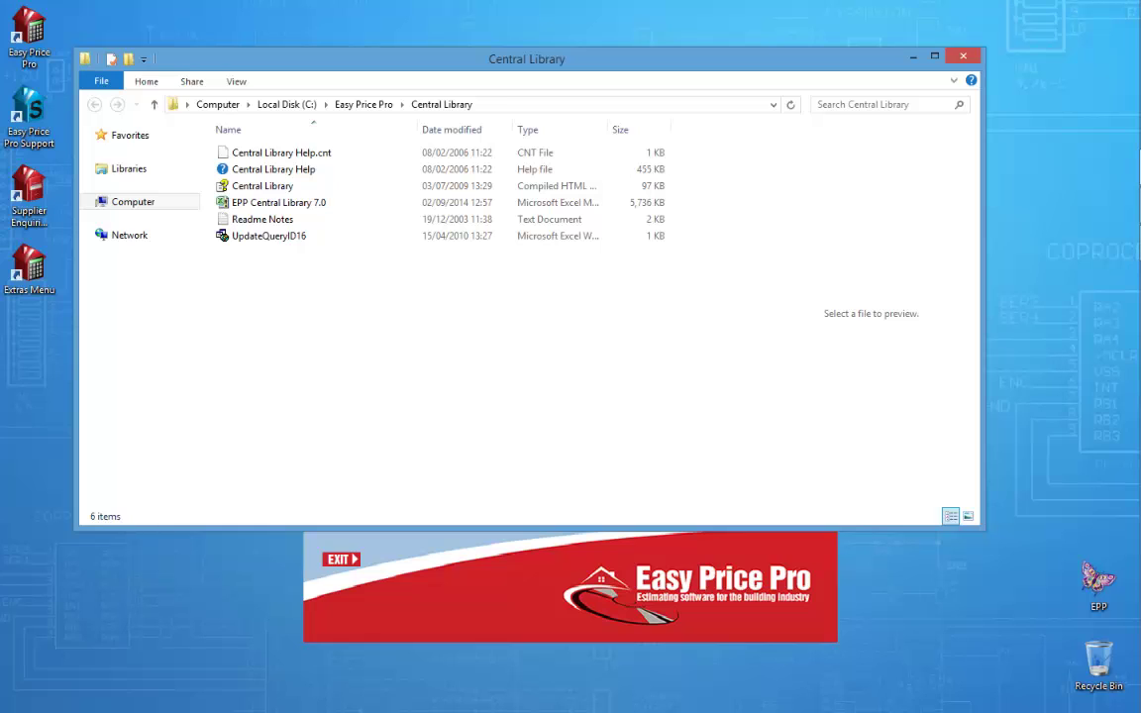
double_click(278, 202)
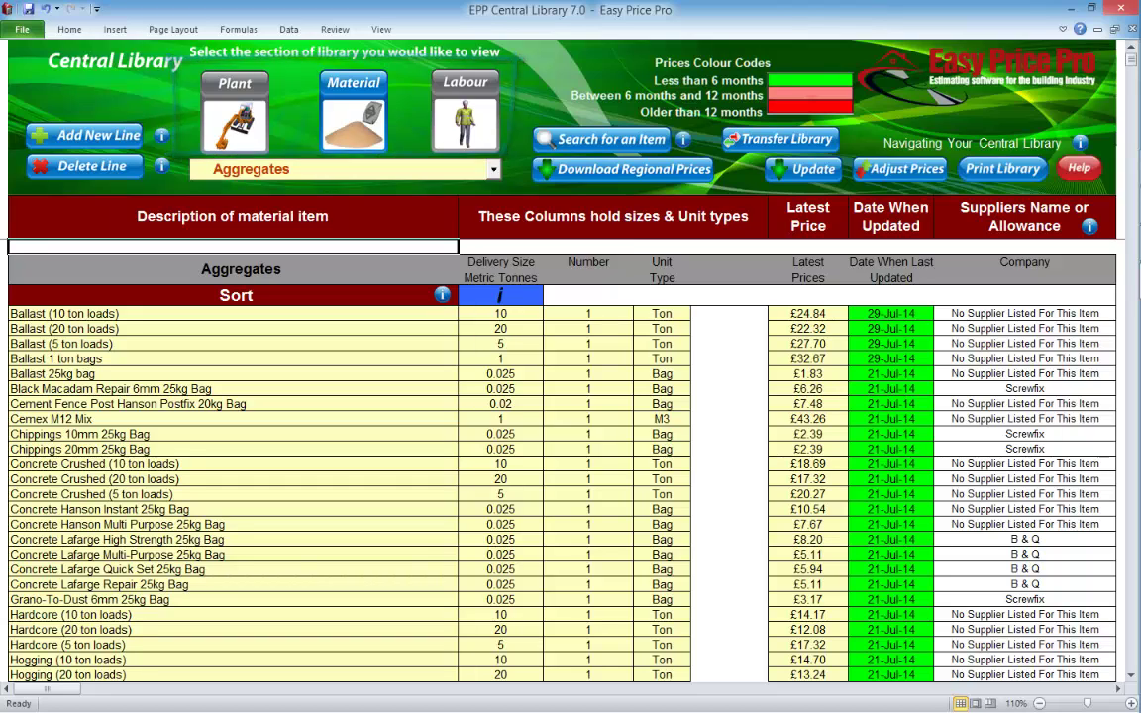
View the plant and labour sections of the Central Library, and return to the material section
click(227, 104)
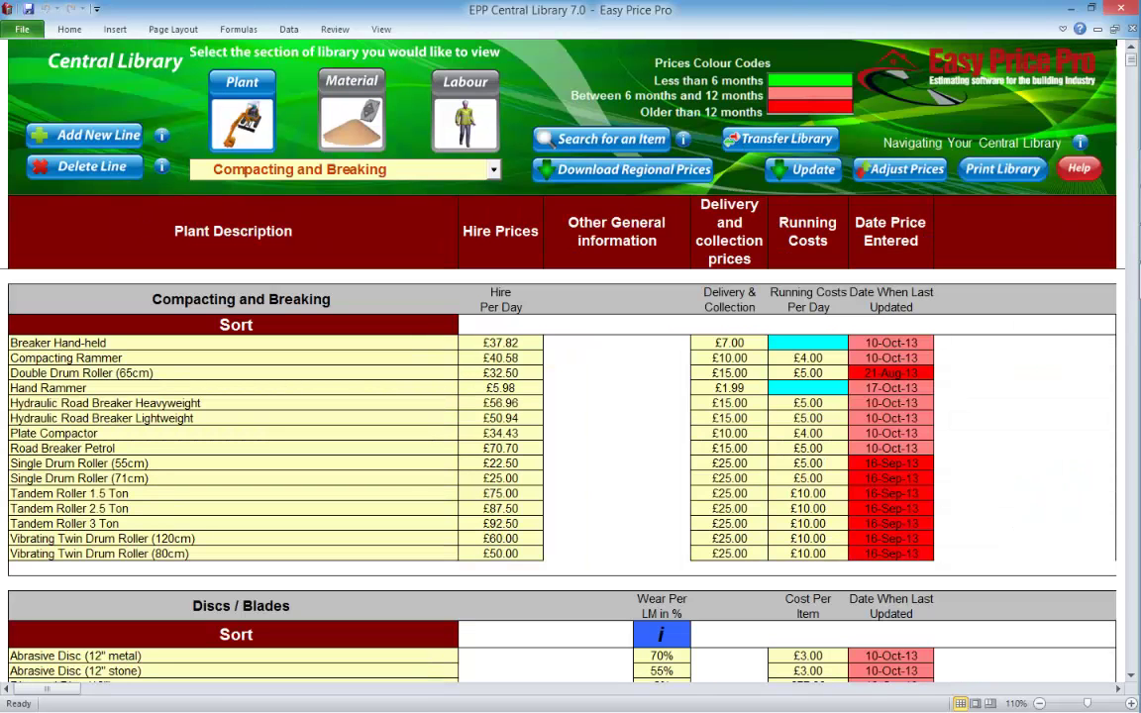
click(463, 109)
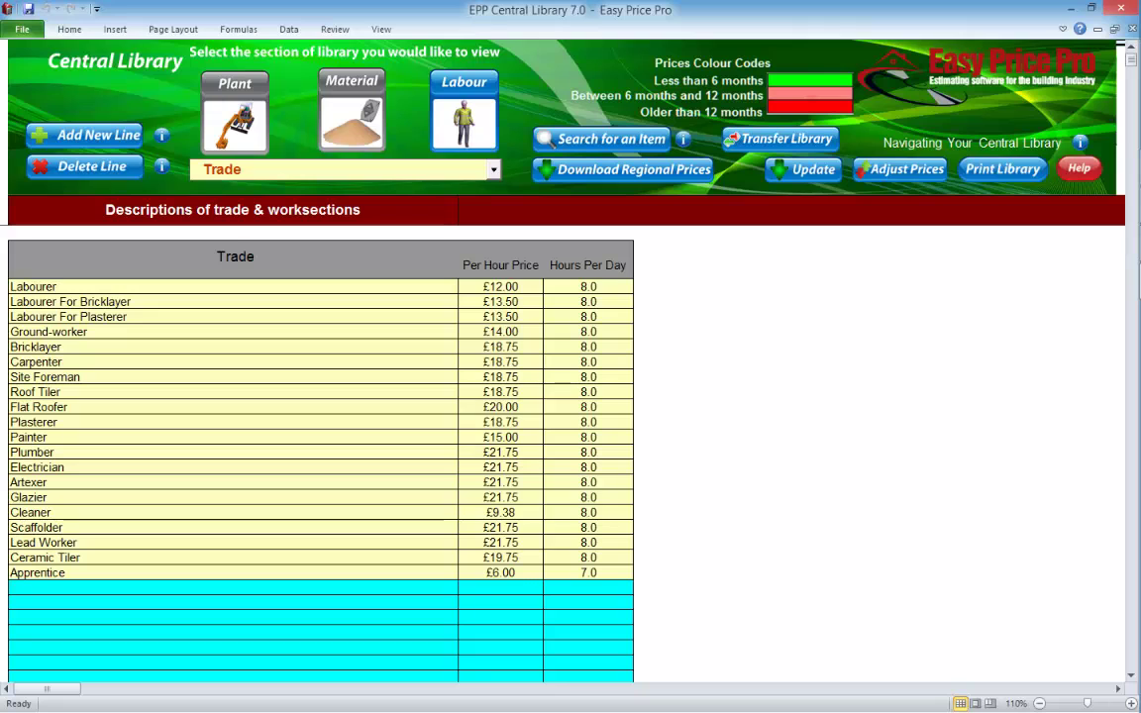
click(347, 109)
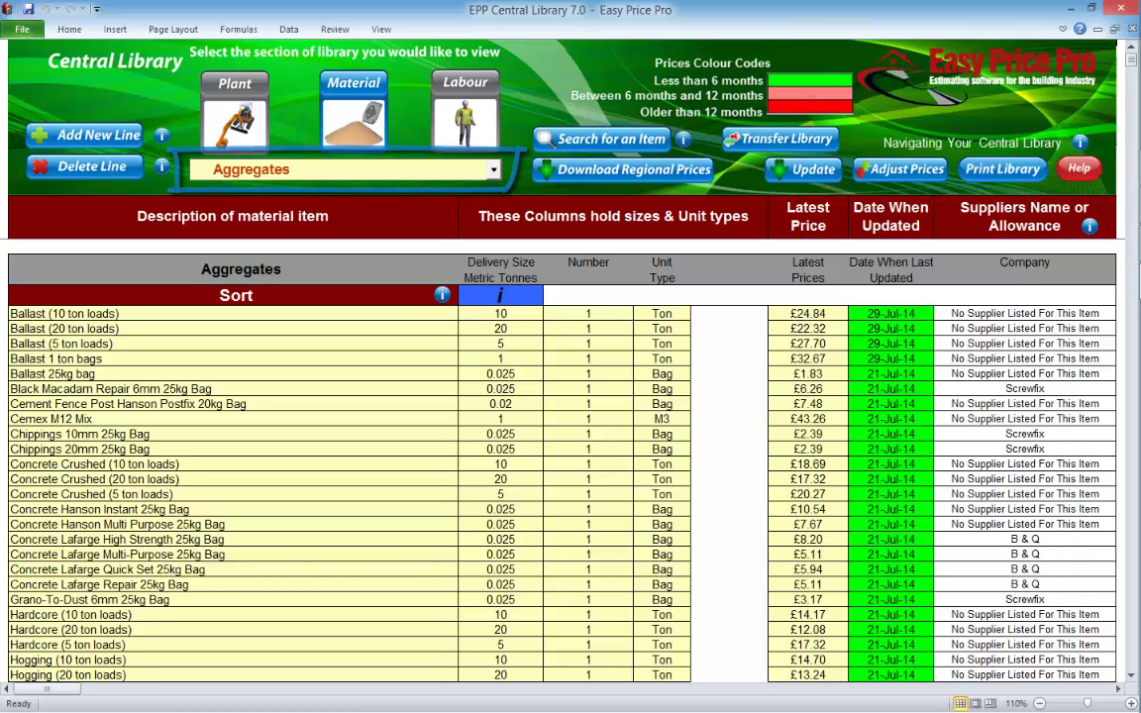
Display the PSE Timbers section of the material library
click(494, 169)
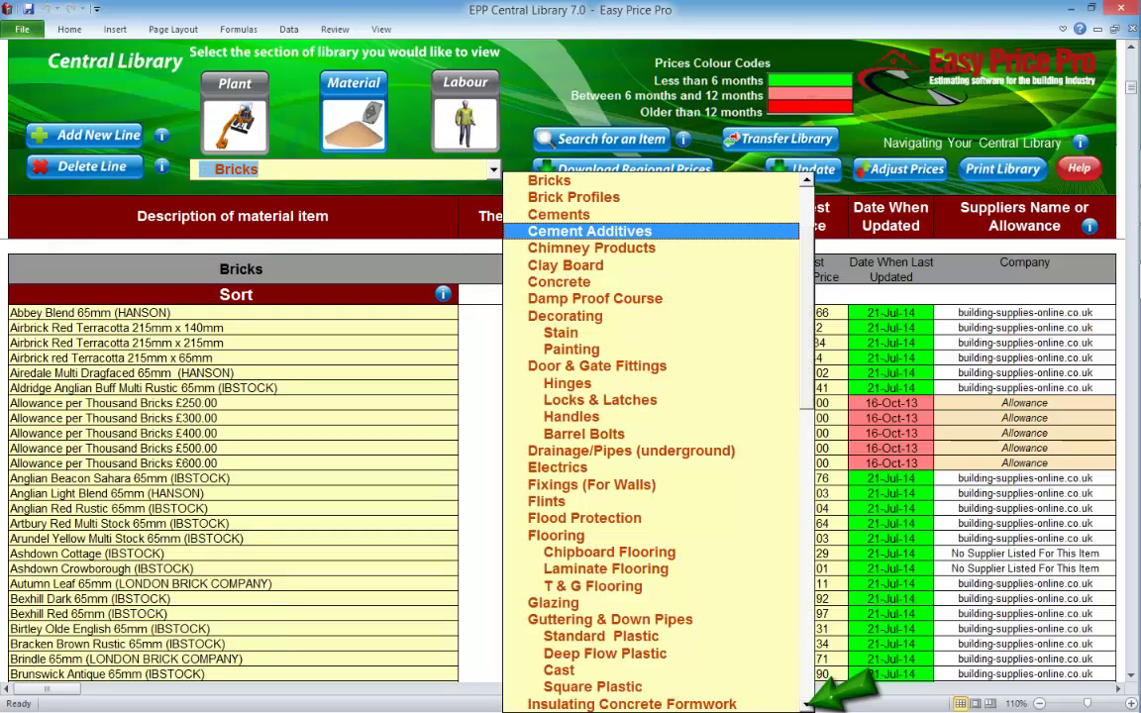
click(808, 704)
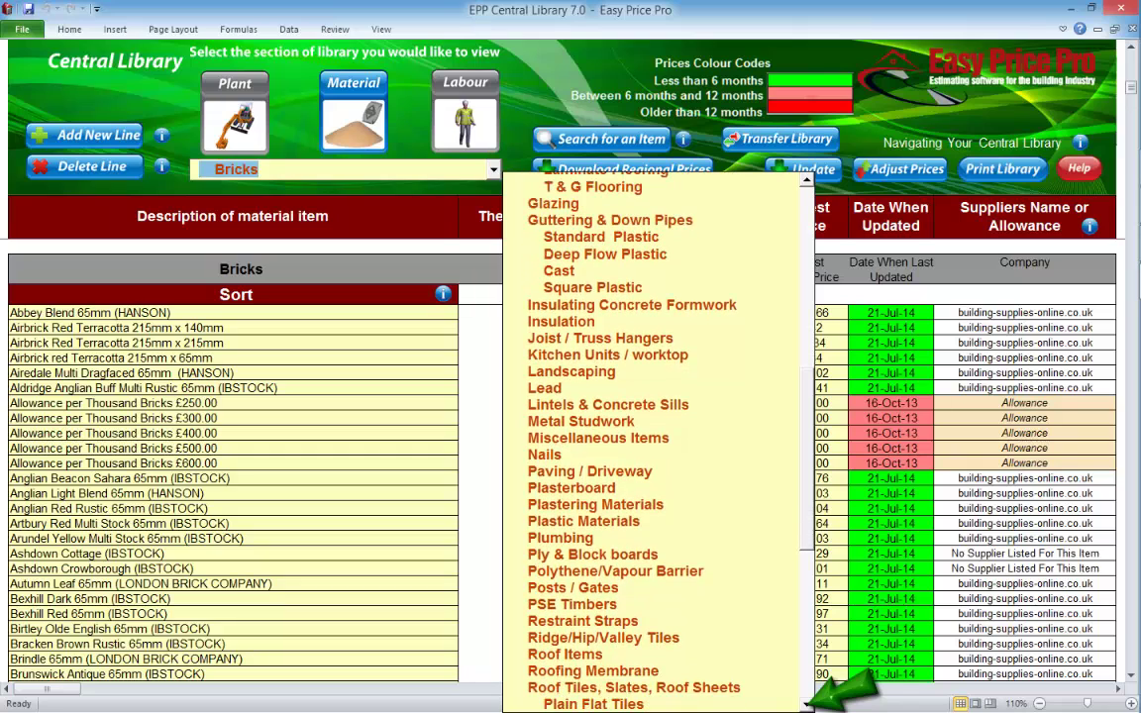
click(575, 605)
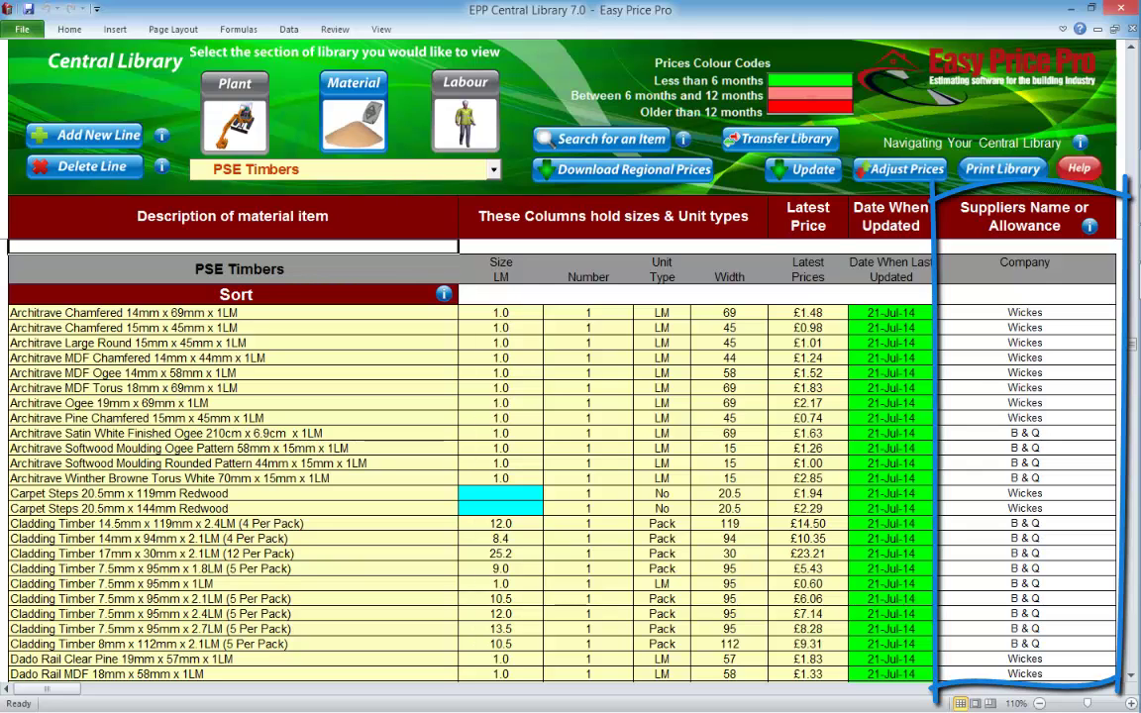
Return the material library to the Aggregates section
click(494, 169)
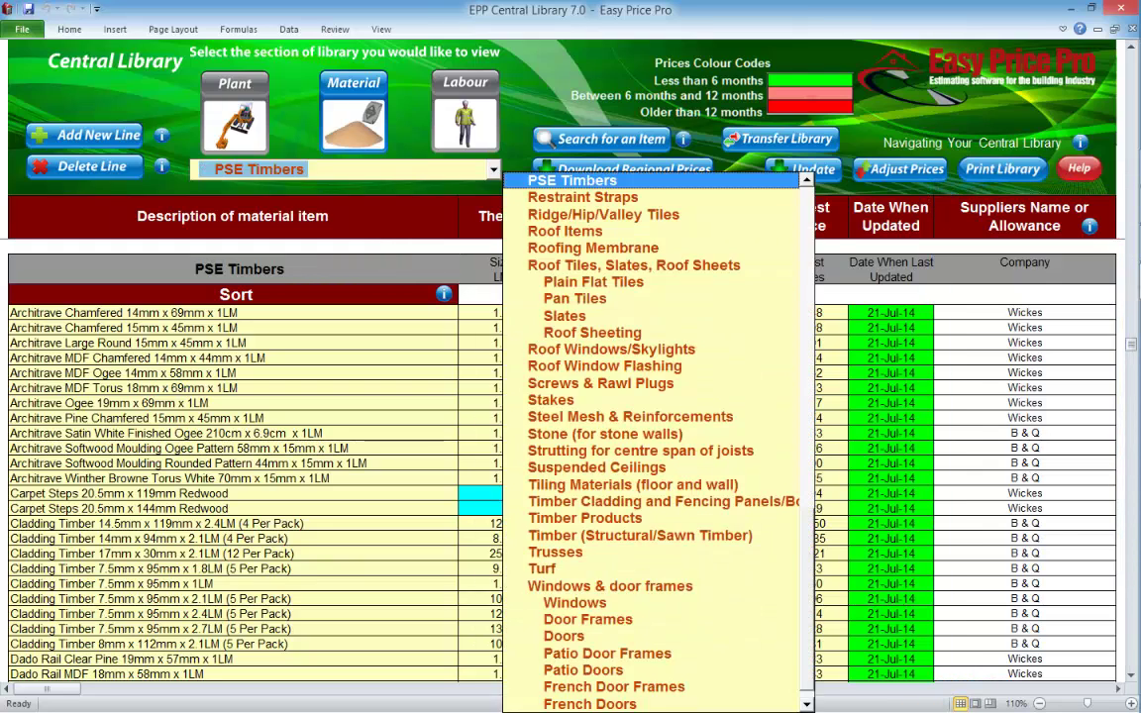
scroll(804, 181, up, 20)
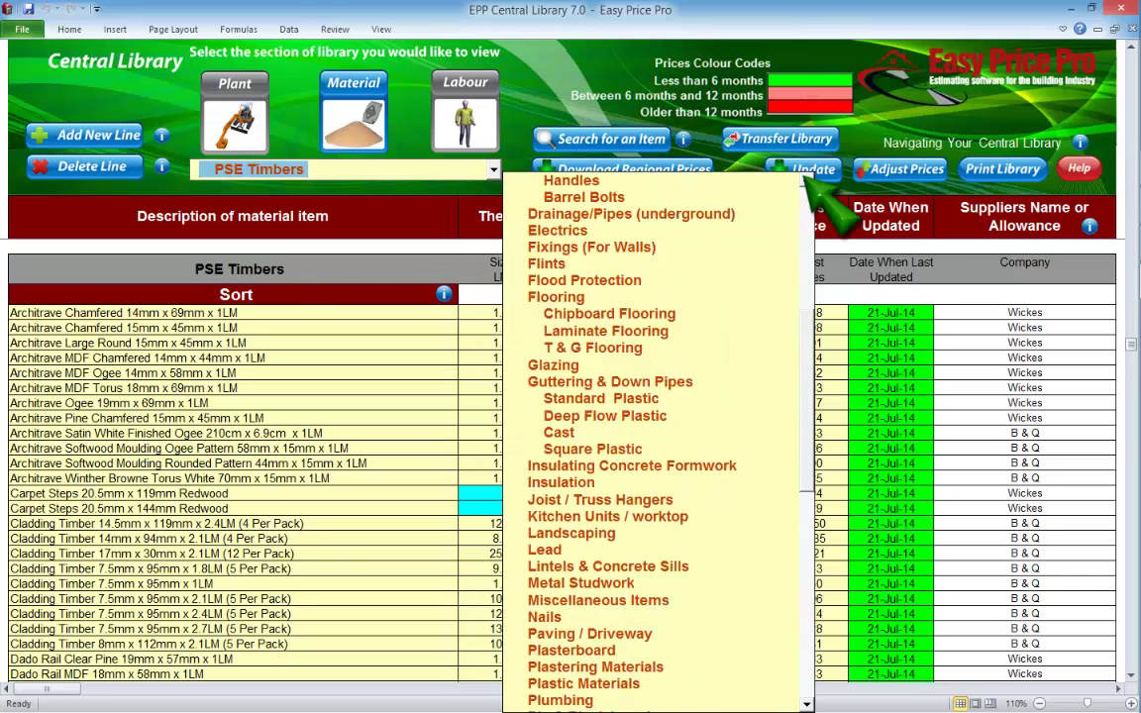
click(631, 183)
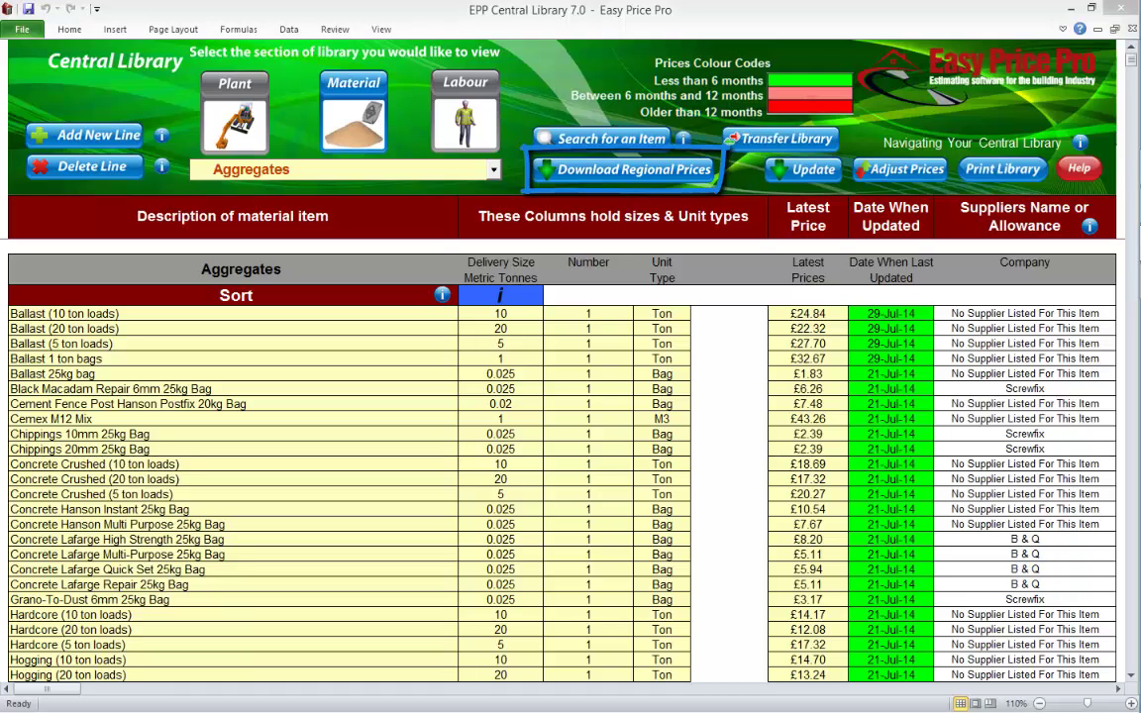
Download the East Anglia regional prices, updating material prices, plant prices and labour rates
click(637, 169)
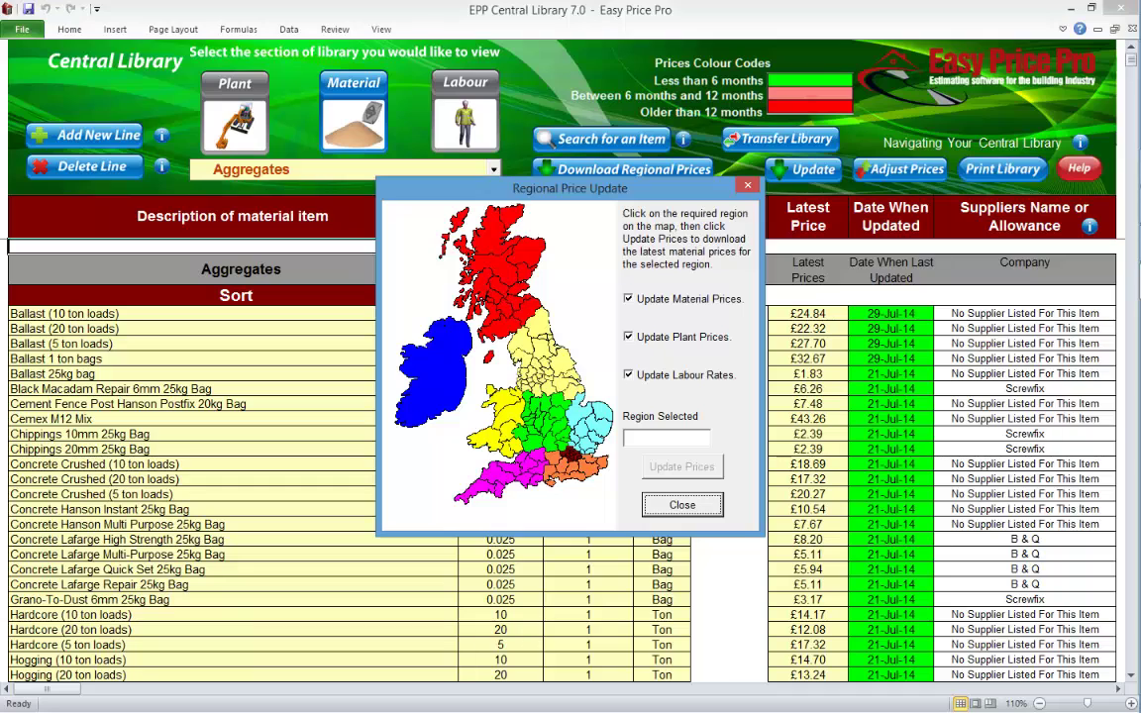
click(592, 416)
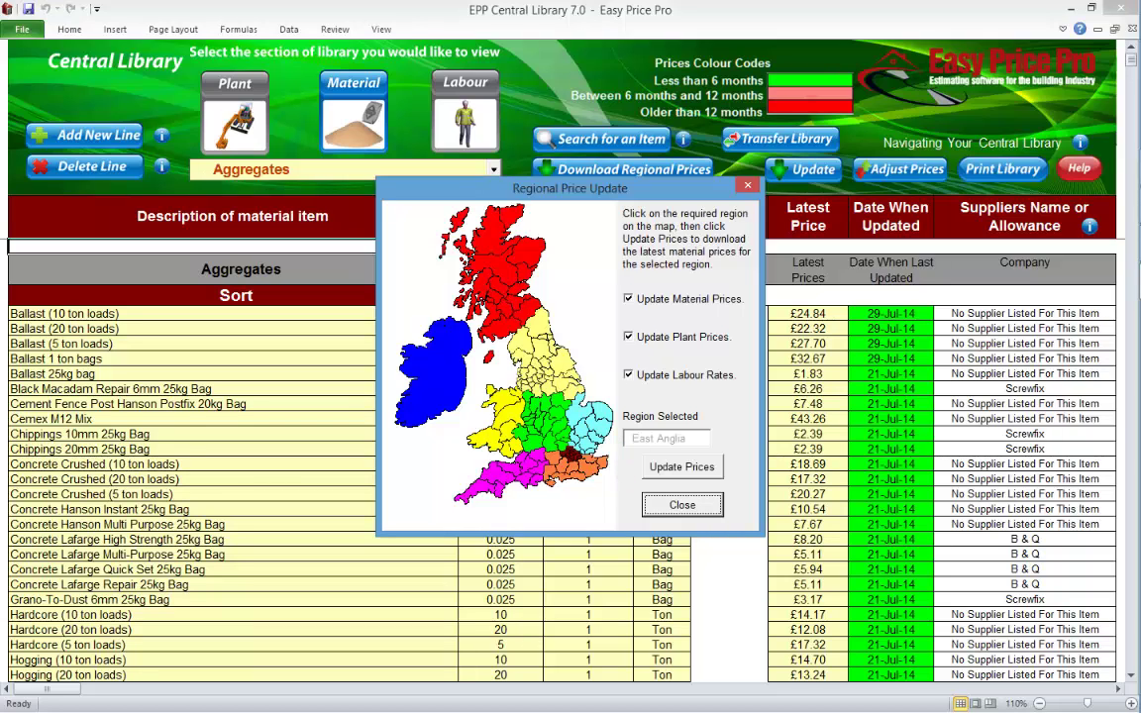
click(630, 298)
click(630, 299)
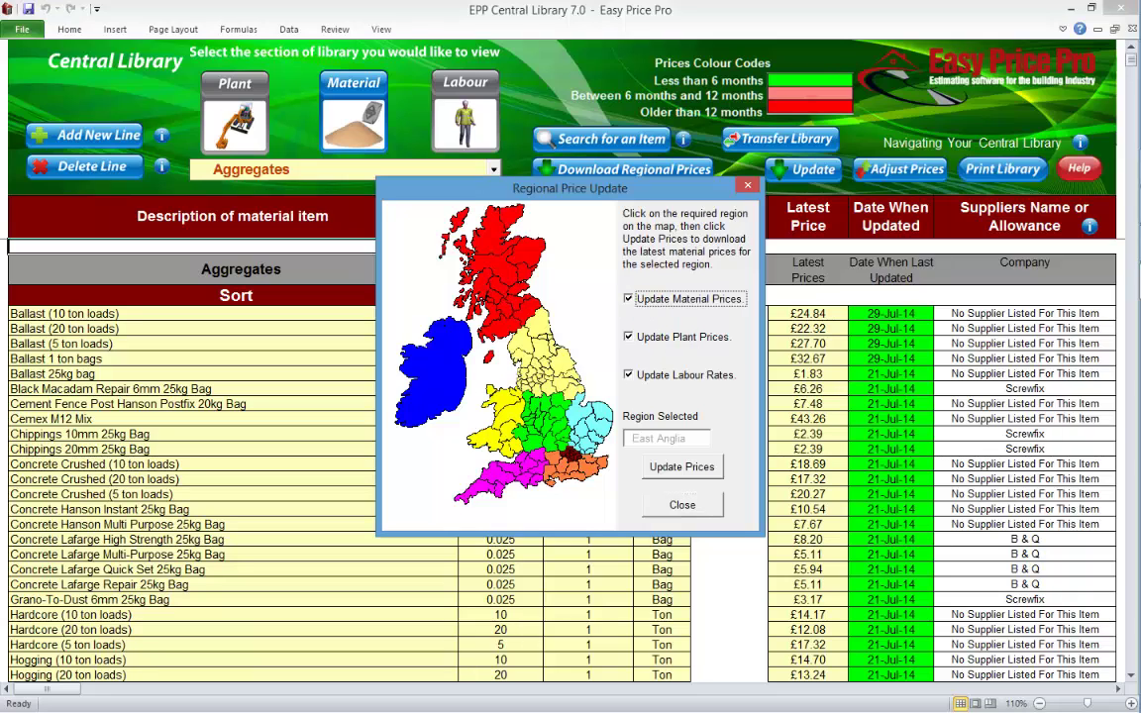
click(628, 374)
click(628, 375)
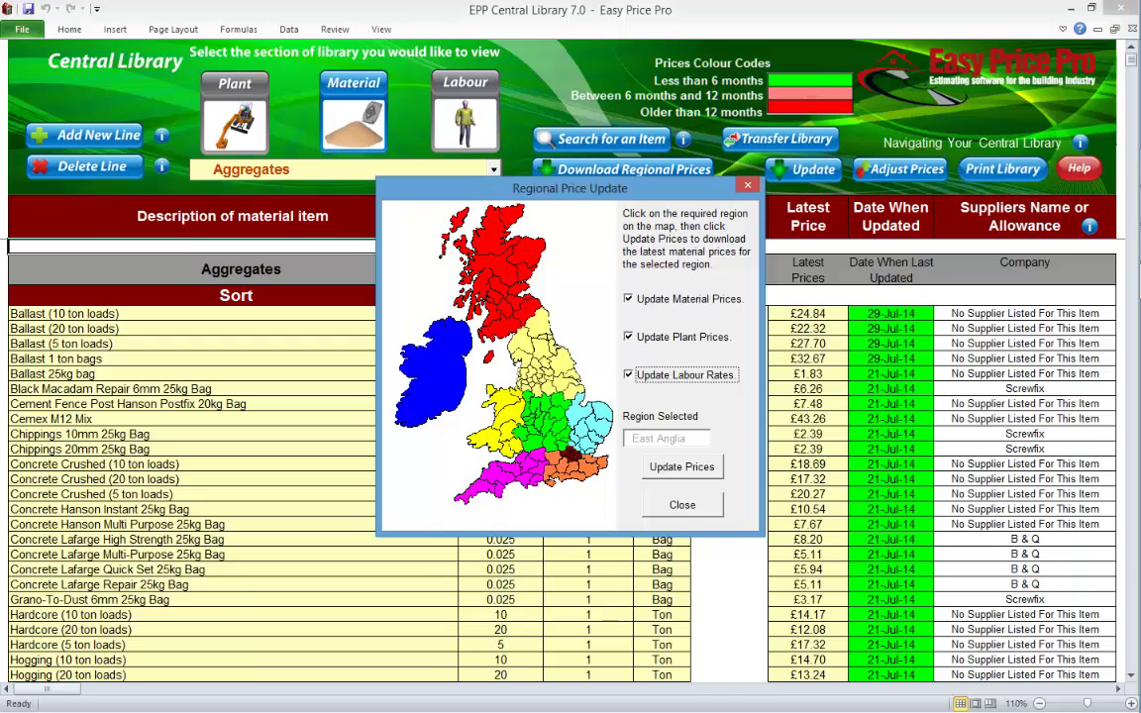
click(681, 467)
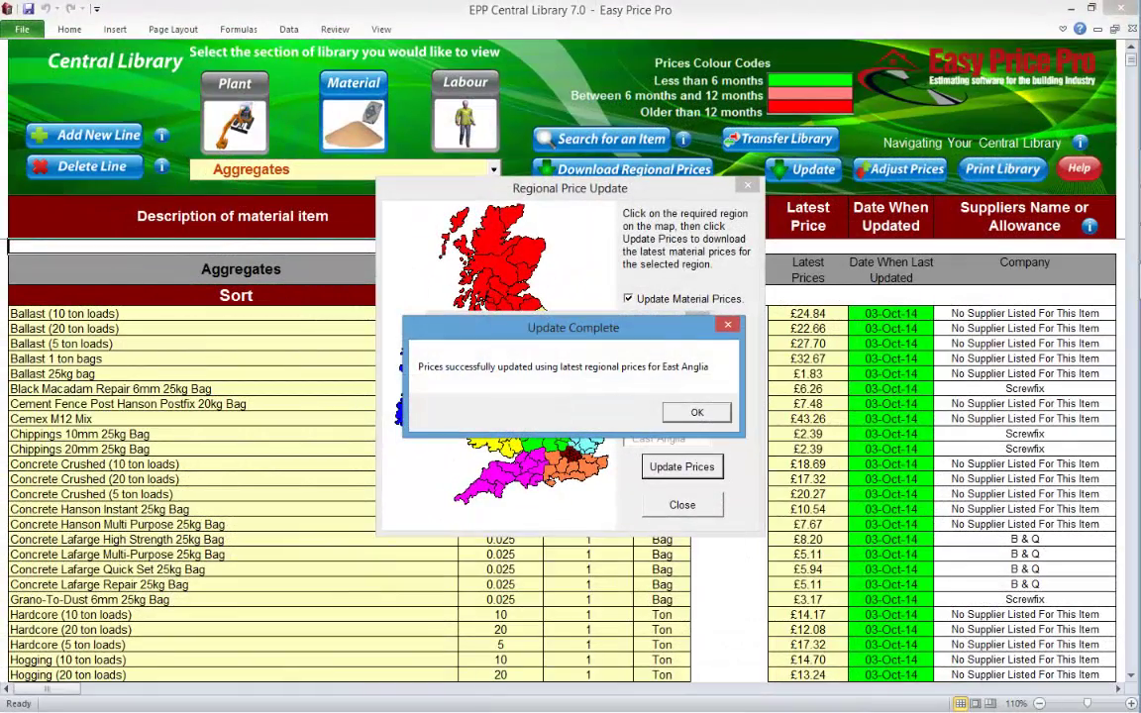
click(697, 412)
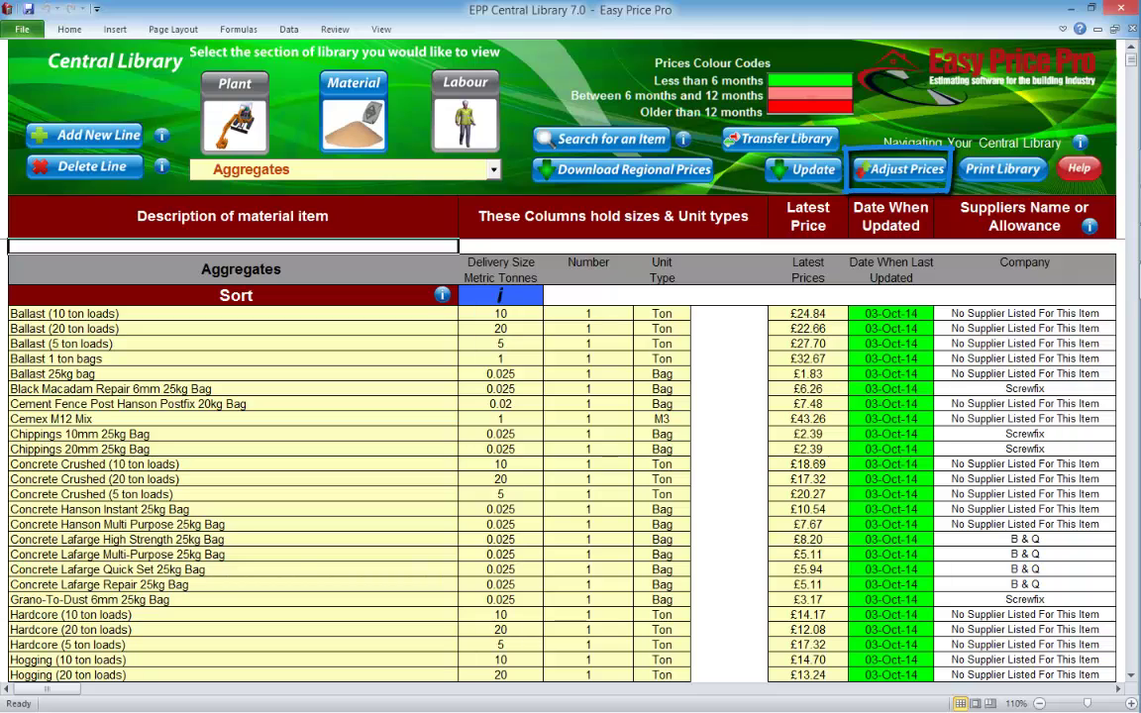
Examine the supplier and plant library section choices for adjusting prices by percentage, and switch back to the material library
click(902, 172)
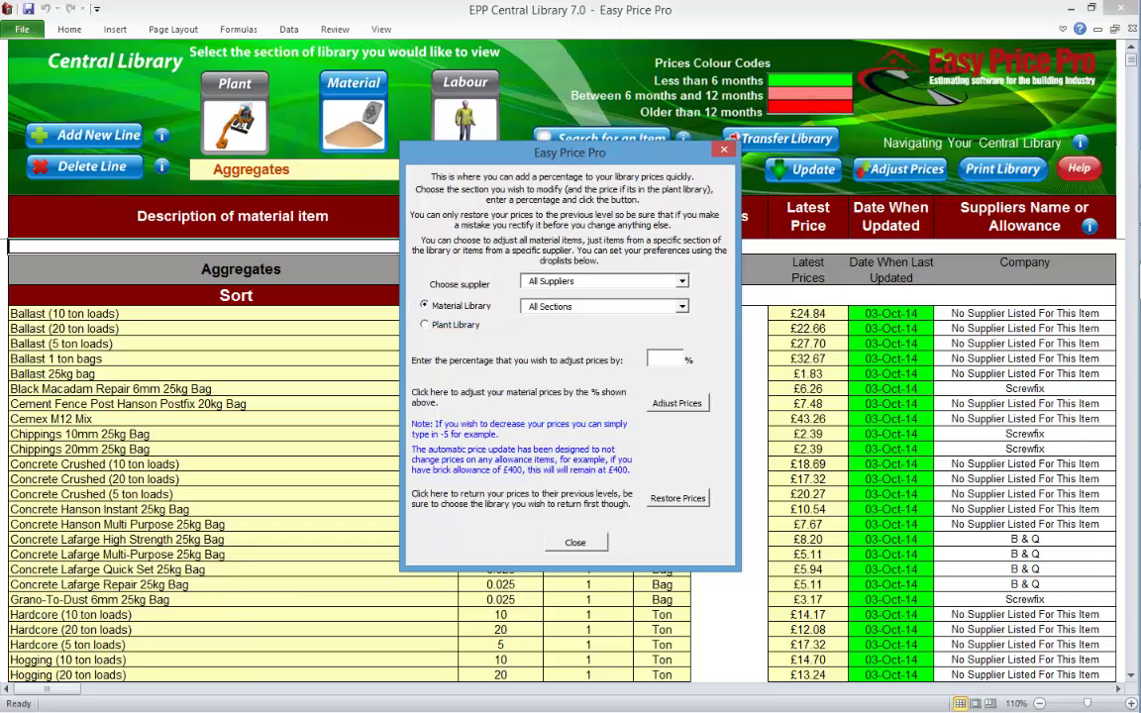
click(682, 281)
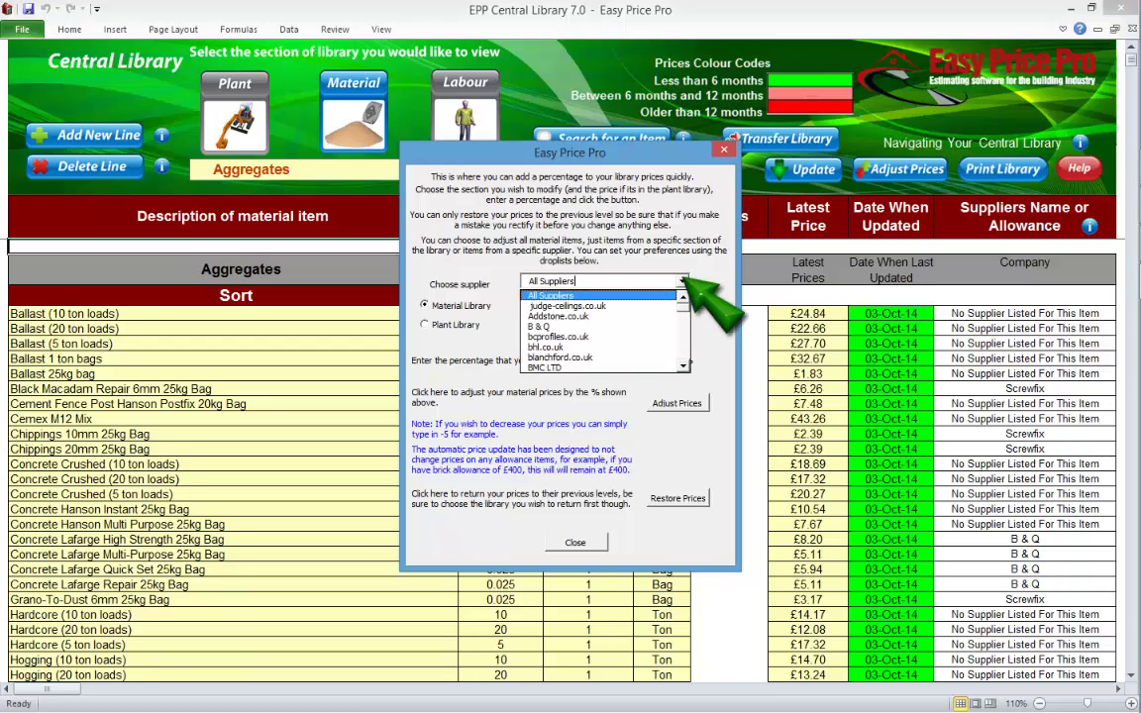
click(682, 282)
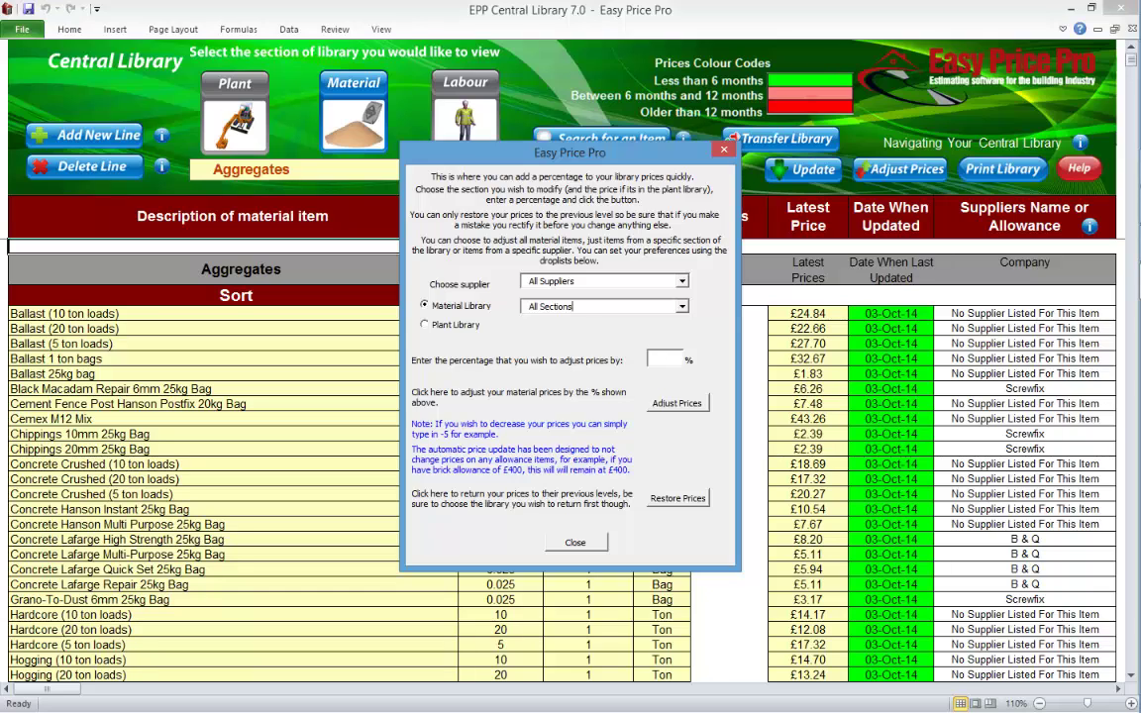
click(425, 324)
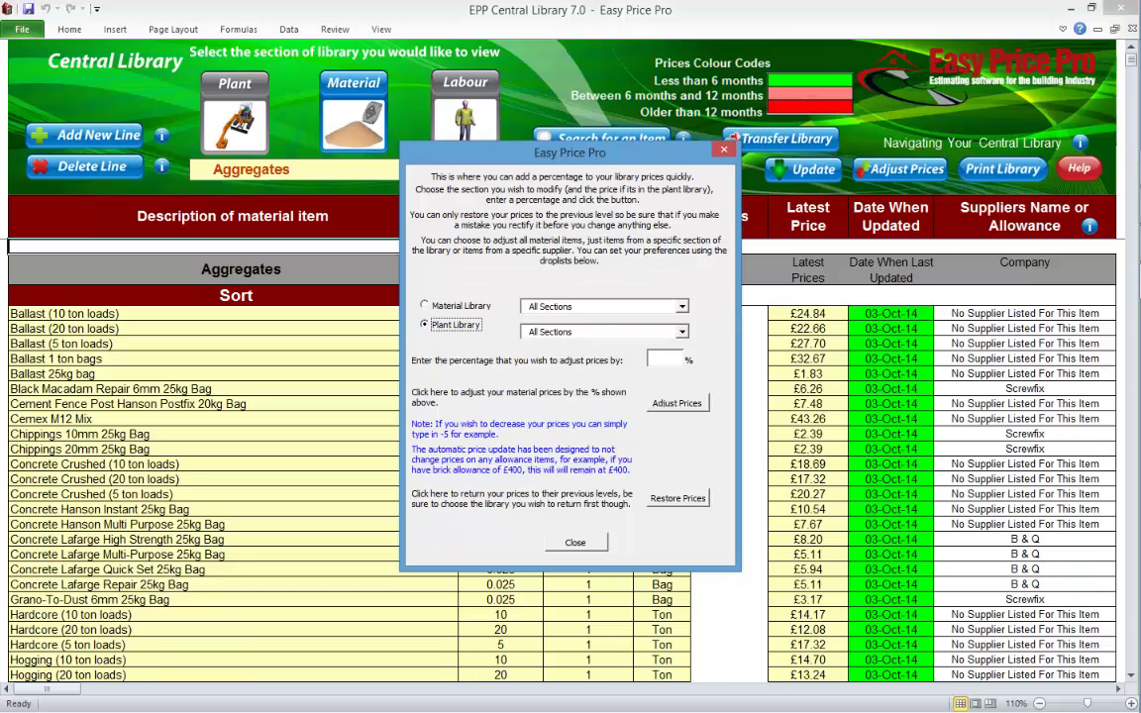
click(682, 332)
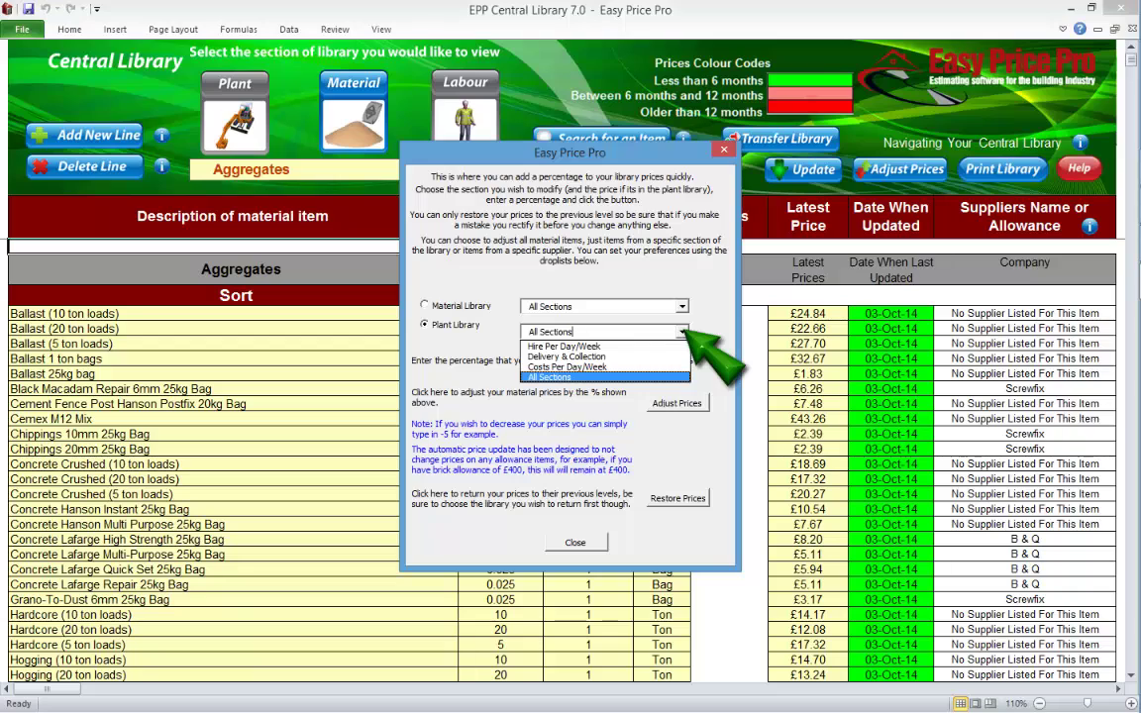
click(682, 332)
click(425, 306)
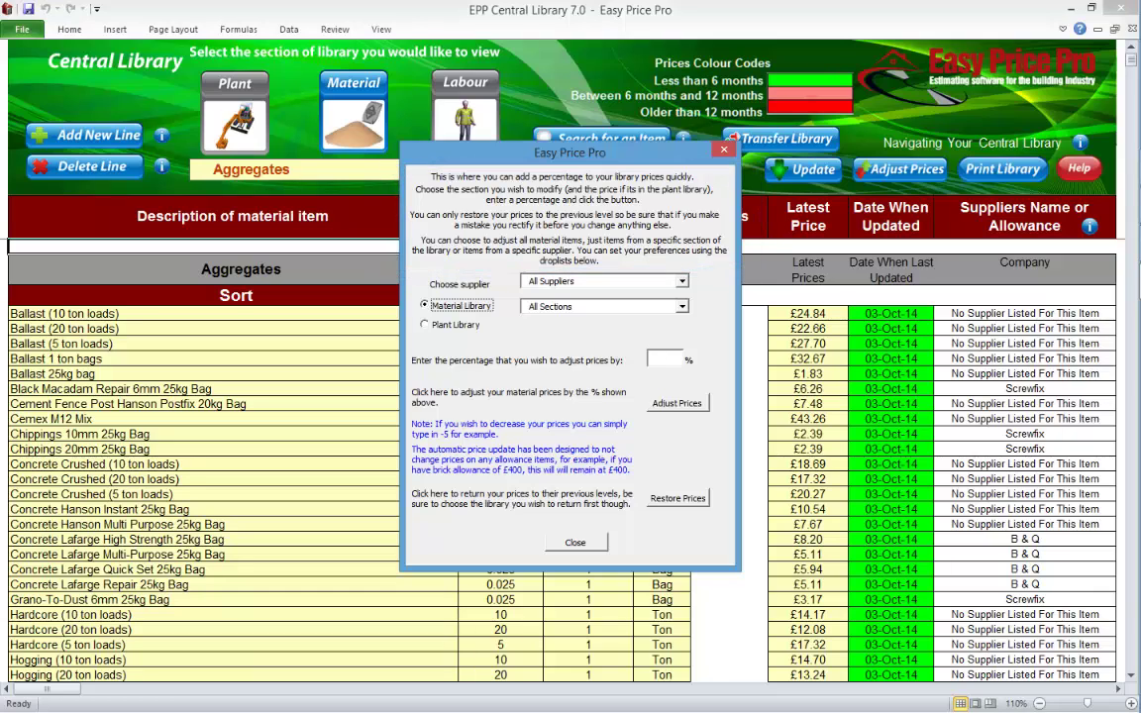
Try 4% and a negative percentage as the material price adjustment, and close the dialog without applying it
click(664, 358)
text(4)
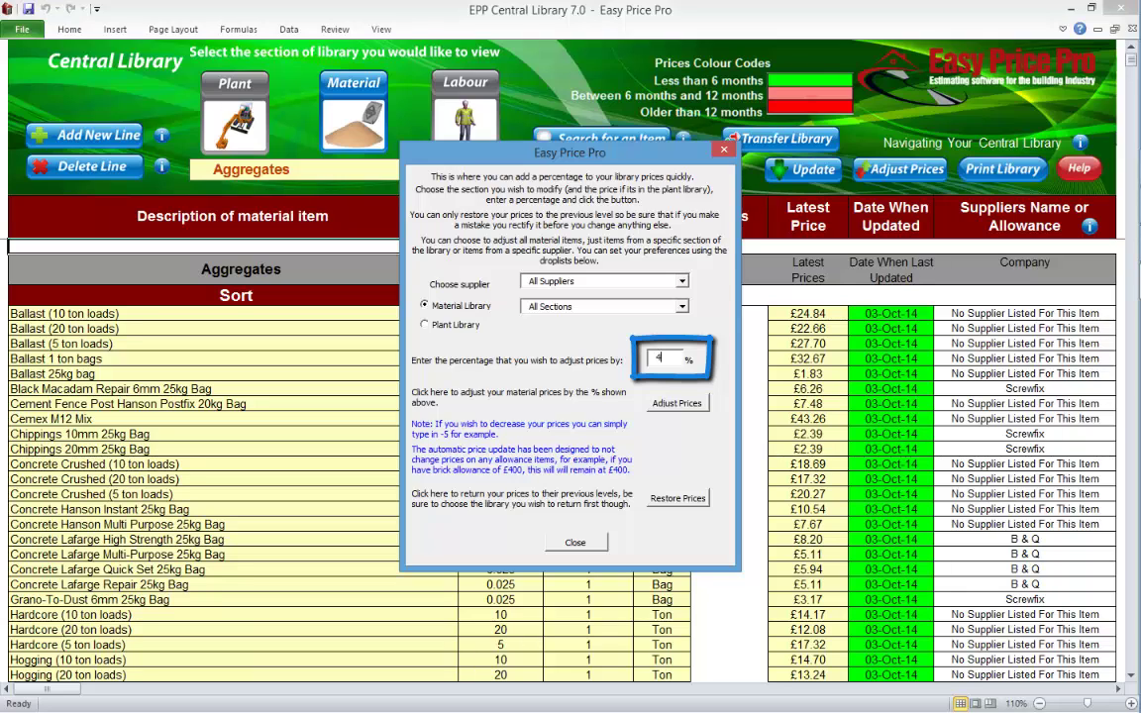
text(-)
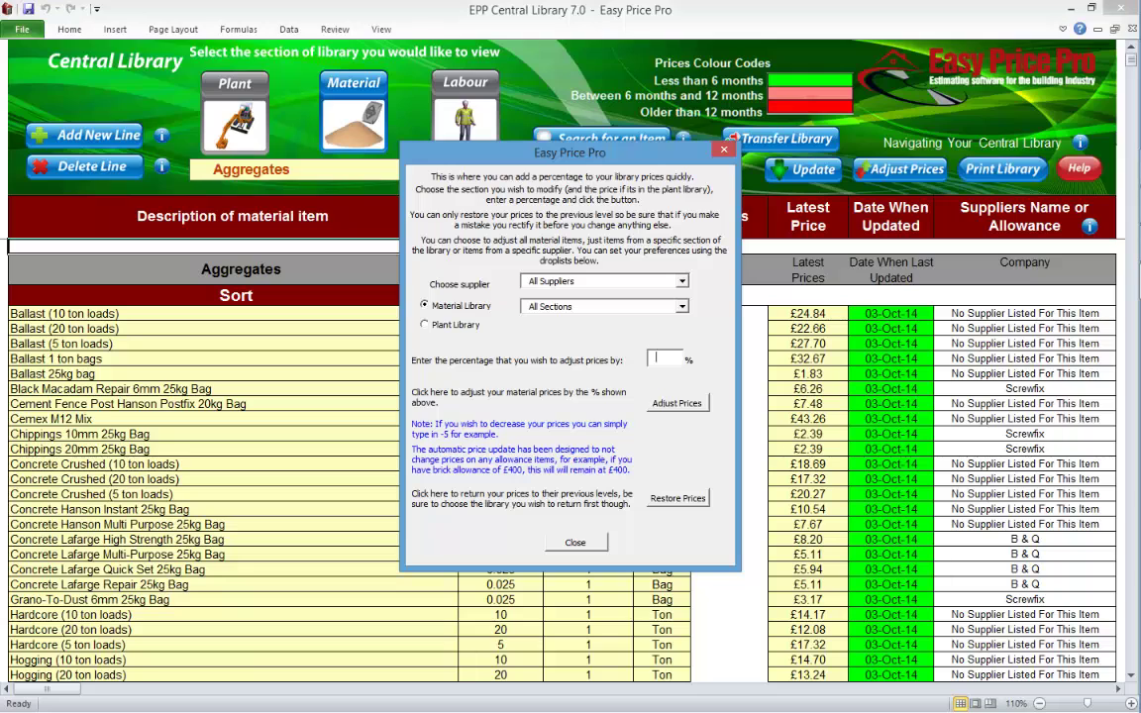
click(576, 544)
Display the Bricks section and rename the 215mm x 140mm red terracotta airbrick as "Airbrick Special Red Terracotta 215mm x 140mm"
click(494, 170)
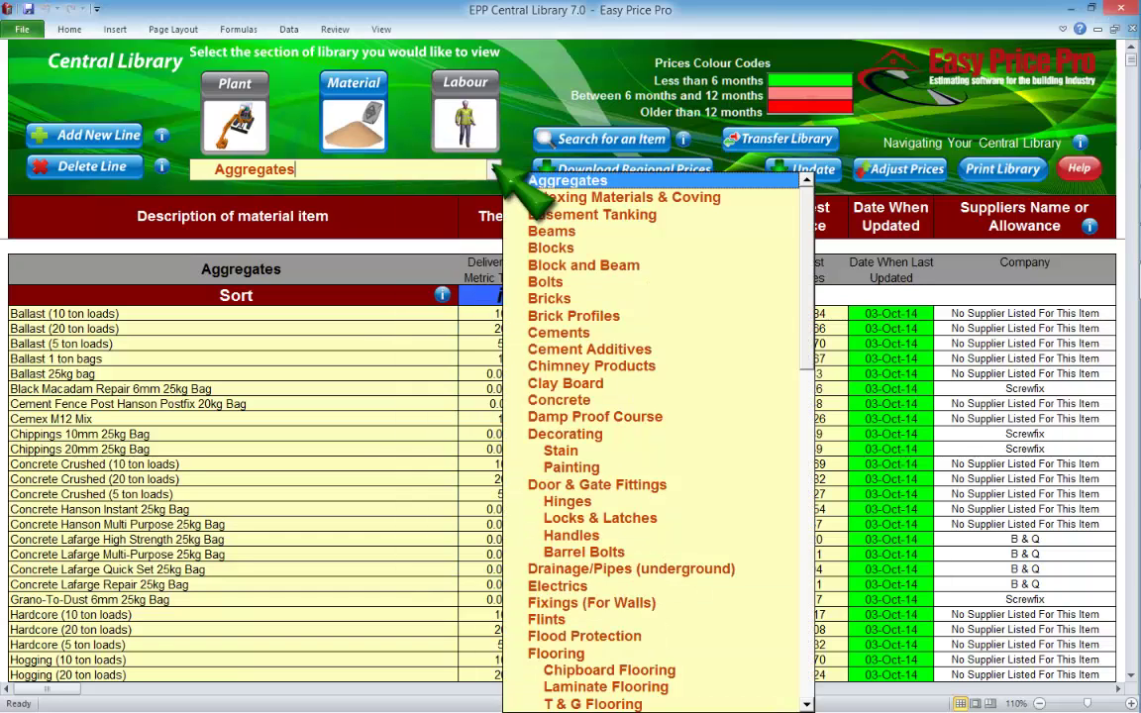
click(547, 298)
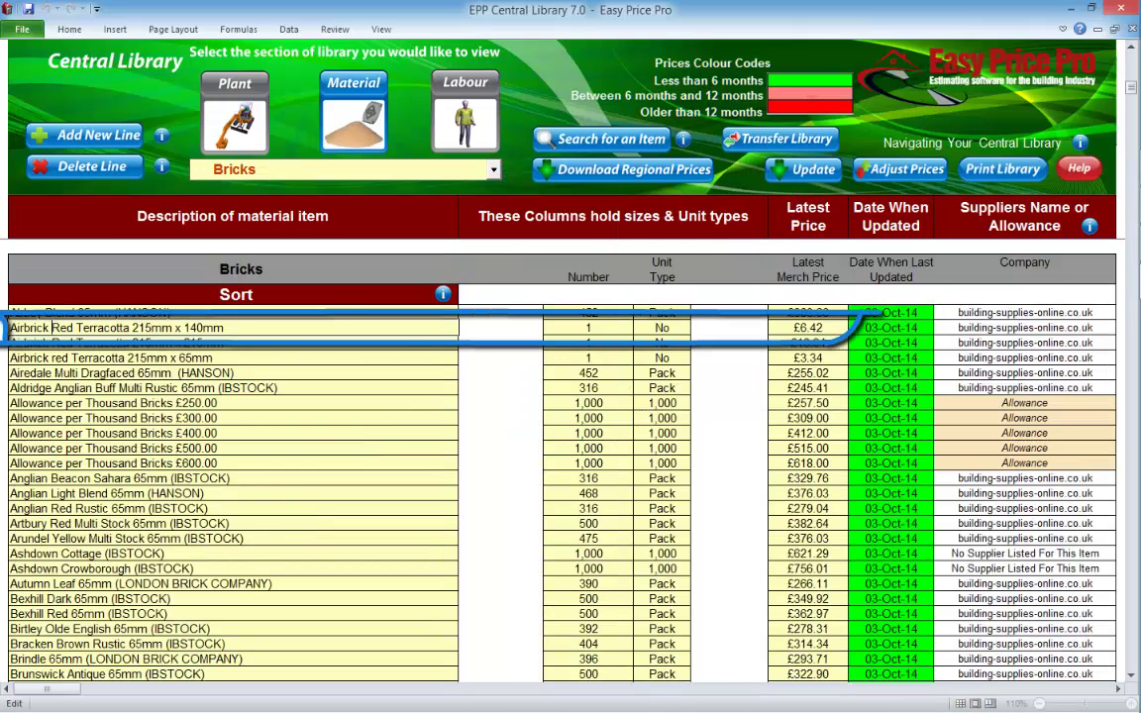
text(pecial)
key(Tab)
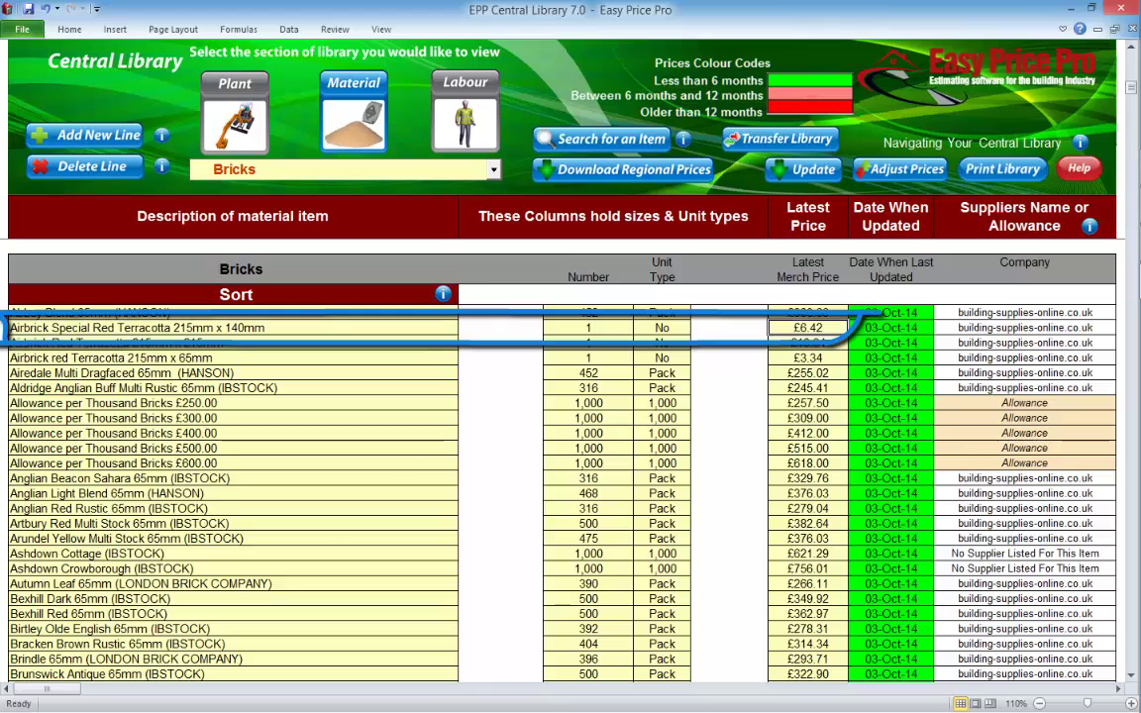
Set the latest price of the Airbrick Special Red Terracotta 215mm x 140mm to £6.22
text(6.22)
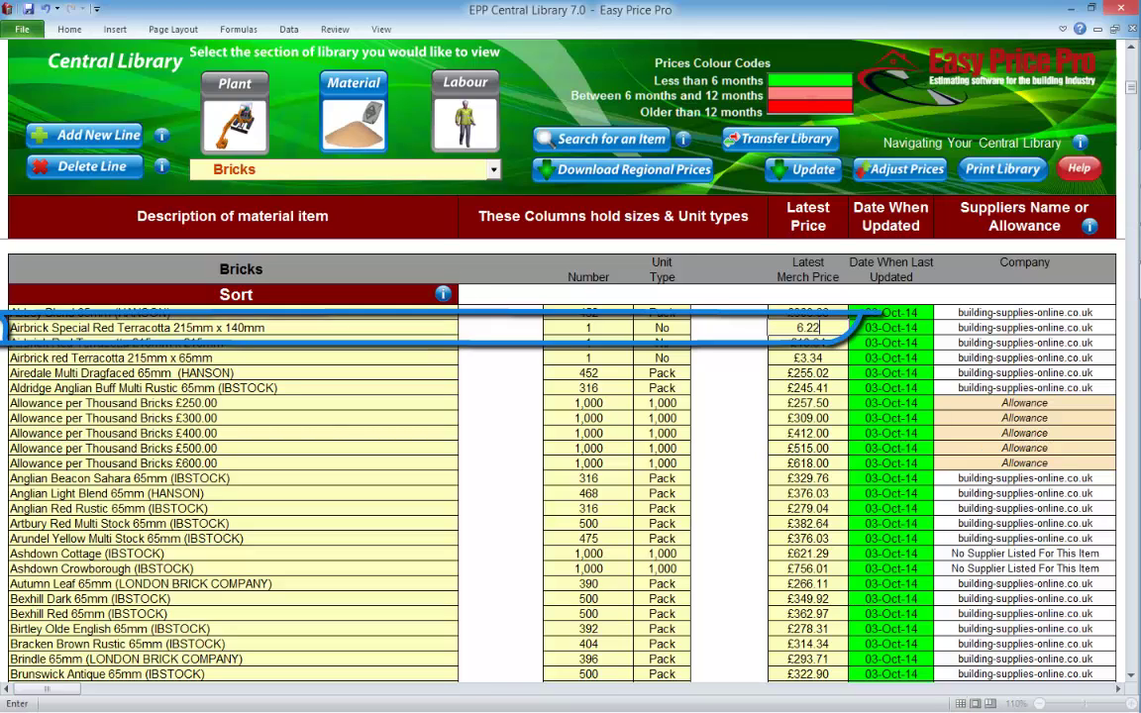
key(Return)
Display the Waste Disposal section of the plant library and set the 8 Yard Skip's cost per unit to £90.00
click(235, 114)
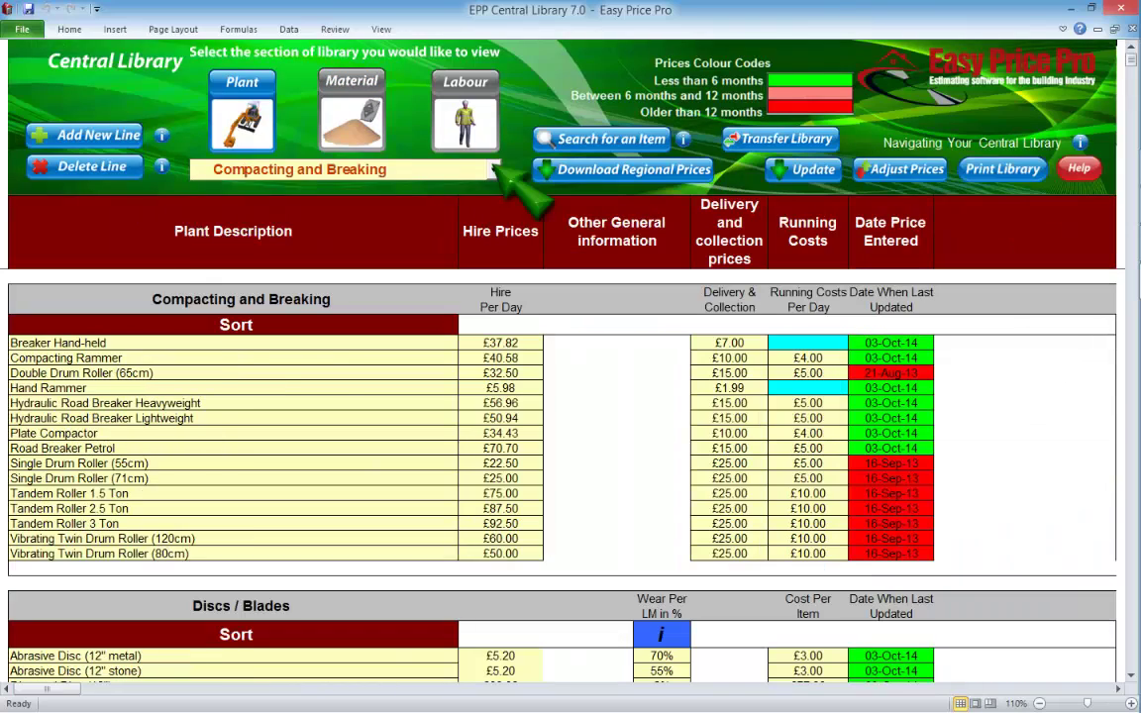
click(494, 169)
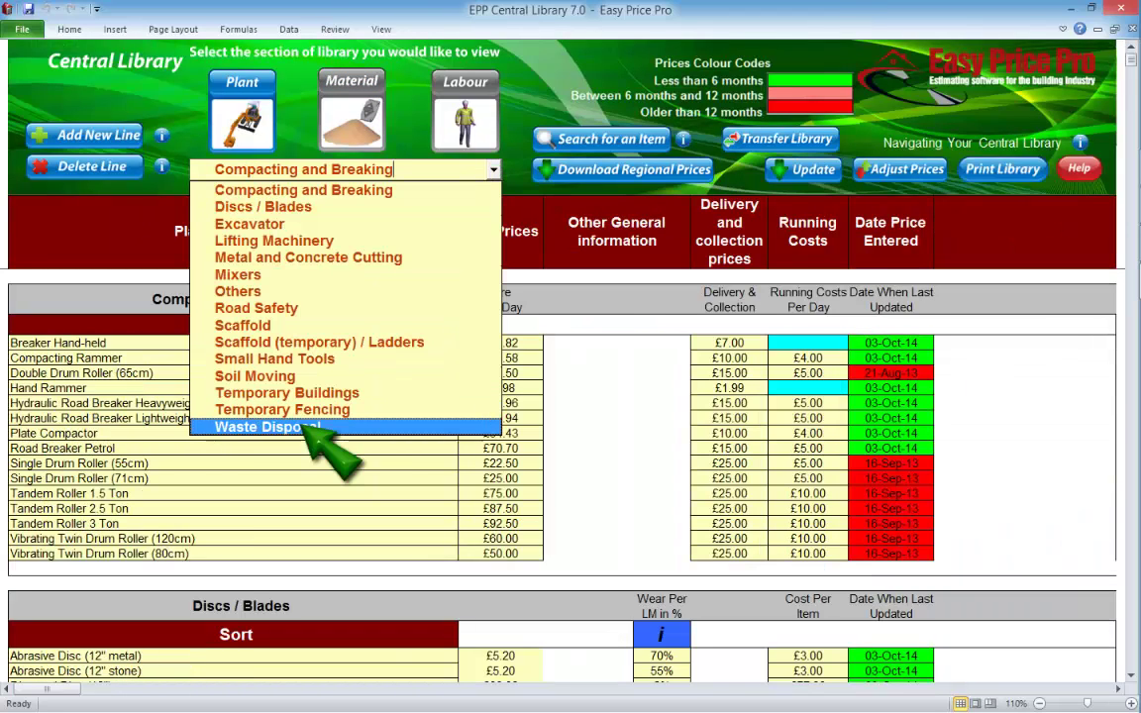
click(255, 423)
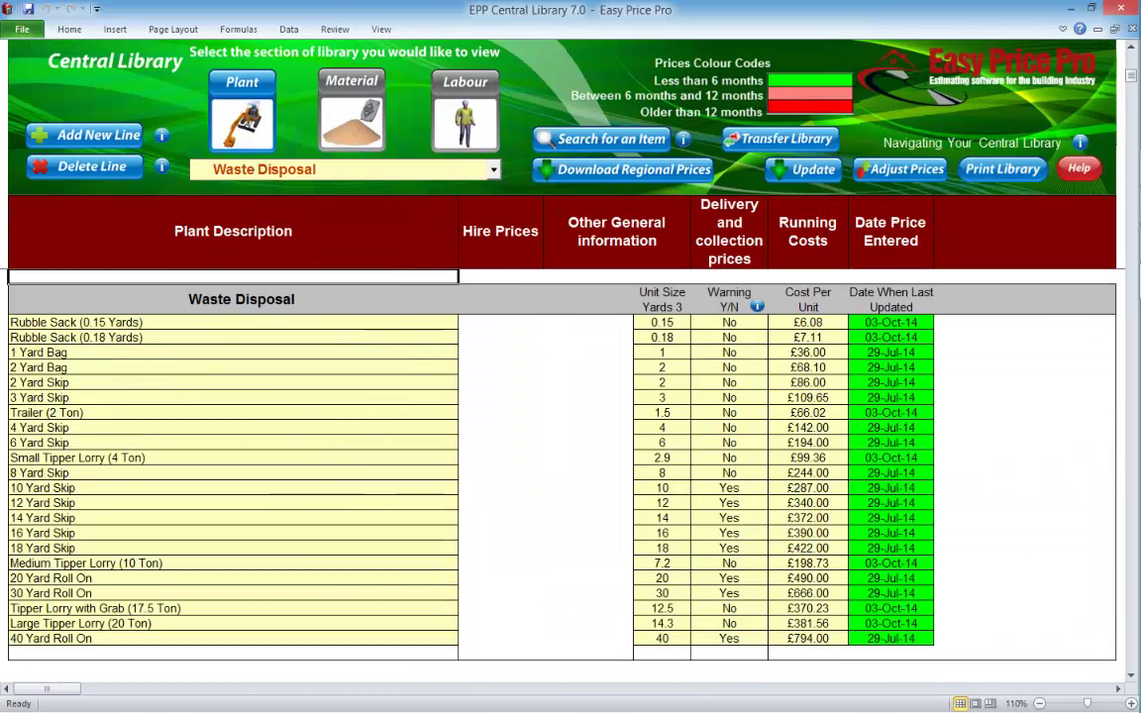
click(807, 473)
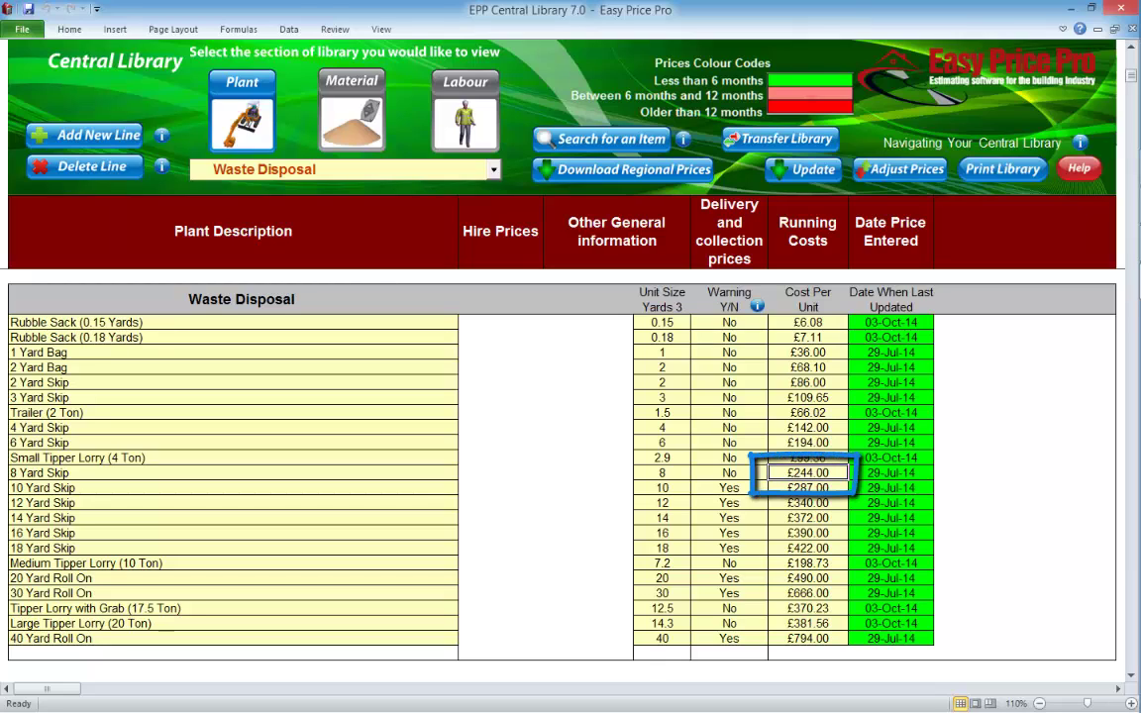
text(90.00)
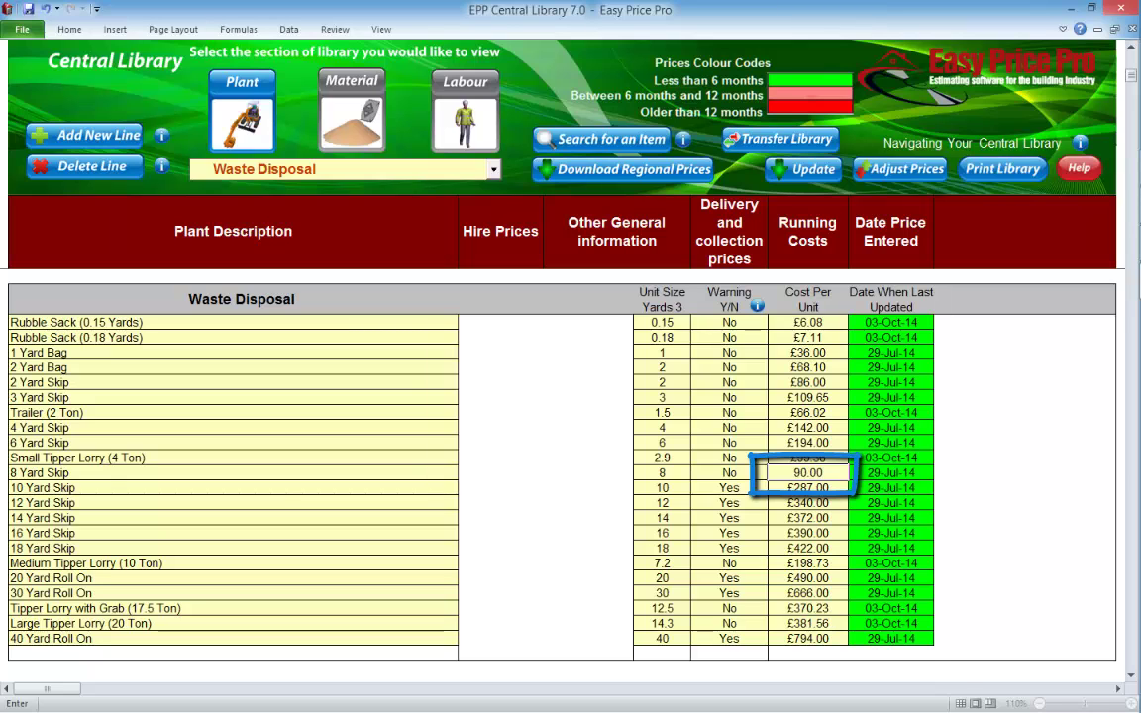
key(Return)
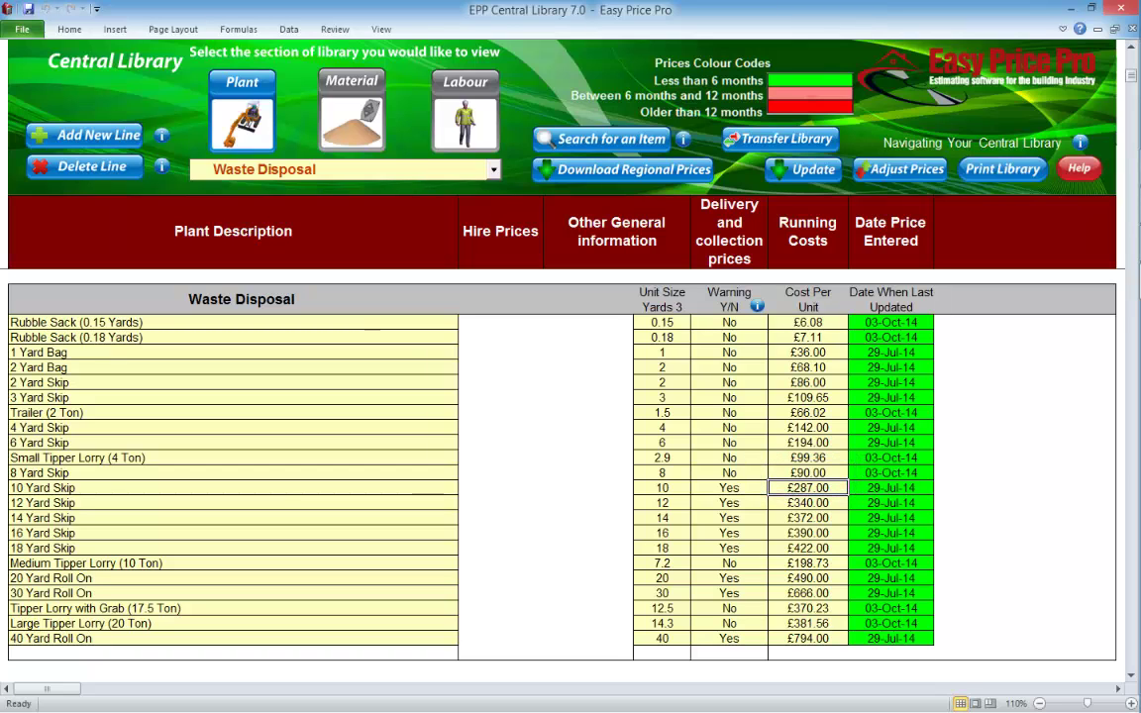
Insert a new line in the material library's Bricks section directly above Airbrick Red Terracotta 215mm x 215mm
click(353, 109)
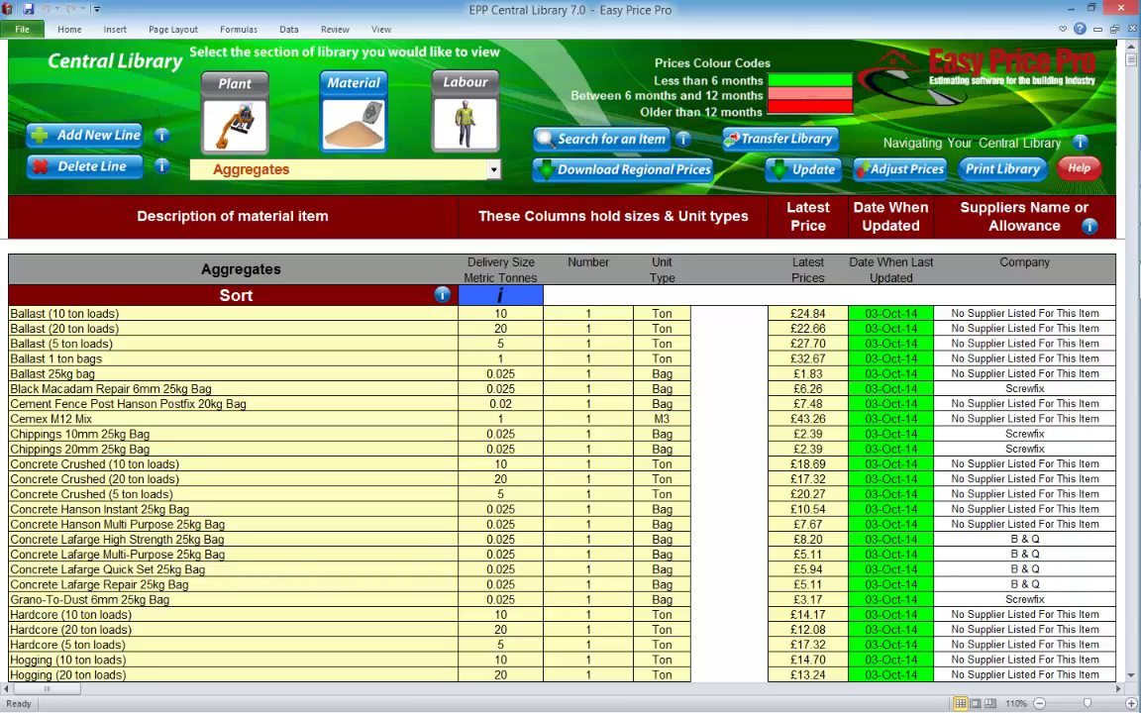
click(493, 170)
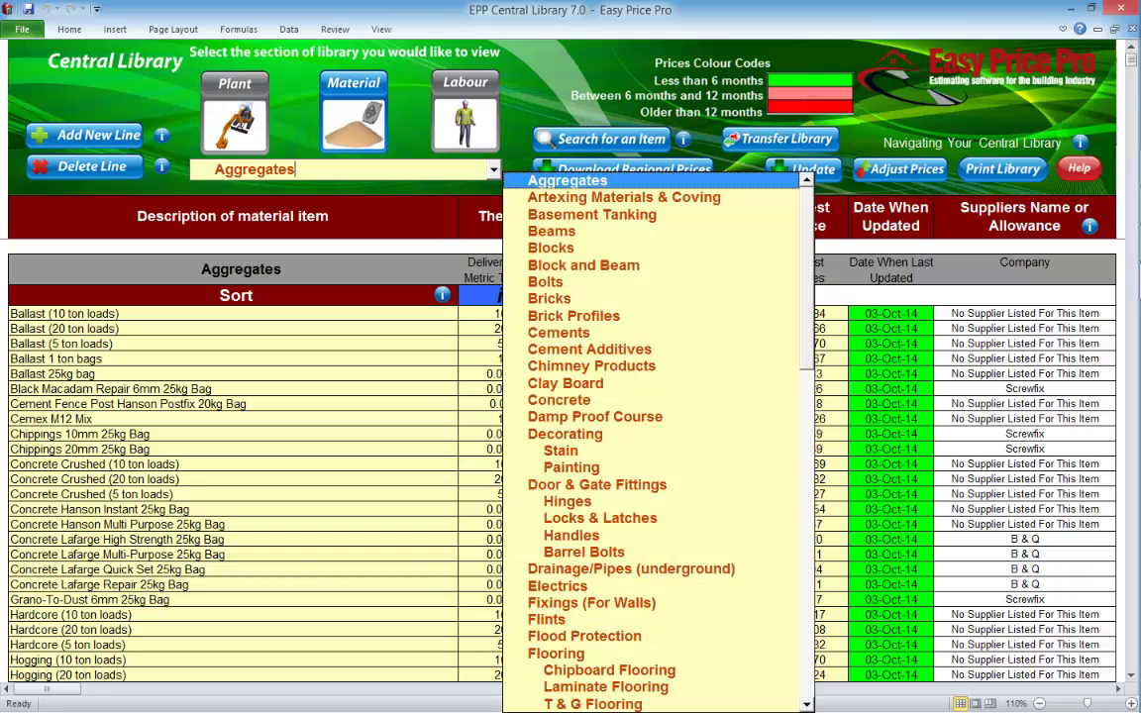
click(543, 298)
click(124, 342)
click(109, 139)
Fill in the new brick line as Ashdown Brown, number 452, unit type Pack, price £340 and company Builders Bricks
text(Ashdown Brown)
key(Tab)
text(452)
key(Tab)
text(Pack)
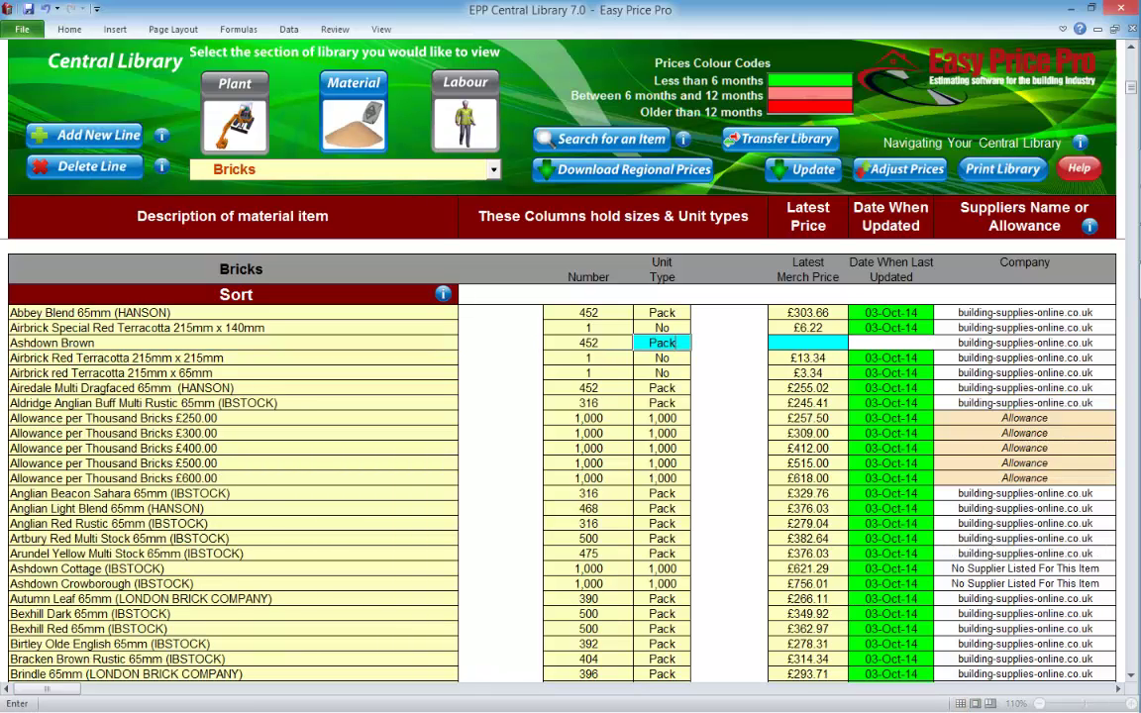
key(Tab)
text(340)
key(Tab)
text(Builders Bricks)
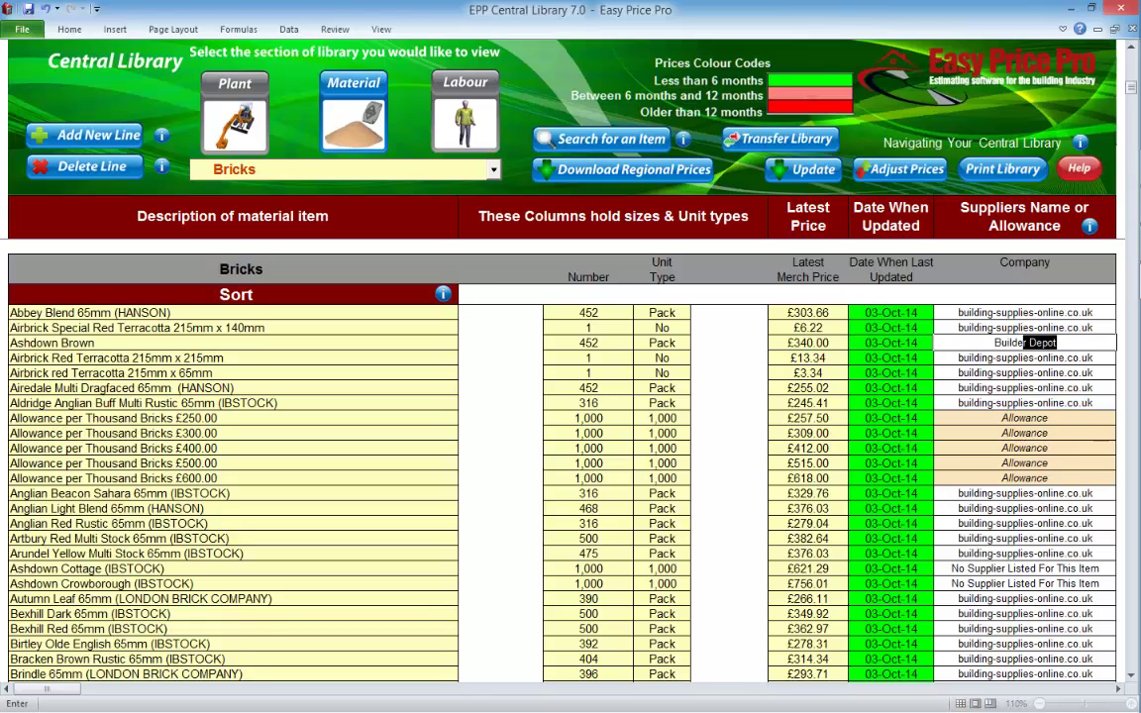
key(Return)
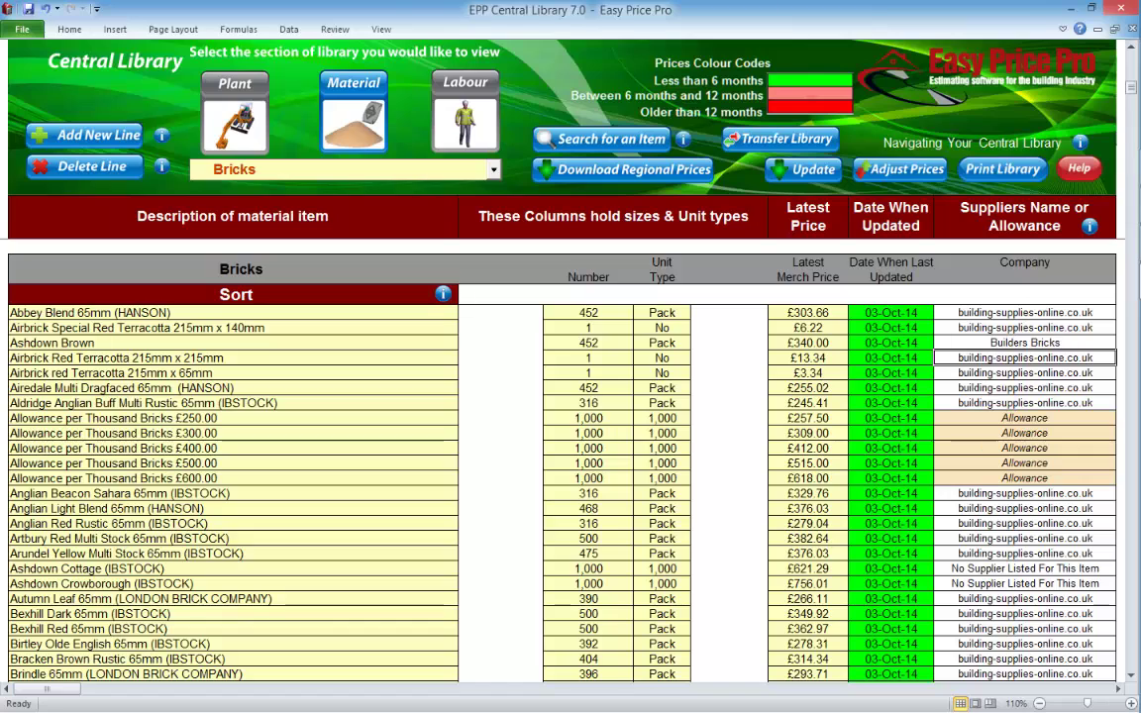
Delete the Ashdown Brown line from the Bricks section and confirm the deletion
click(109, 343)
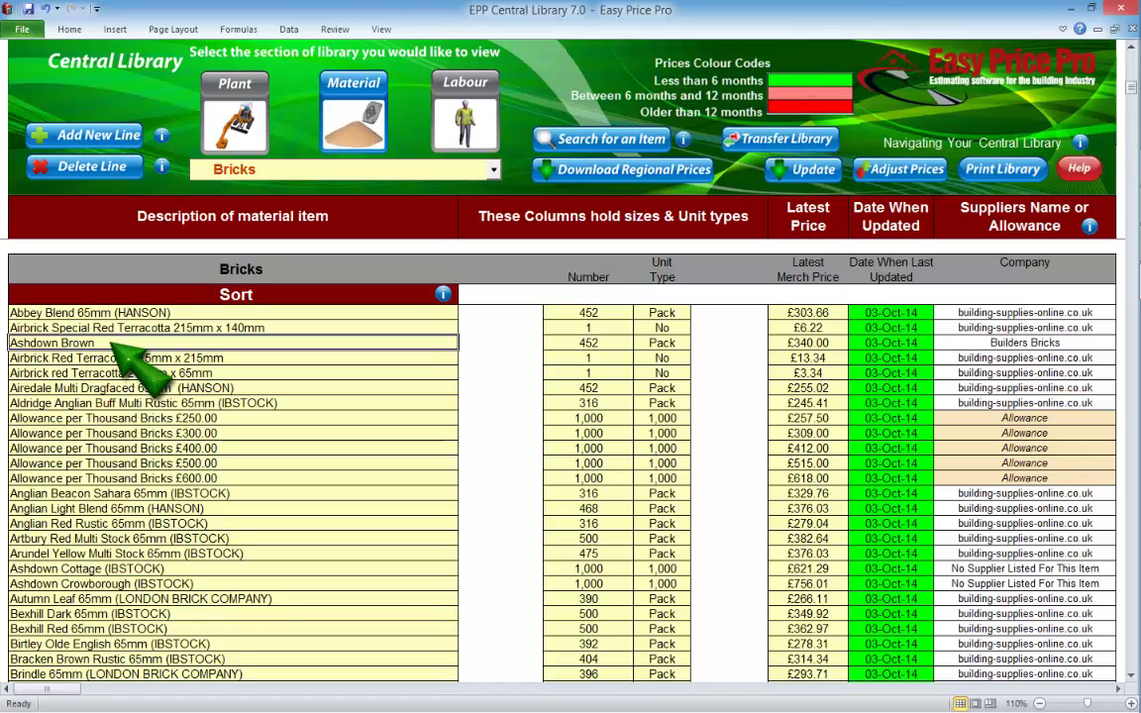
click(63, 164)
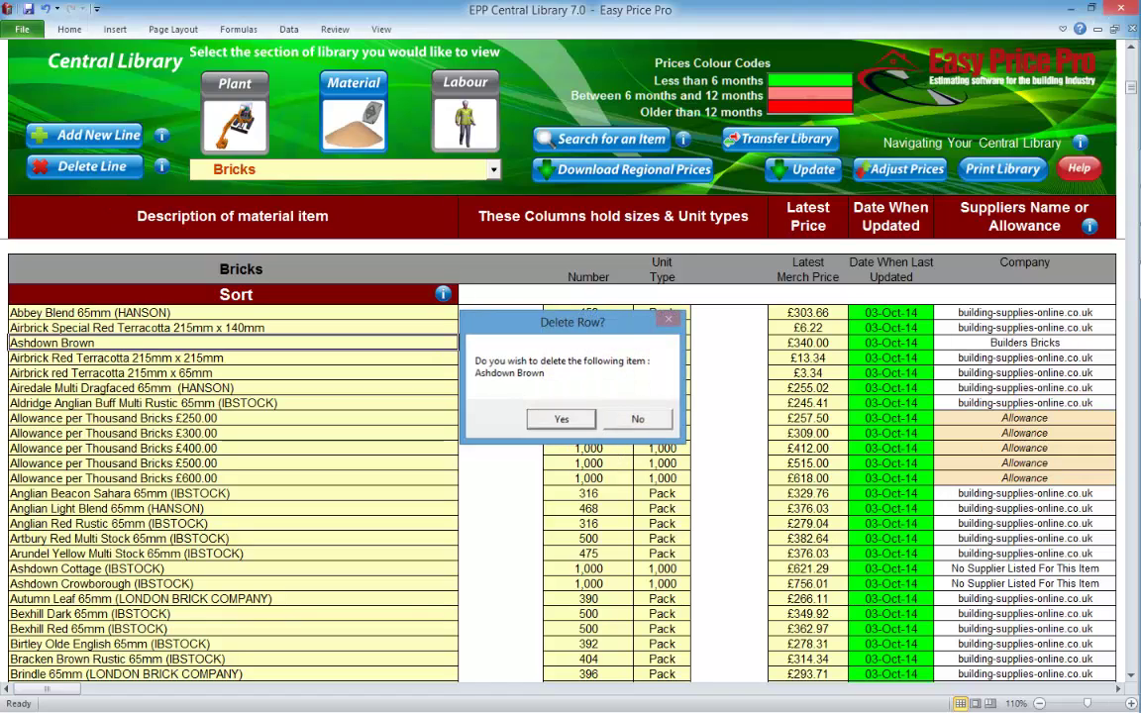
key(Return)
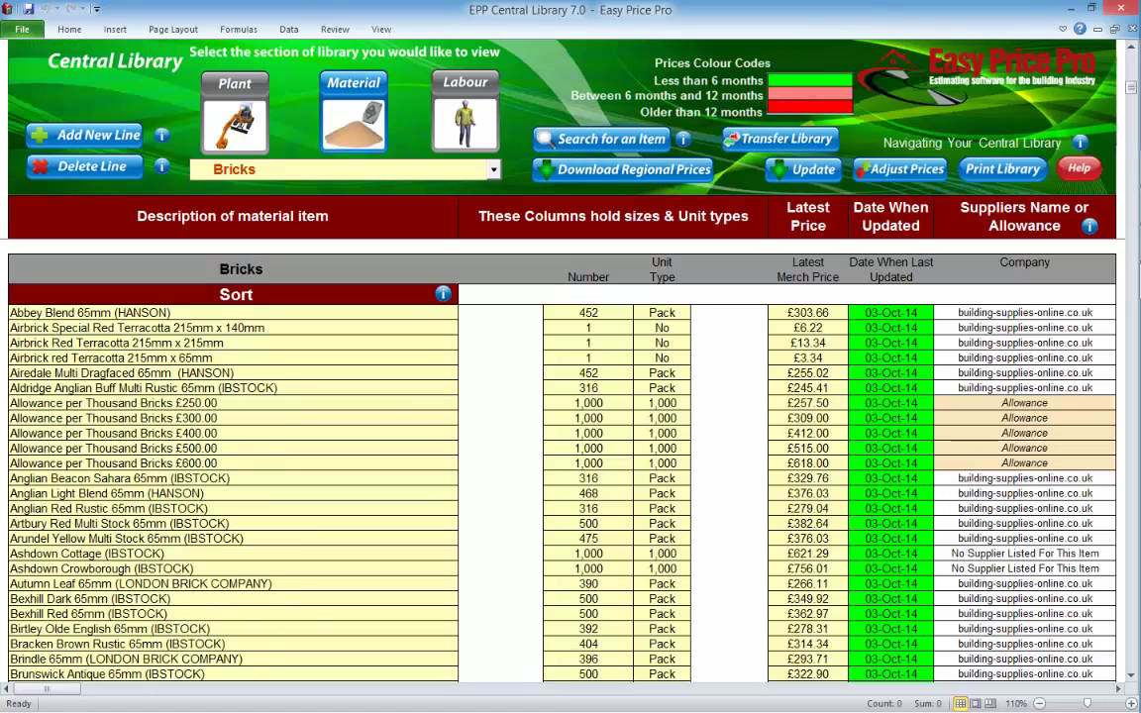
Display the Roof Tiles, Slates, Roof Sheets section and try to add a line at the 40p plain tile allowance
click(493, 169)
click(806, 704)
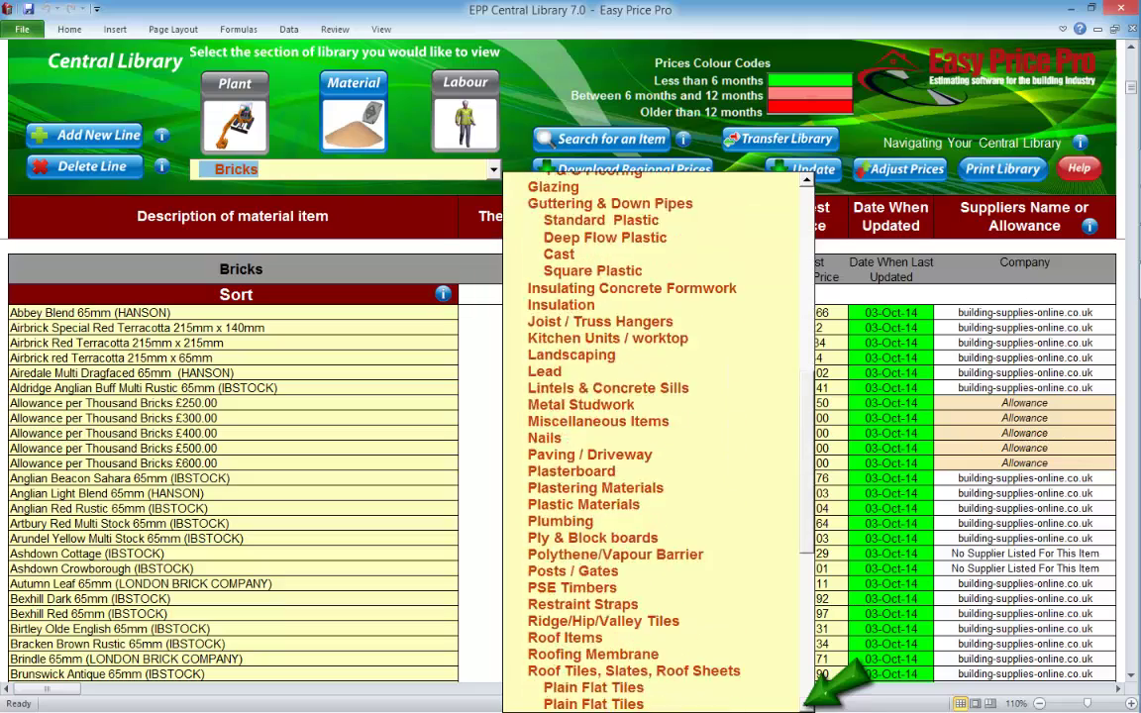
click(639, 367)
click(287, 372)
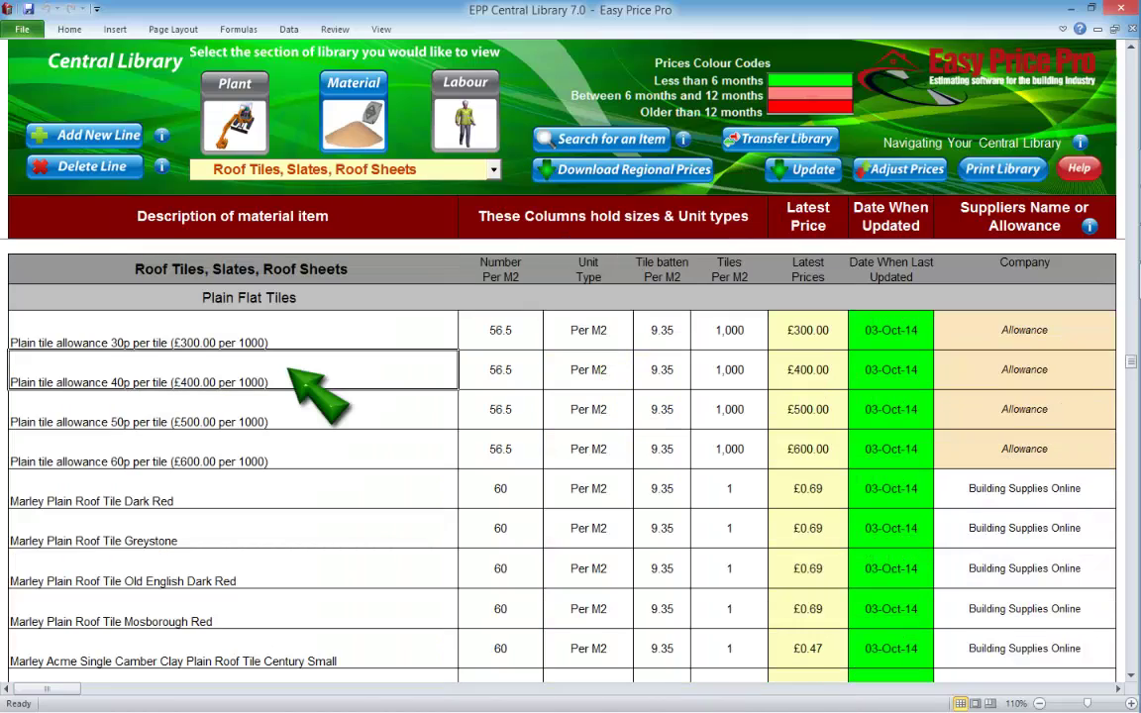
click(100, 135)
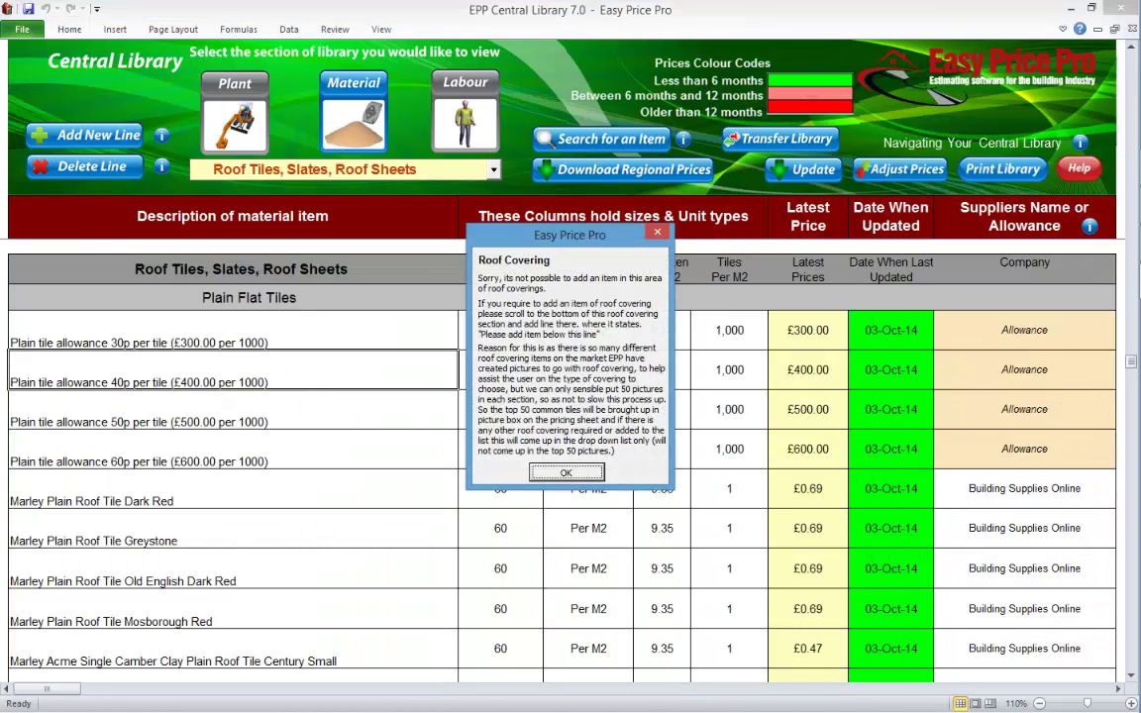
click(567, 473)
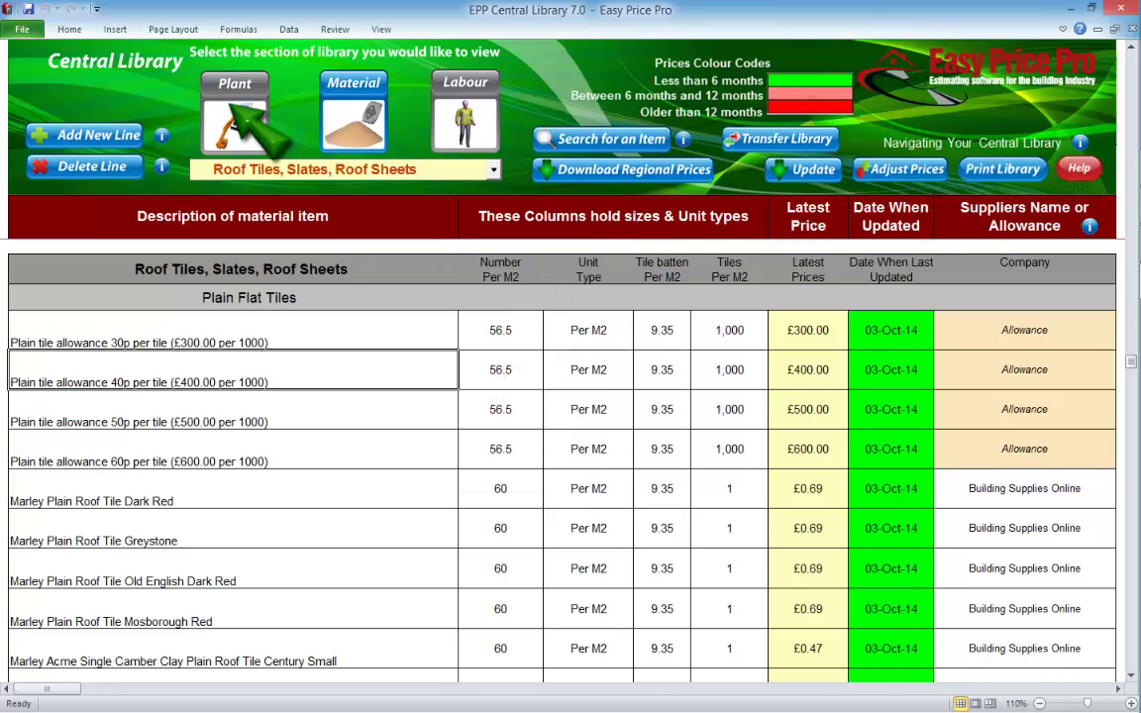
Return to the plant library's Waste Disposal section and try to add a line at the 4 Yard Skip
click(235, 109)
click(493, 169)
click(228, 426)
click(87, 427)
click(94, 135)
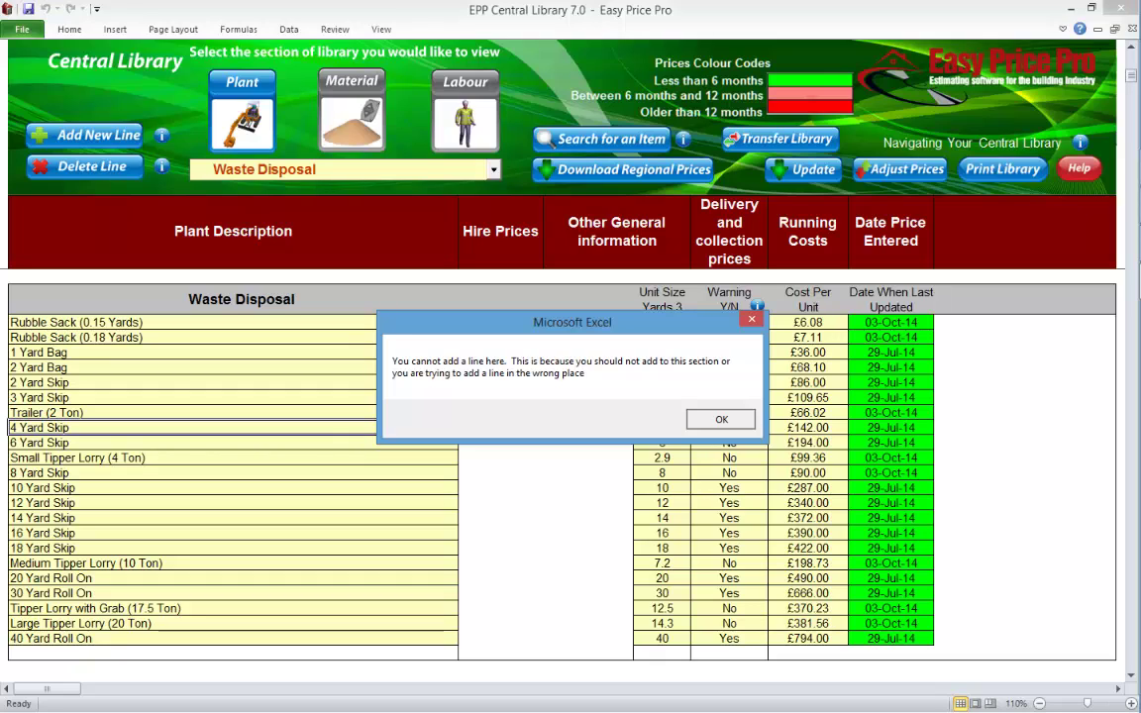
click(722, 420)
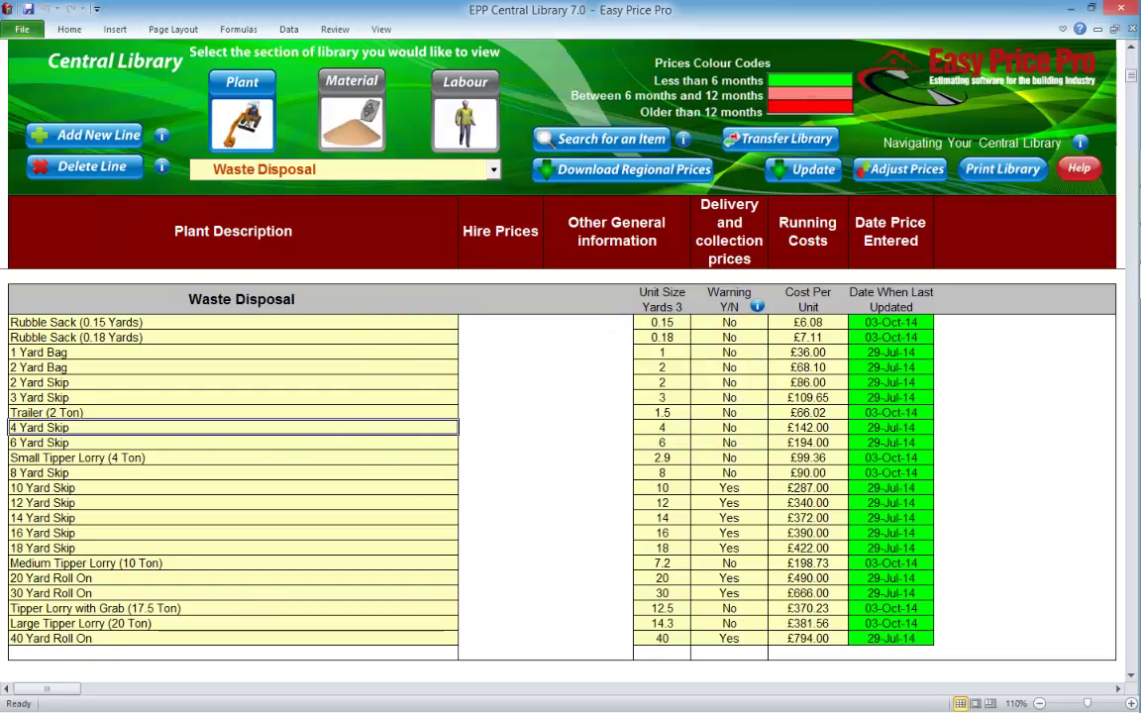
In the labour library, set the hourly price to £14.00 for Labourer and £14.50 for Labourer For Bricklayer
click(357, 109)
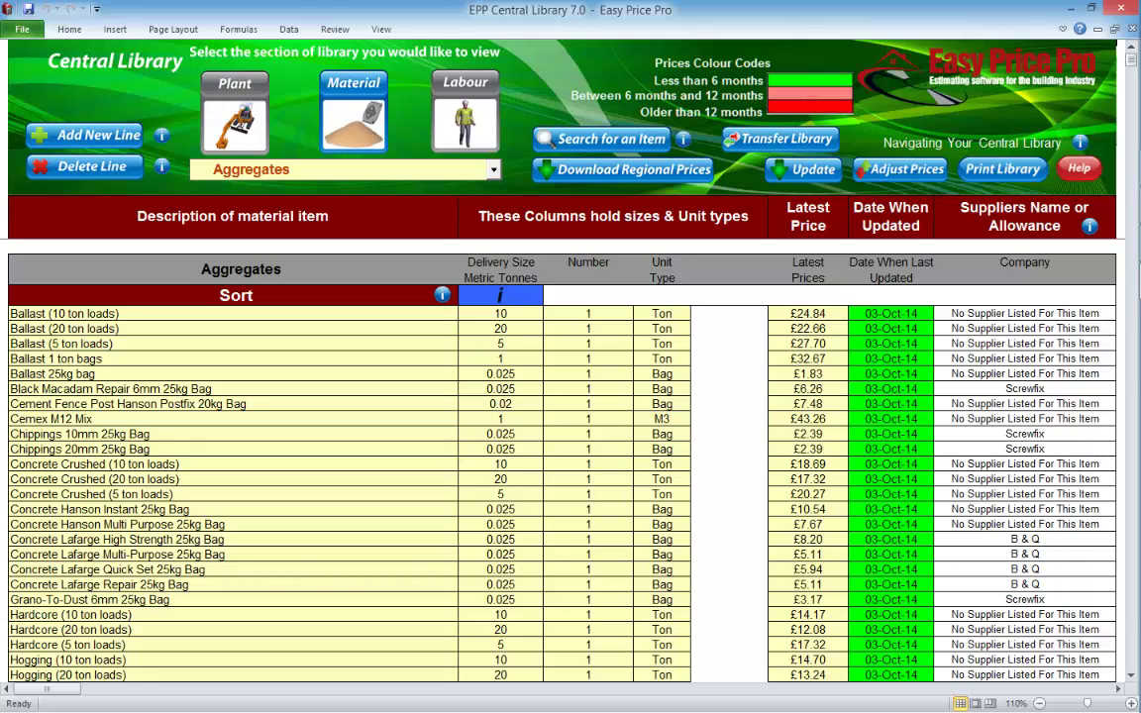
click(457, 122)
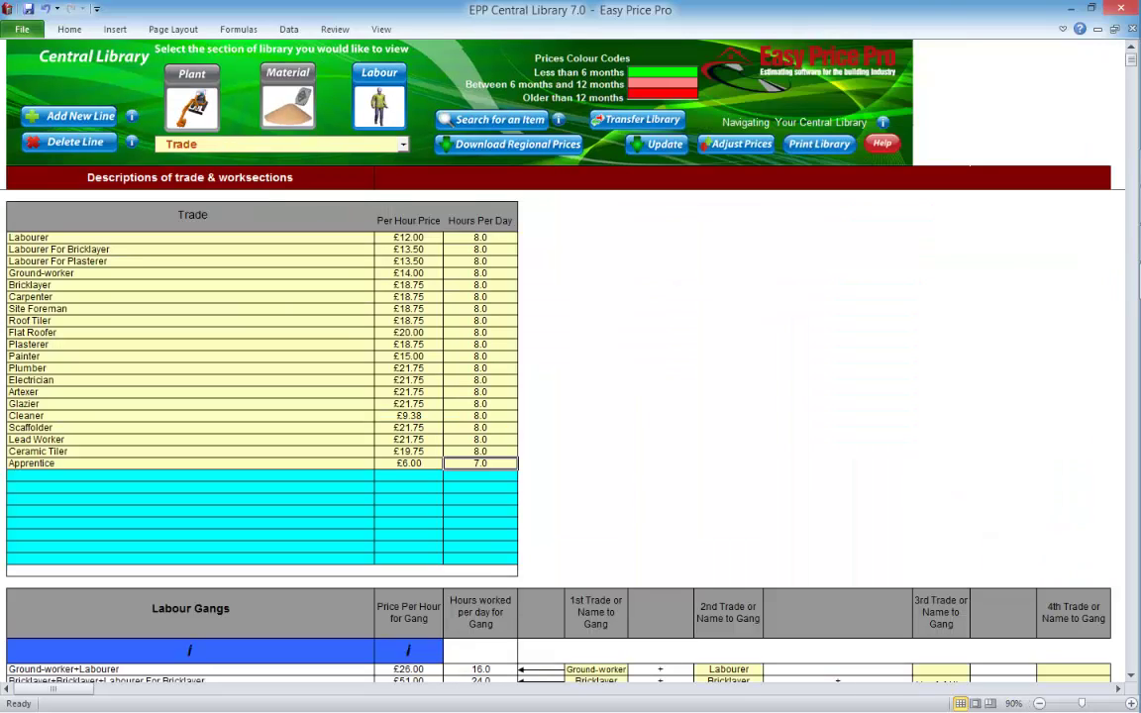
click(409, 237)
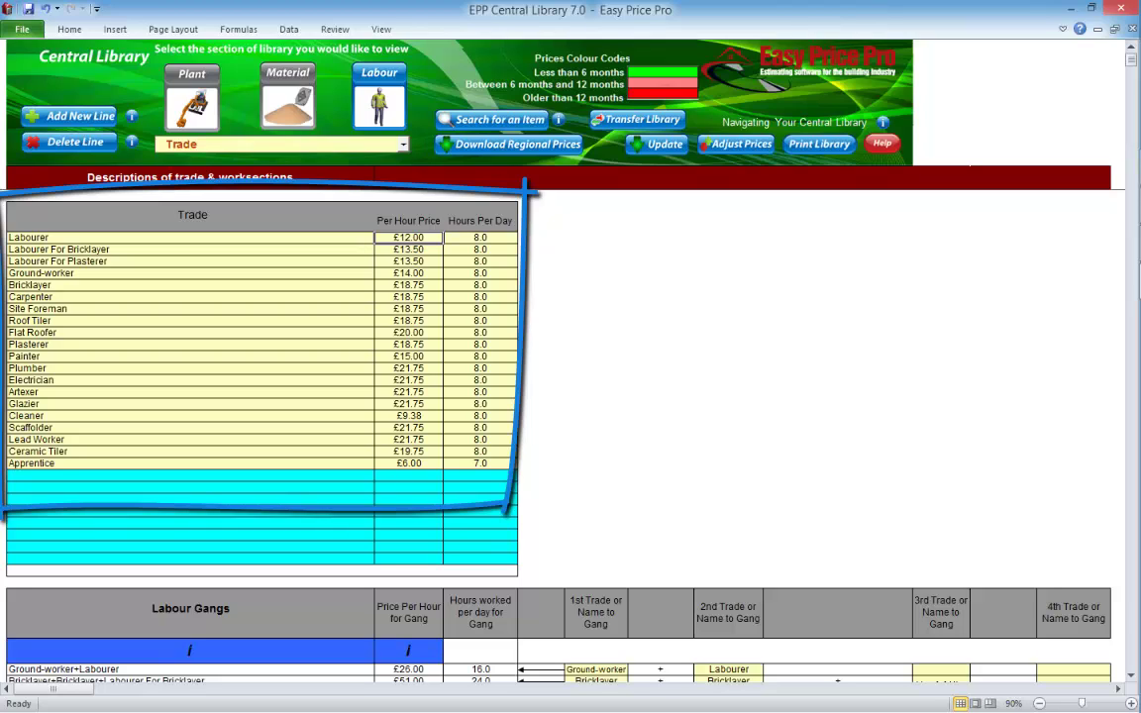
text(14.00)
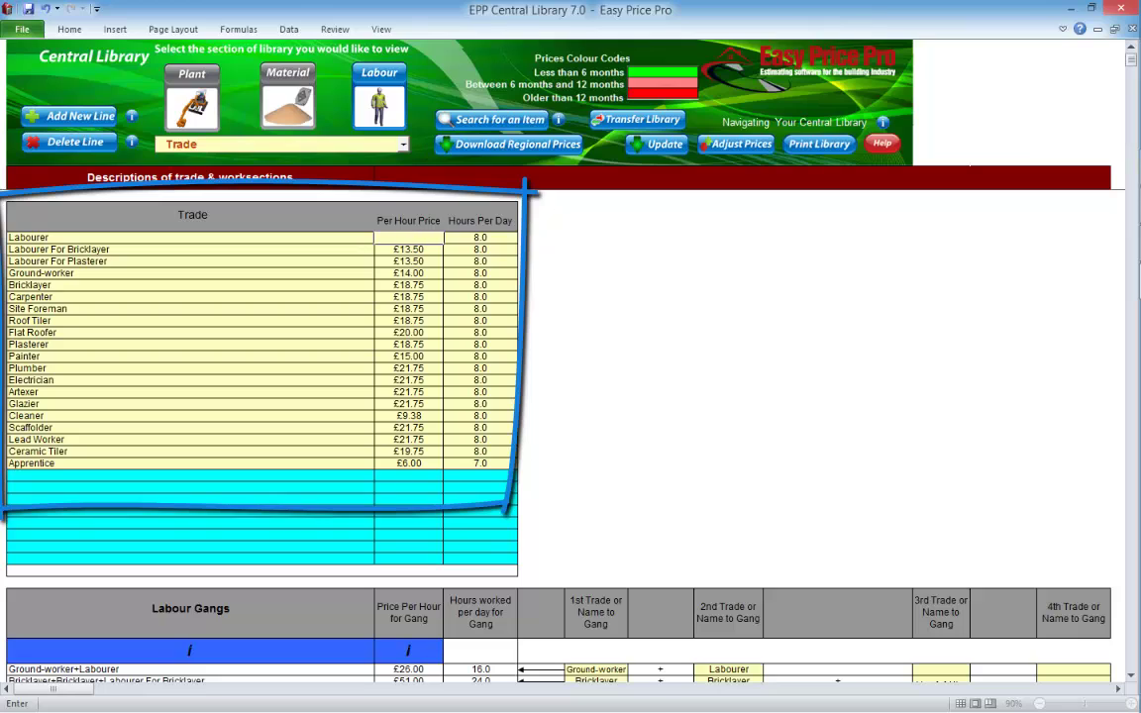
key(Return)
text(14.5)
key(Return)
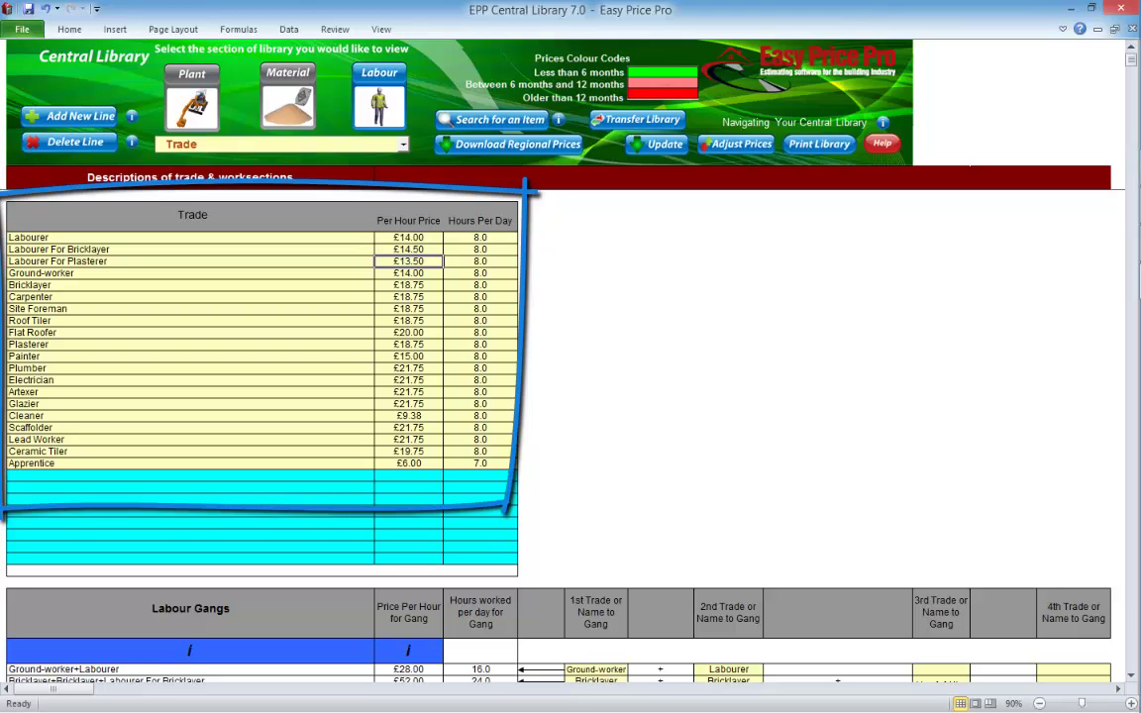
Add a worker's first name in the first empty trade row, with £12.50 per hour and 8 hours per day
click(189, 476)
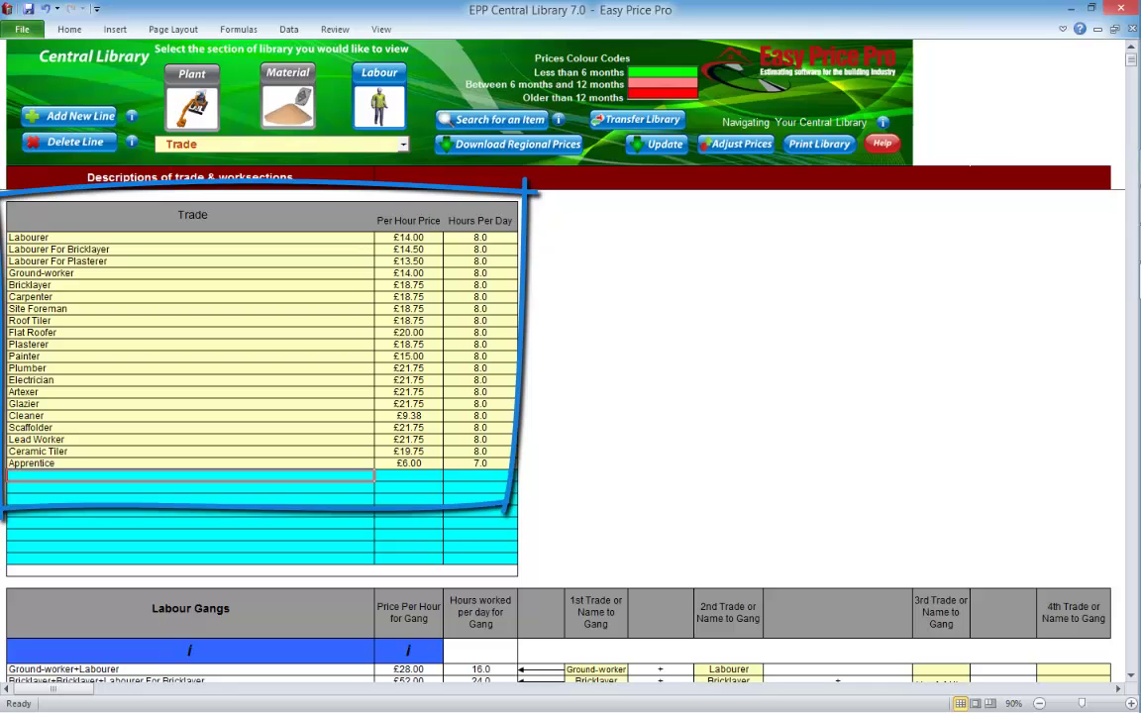
text(Tom)
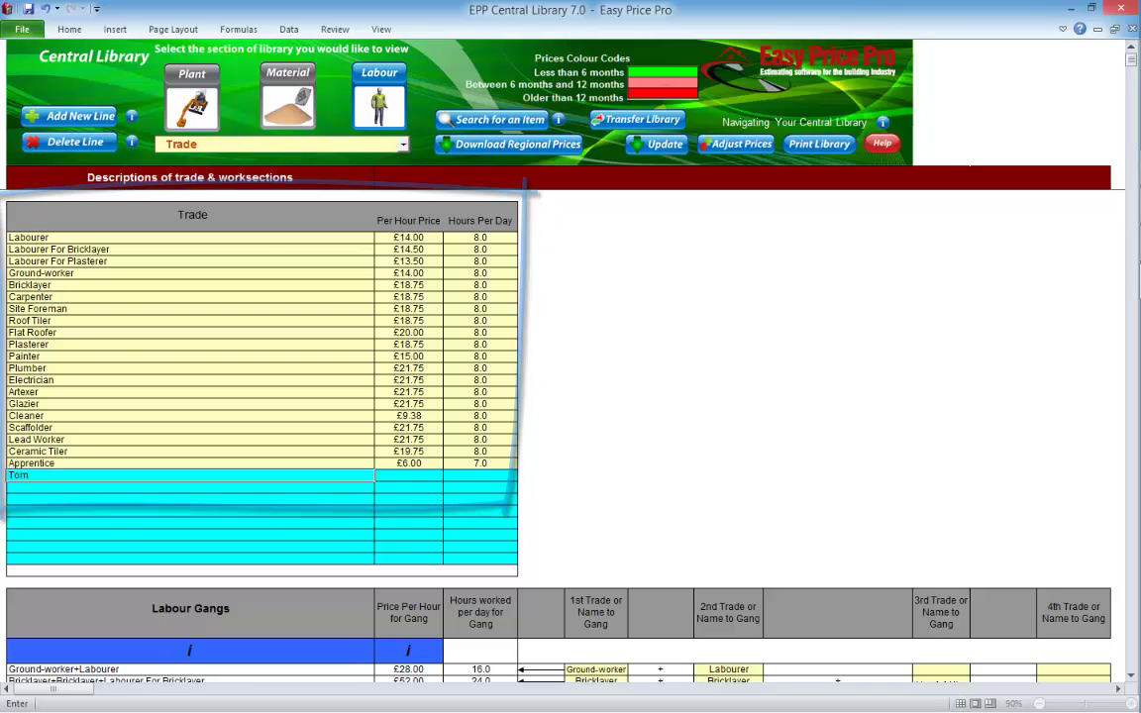
key(Tab)
text(12.50)
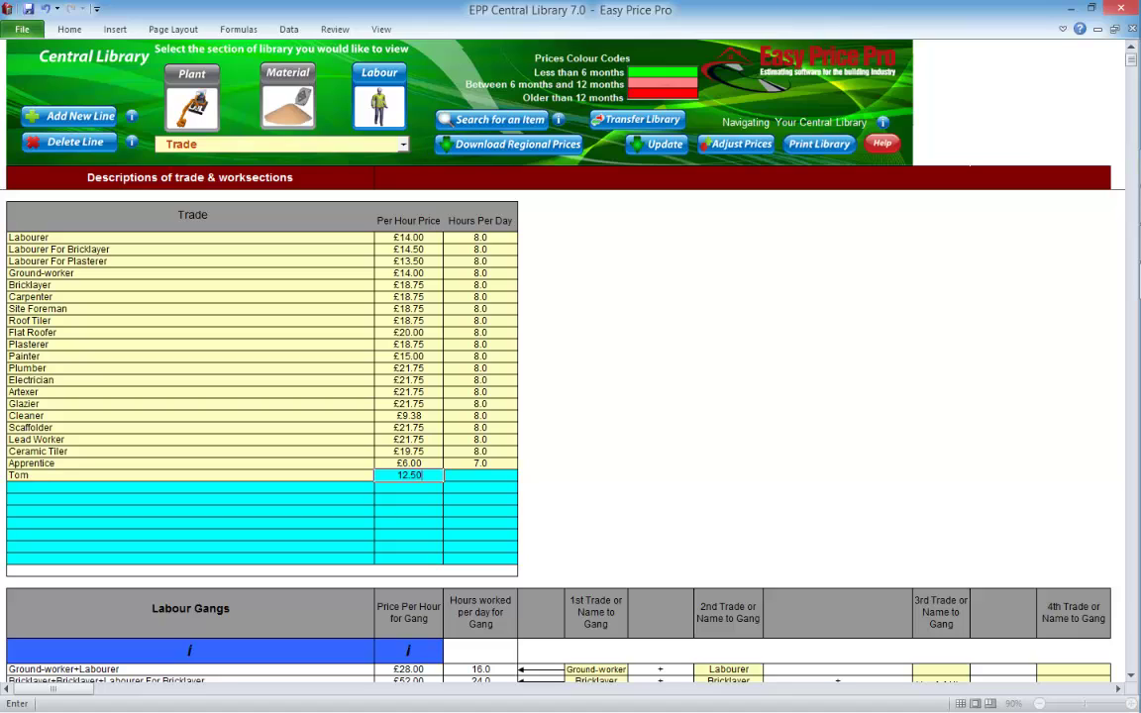
key(Tab)
text(8)
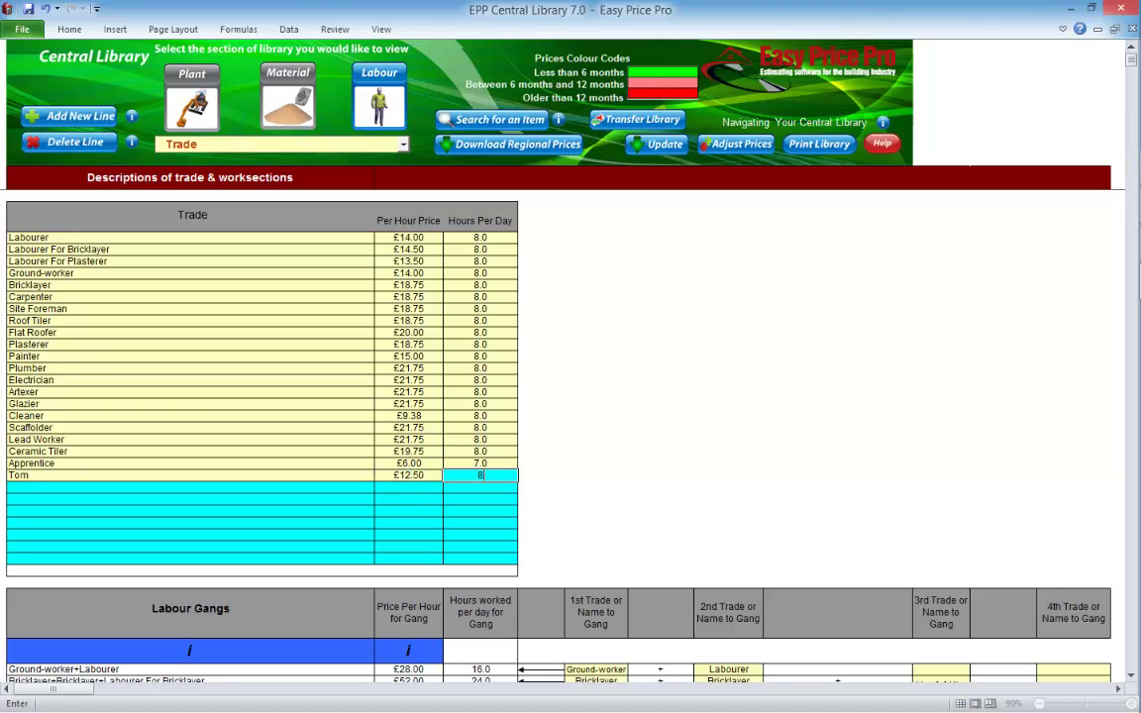
key(Return)
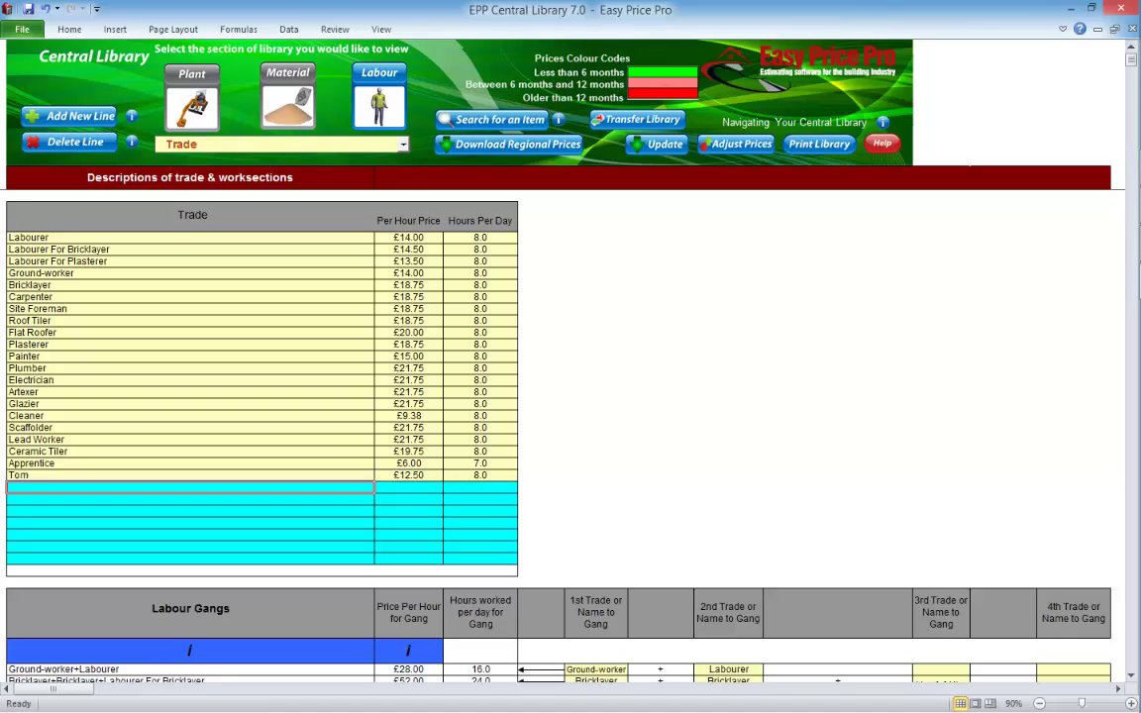
Look through the selectable trades for the 1st trade of the first labour gang, Ground-worker+Labourer
scroll(502, 392, down, 3)
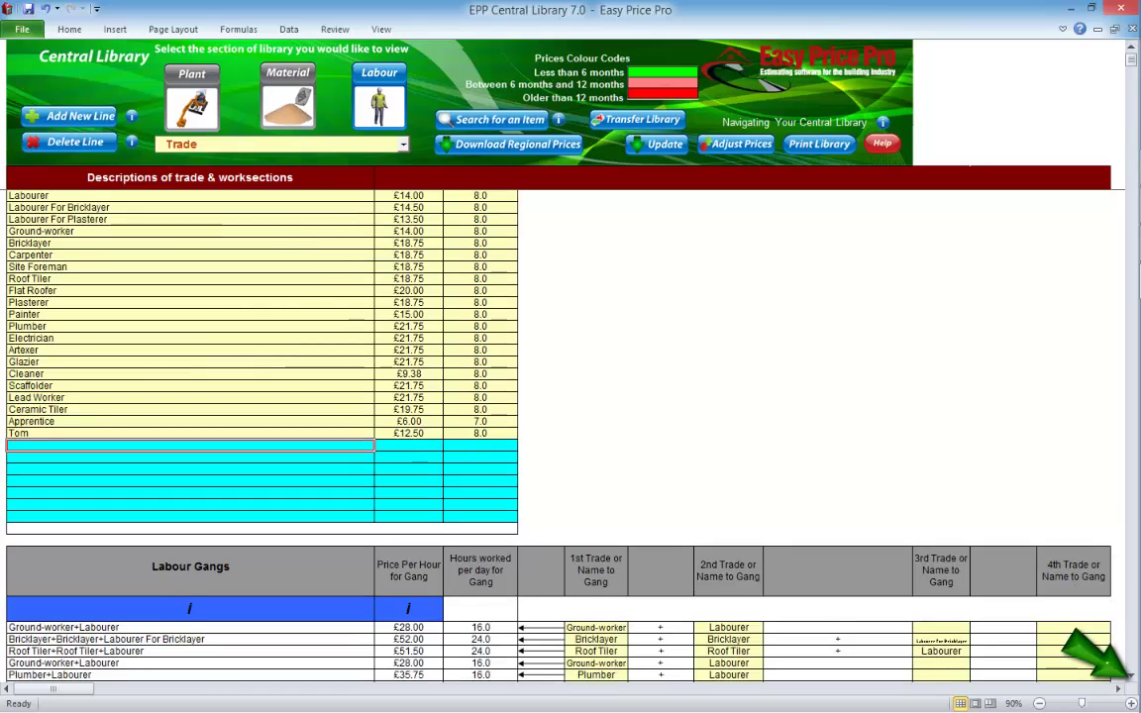
click(595, 556)
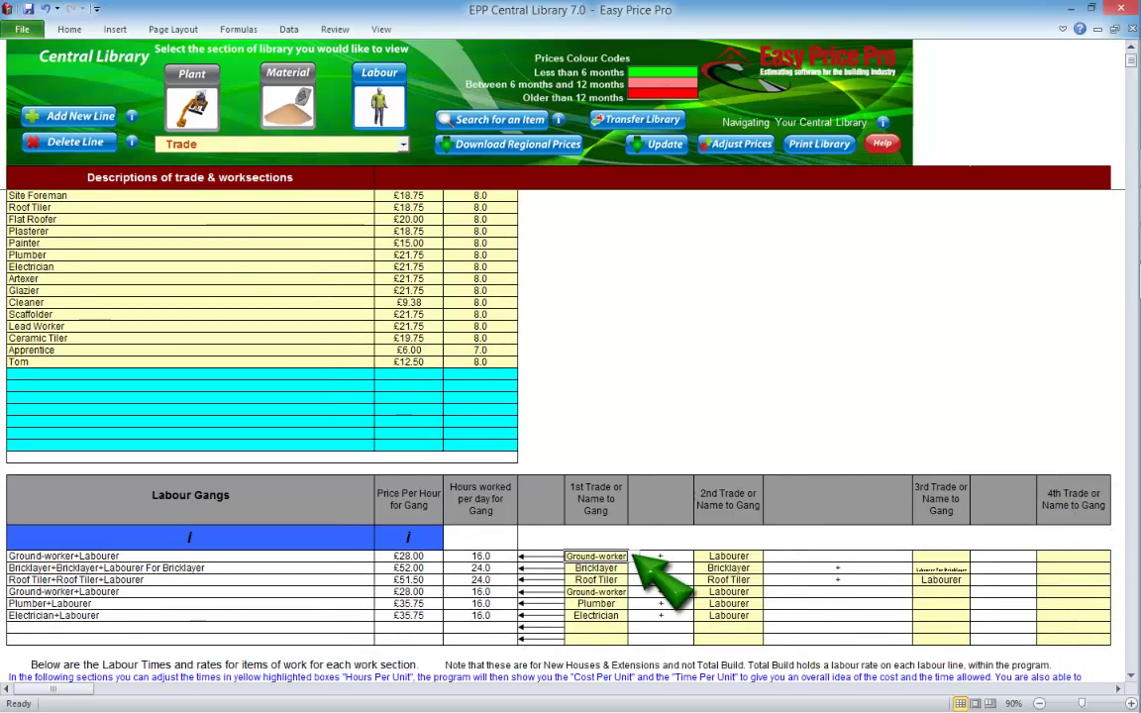
click(634, 556)
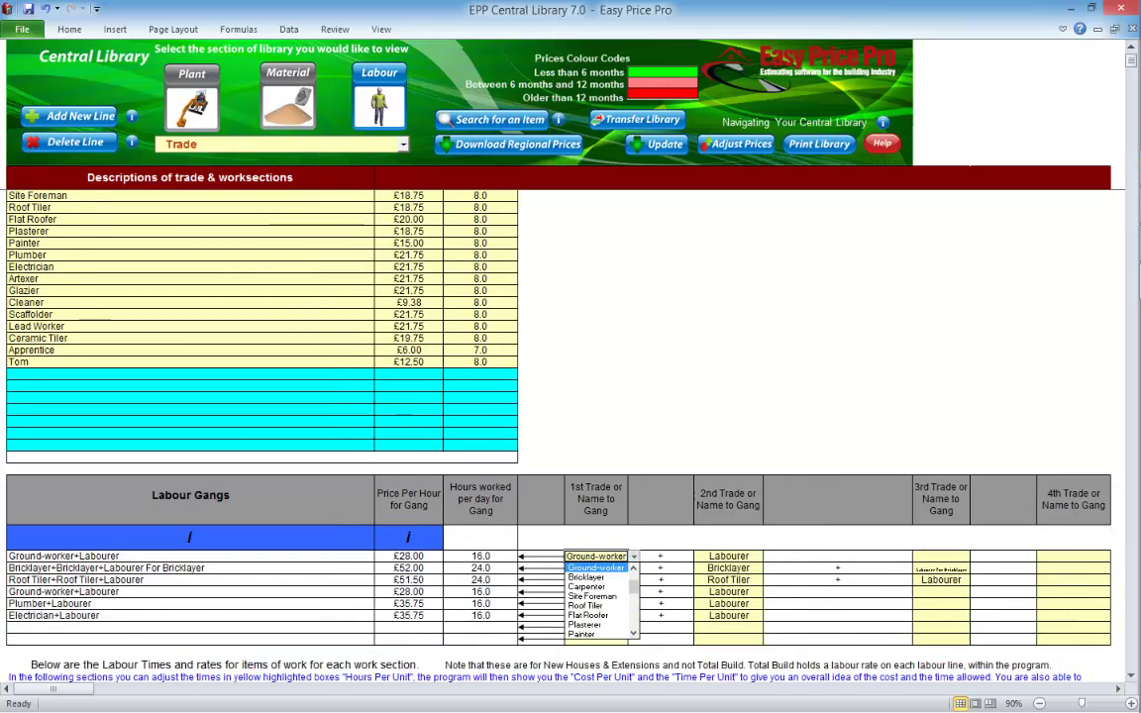
key(Down)
key(Down)
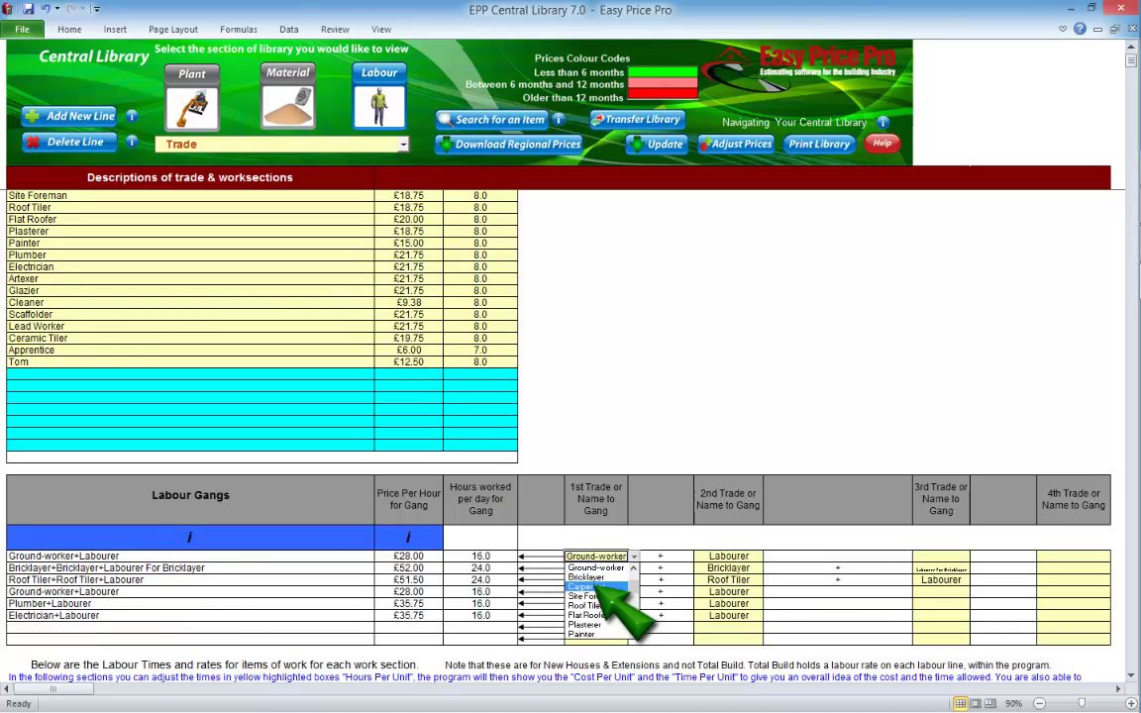
click(595, 586)
click(634, 556)
click(604, 602)
Examine the labour times and rates for the Foundation/Ground floor work section below the gangs
scroll(555, 396, down, 8)
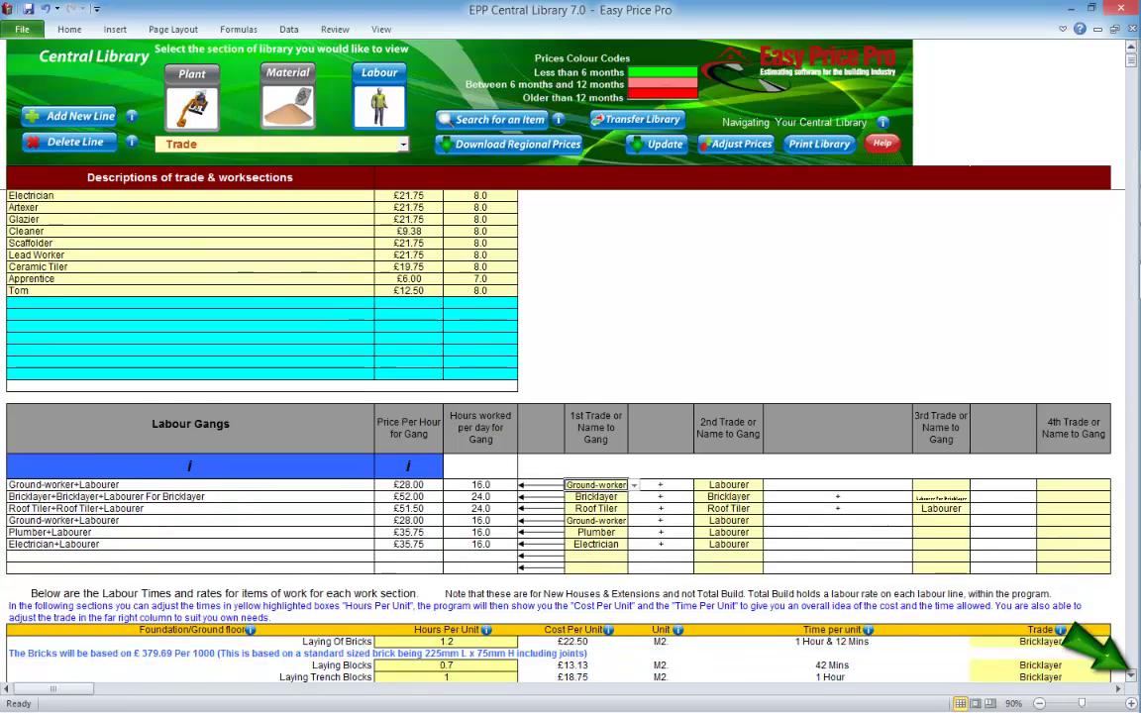
scroll(555, 426, down, 5)
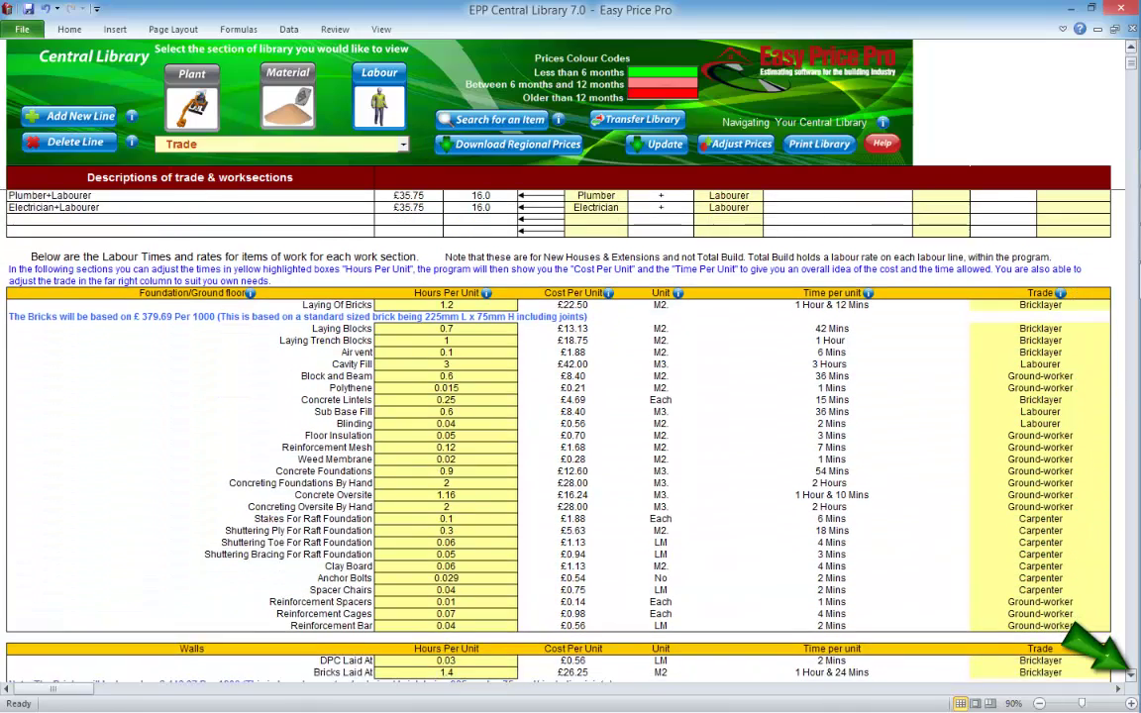
scroll(555, 396, down, 1)
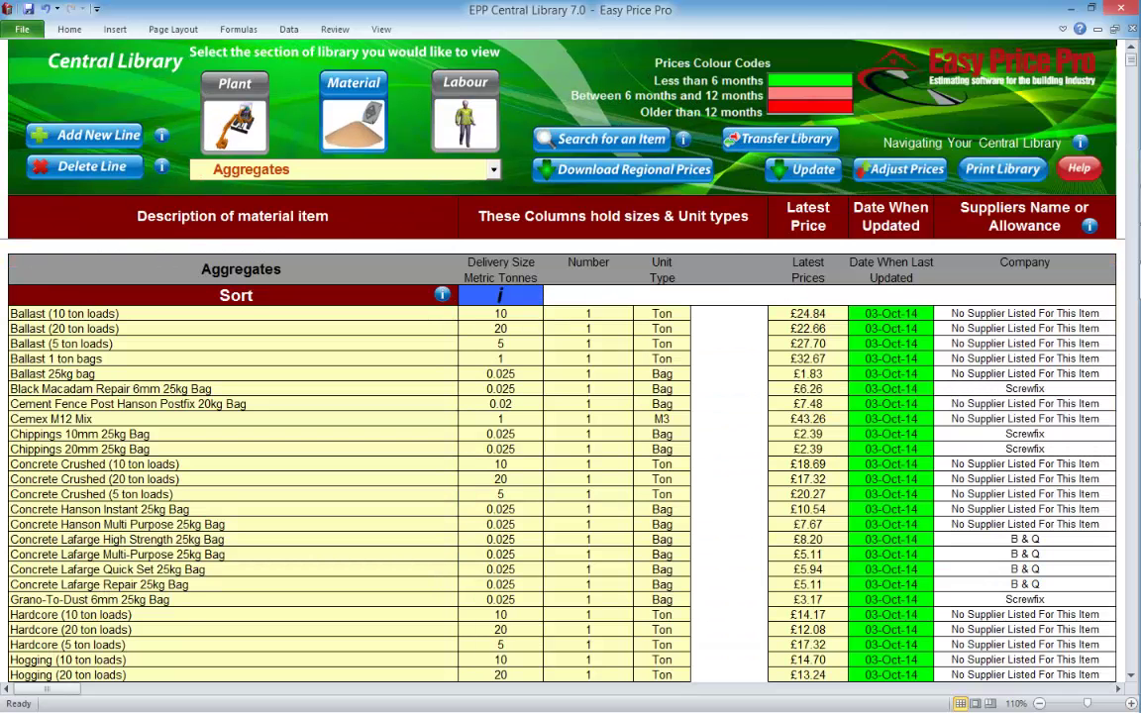
In the material library's Aggregates section, view the Regional Price Update and percentage price adjustment dialogs and close each one
click(233, 313)
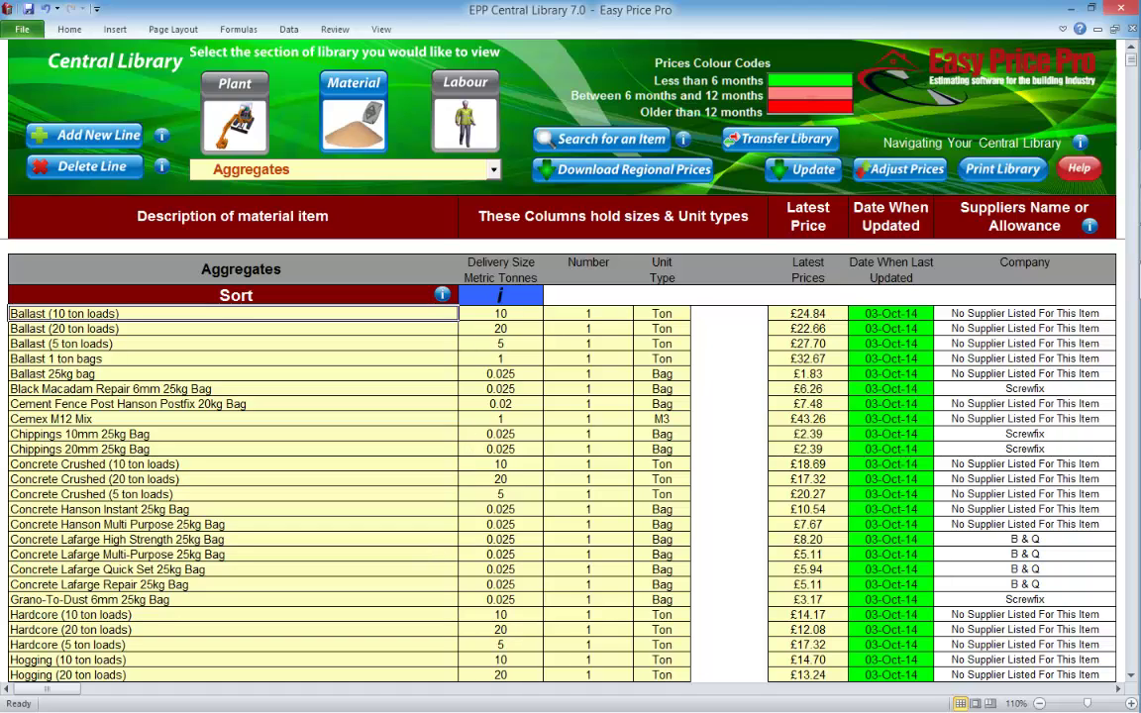
click(659, 171)
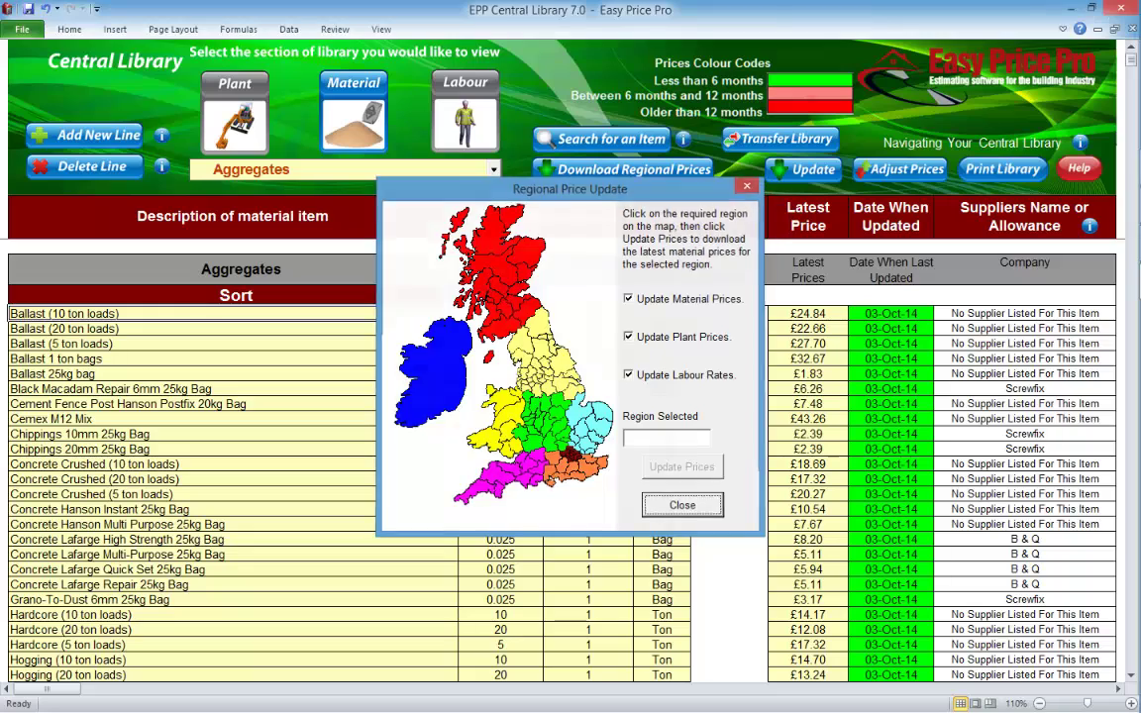
click(747, 185)
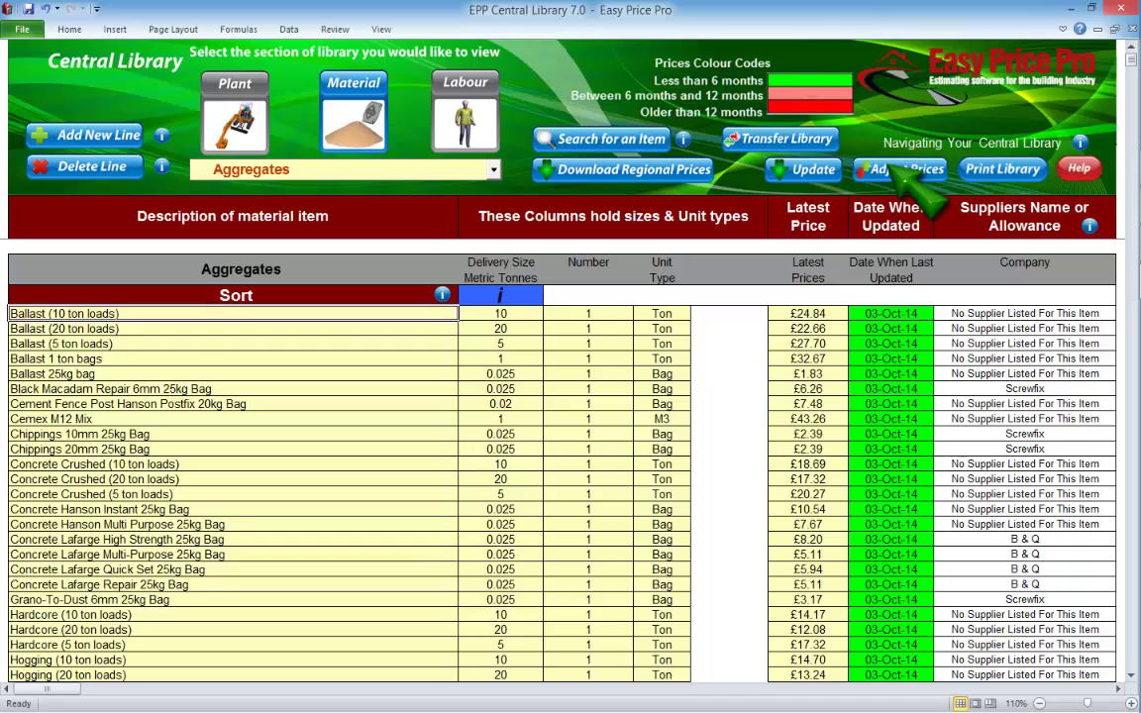
click(897, 169)
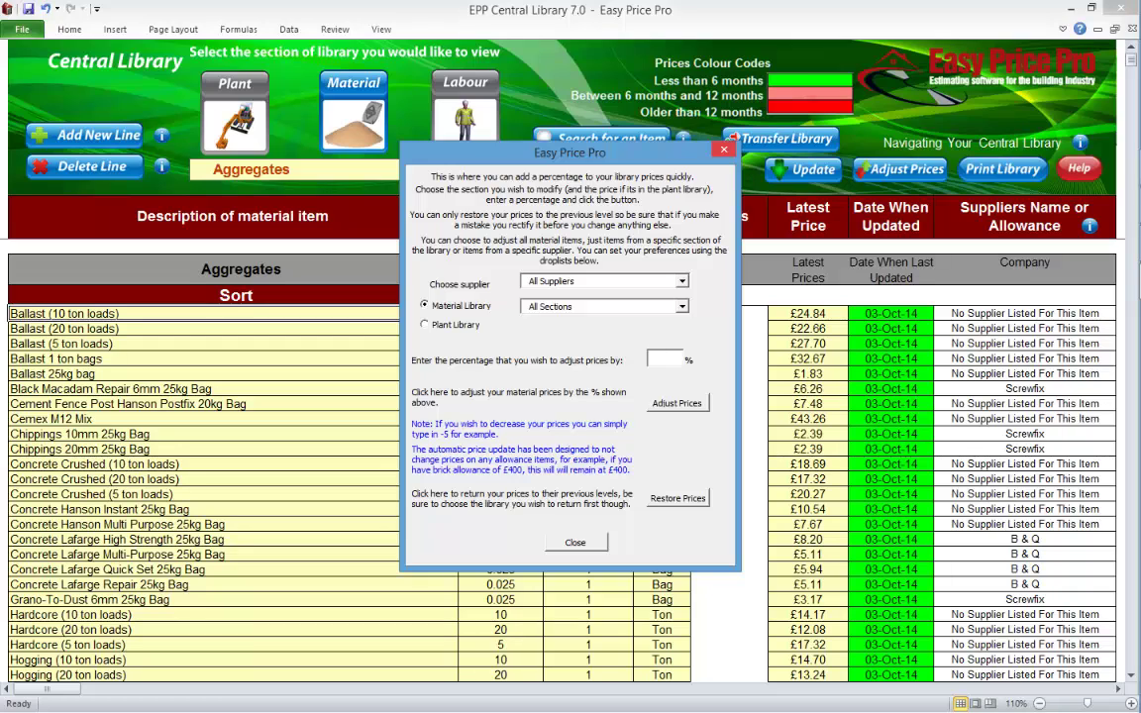
key(Escape)
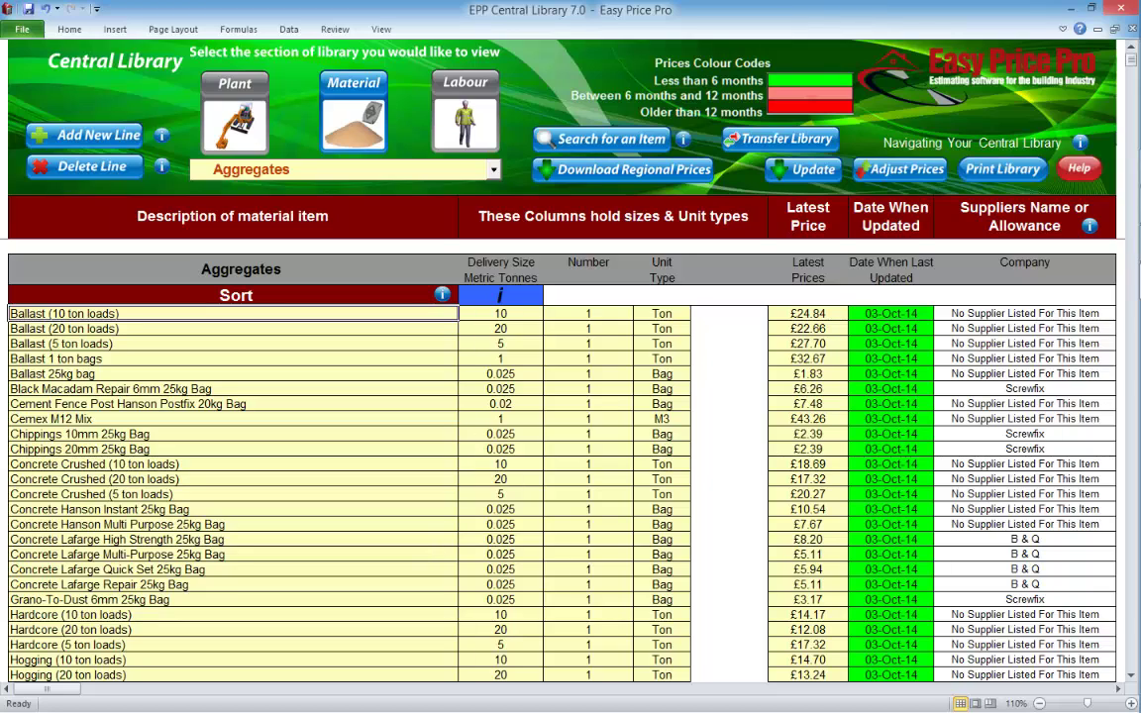
Switch to the plant library and display its Waste Disposal section
click(235, 114)
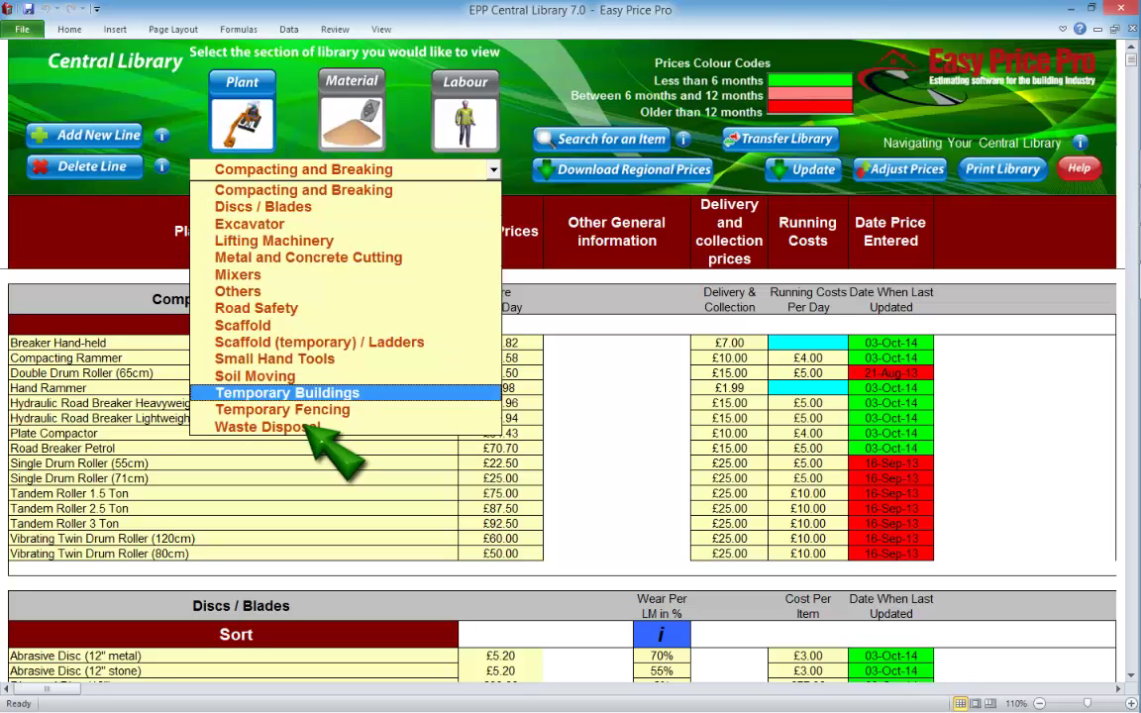
click(267, 427)
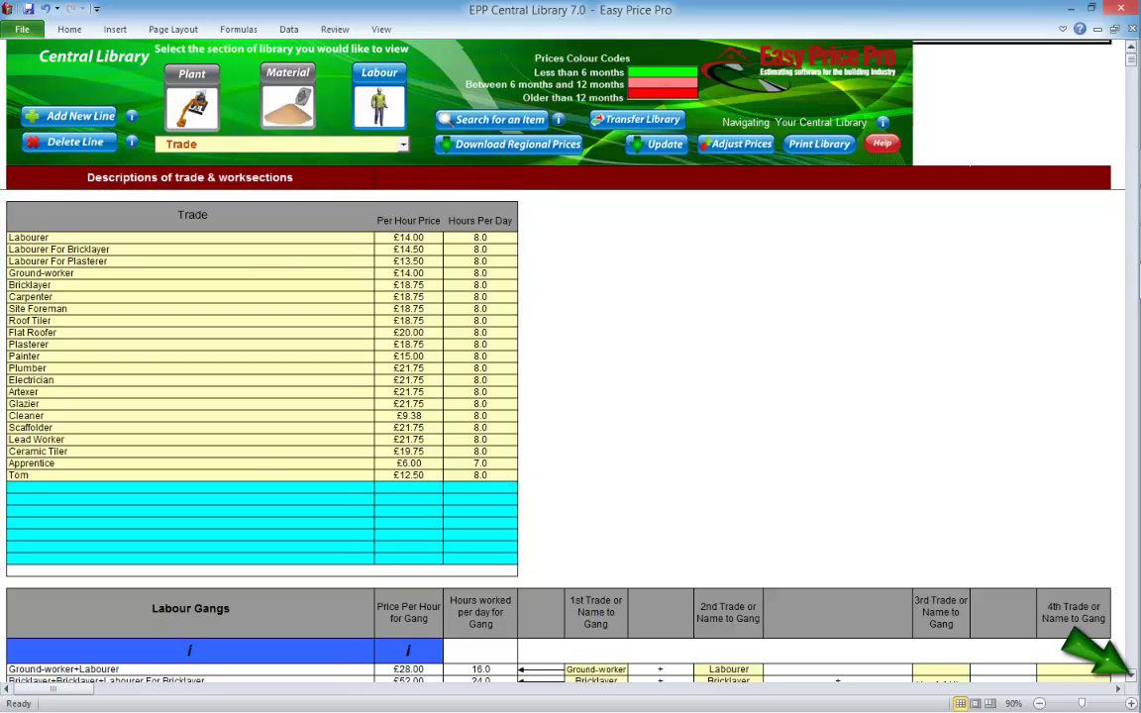
Examine the labour library from the trade list down through the labour gangs and work section times
click(1131, 675)
click(1131, 675)
click(1130, 674)
click(1131, 675)
click(1131, 675)
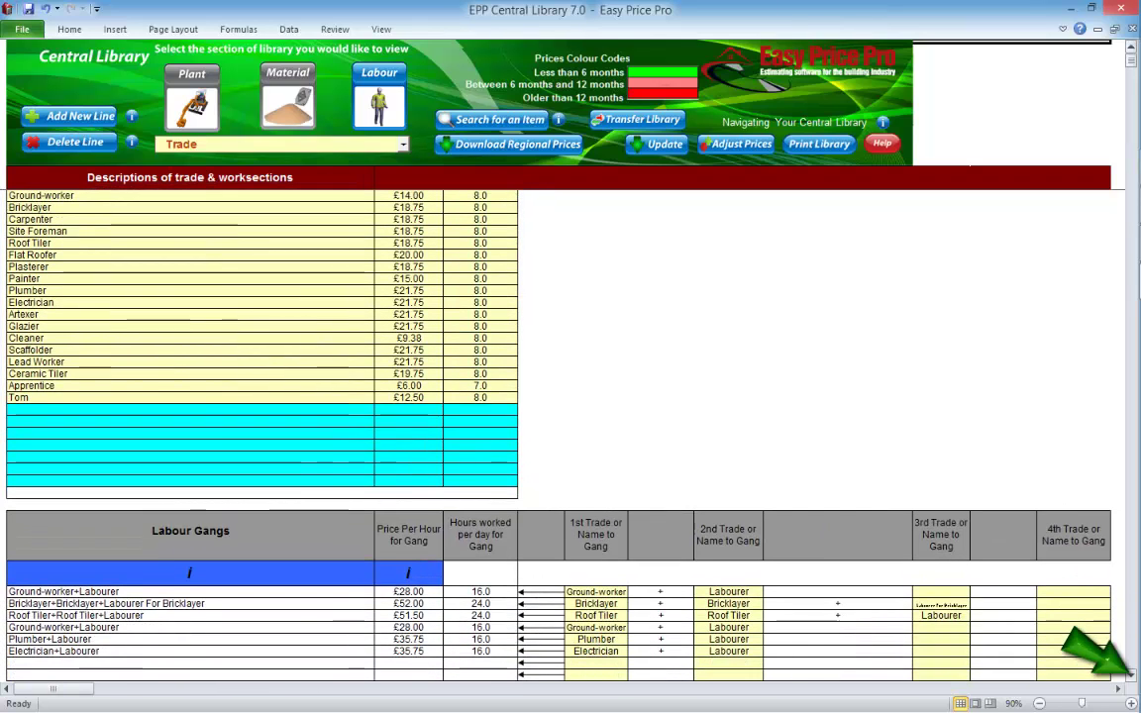
scroll(513, 393, down, 2)
scroll(559, 426, down, 11)
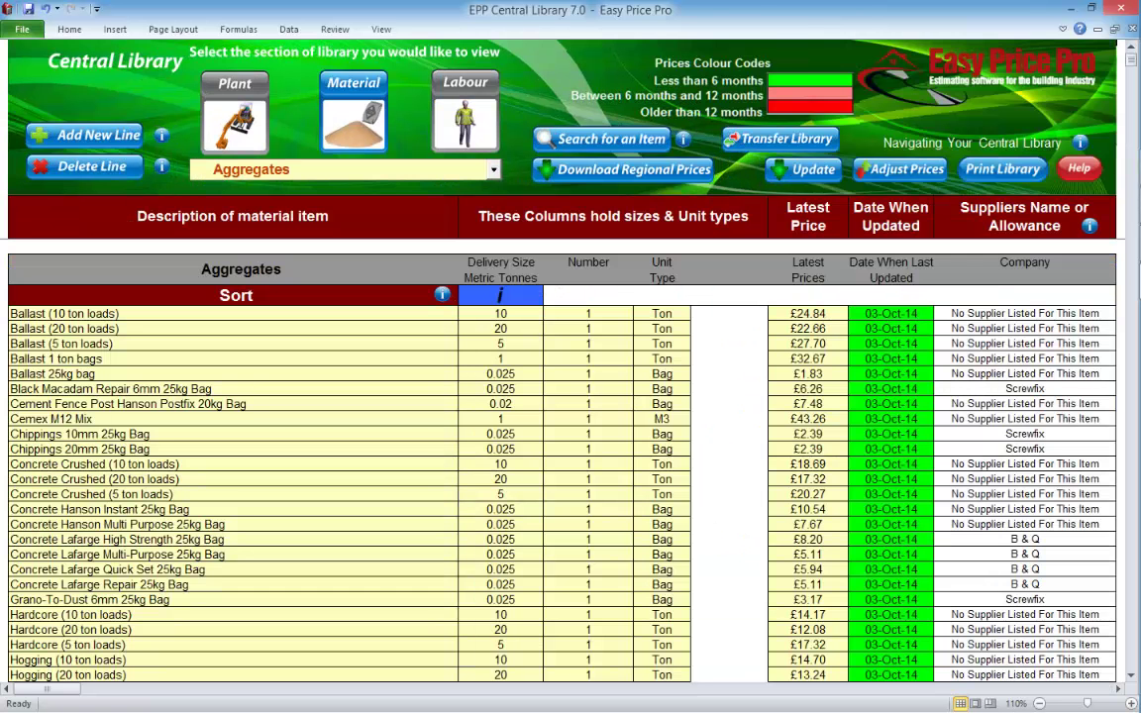
Insert a new line above Ballast (20 ton loads) in Aggregates and delete that blank line again
click(326, 328)
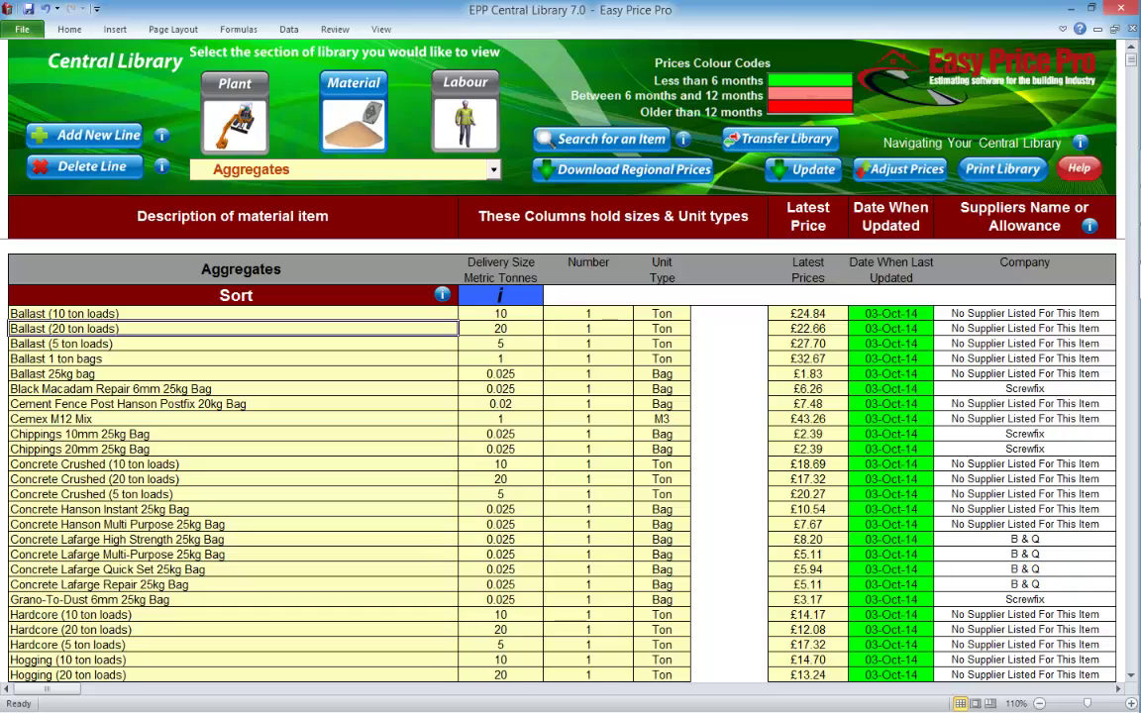
click(81, 135)
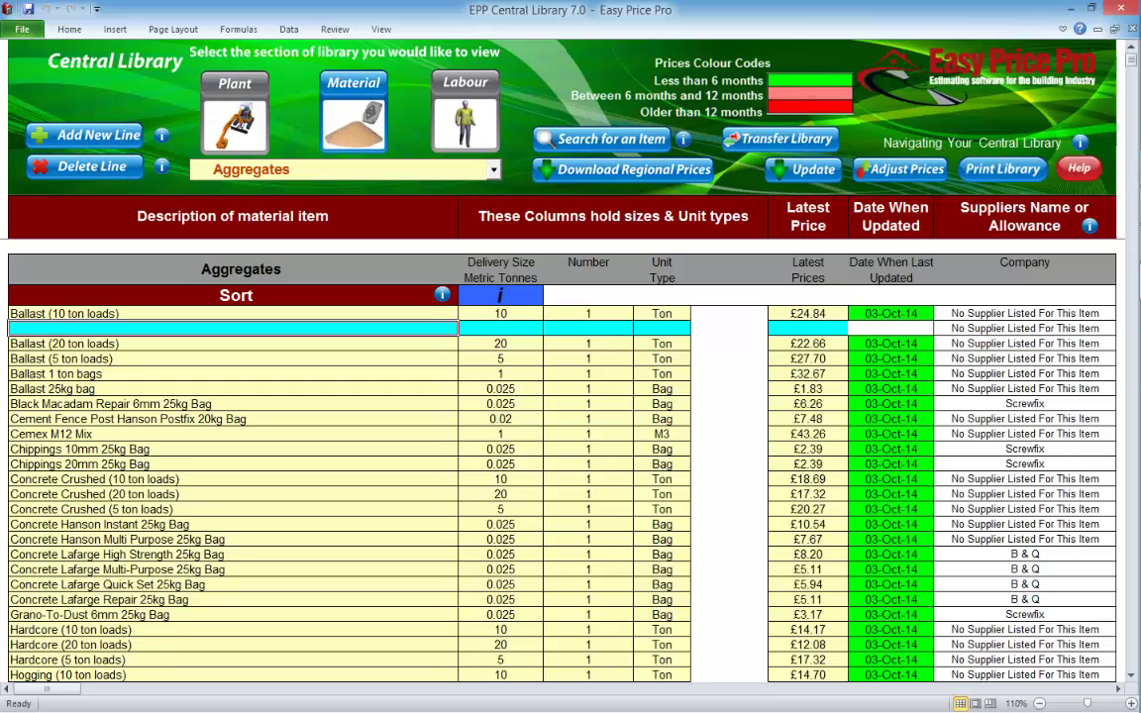
click(561, 412)
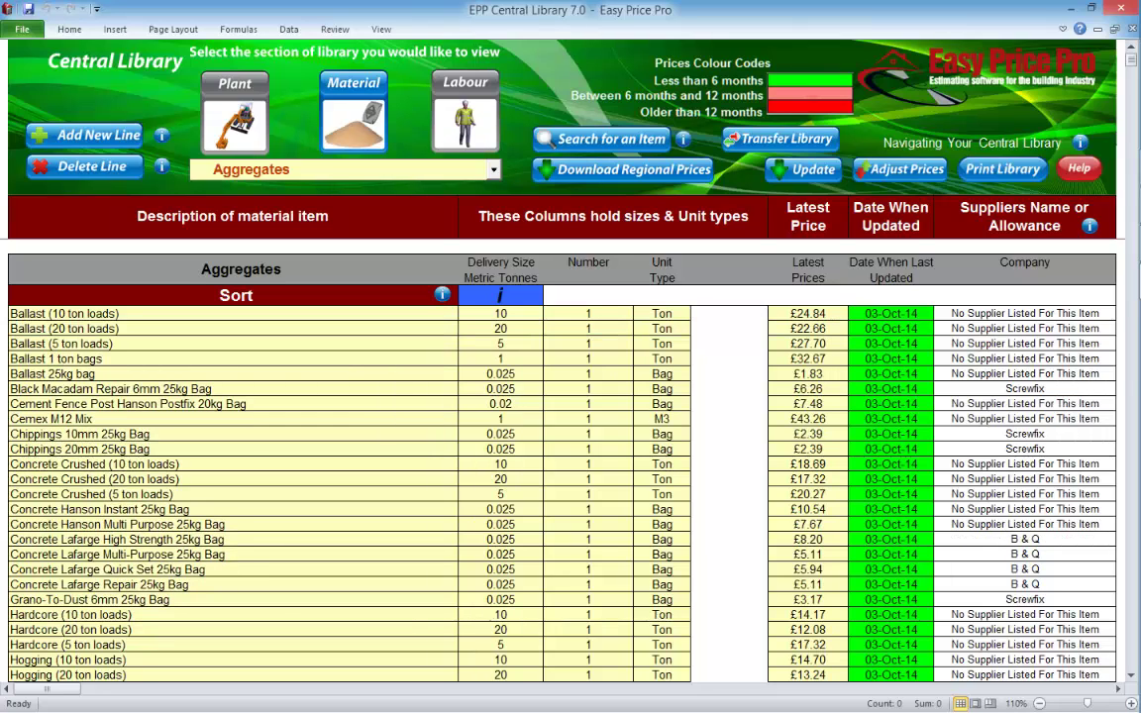
Save the Central Library and close it
click(28, 9)
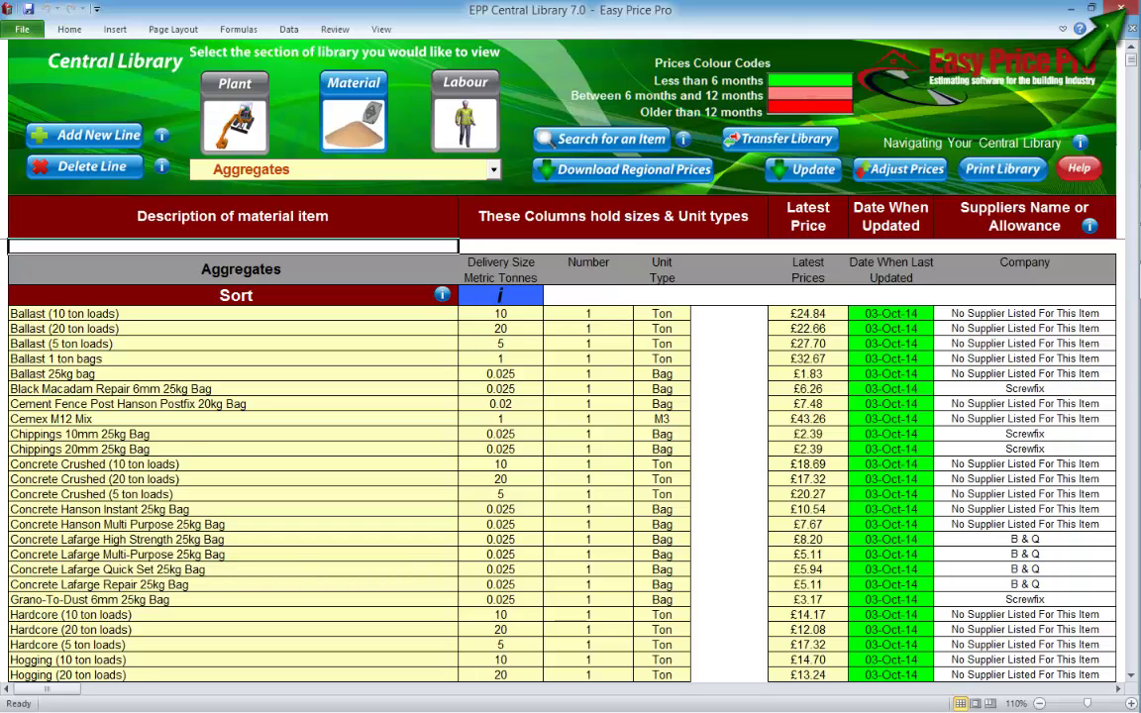
click(1121, 7)
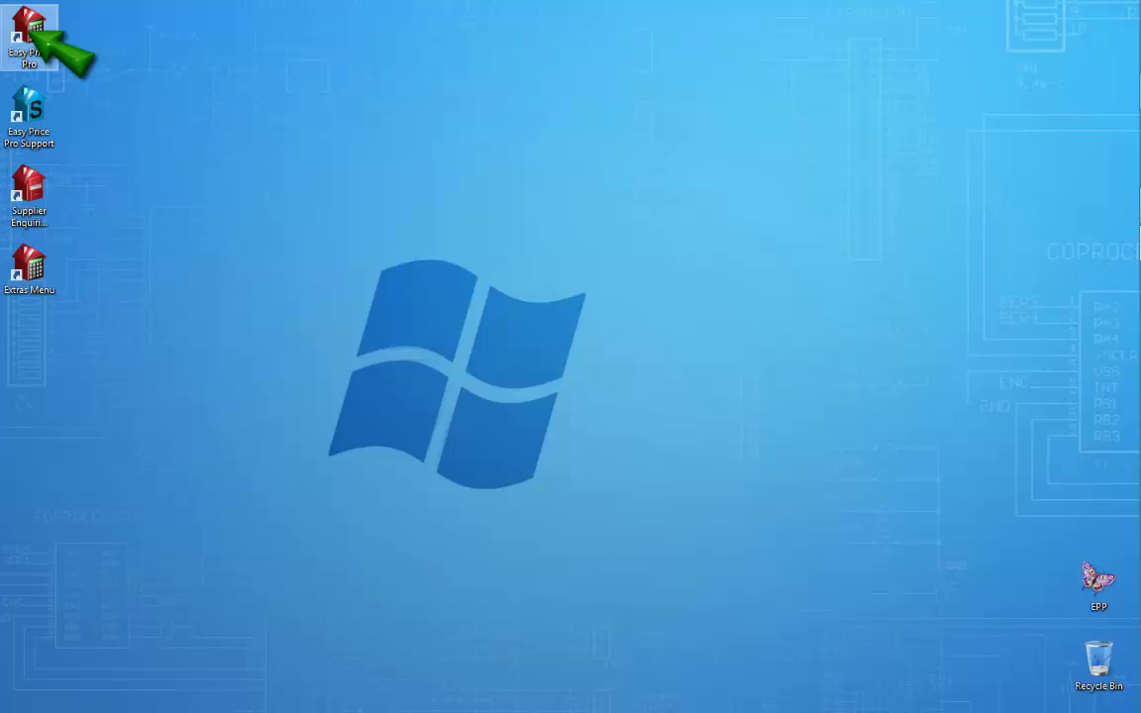
Launch Easy Price Pro and open the Total Build master file for editing
double_click(31, 30)
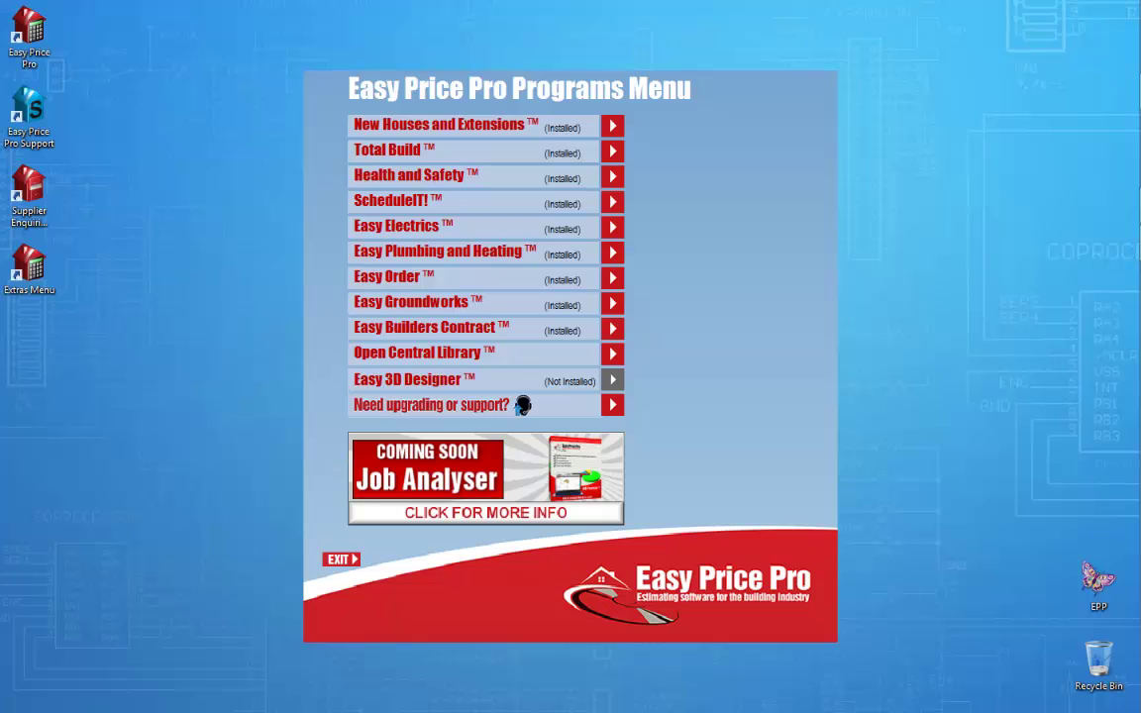
click(612, 151)
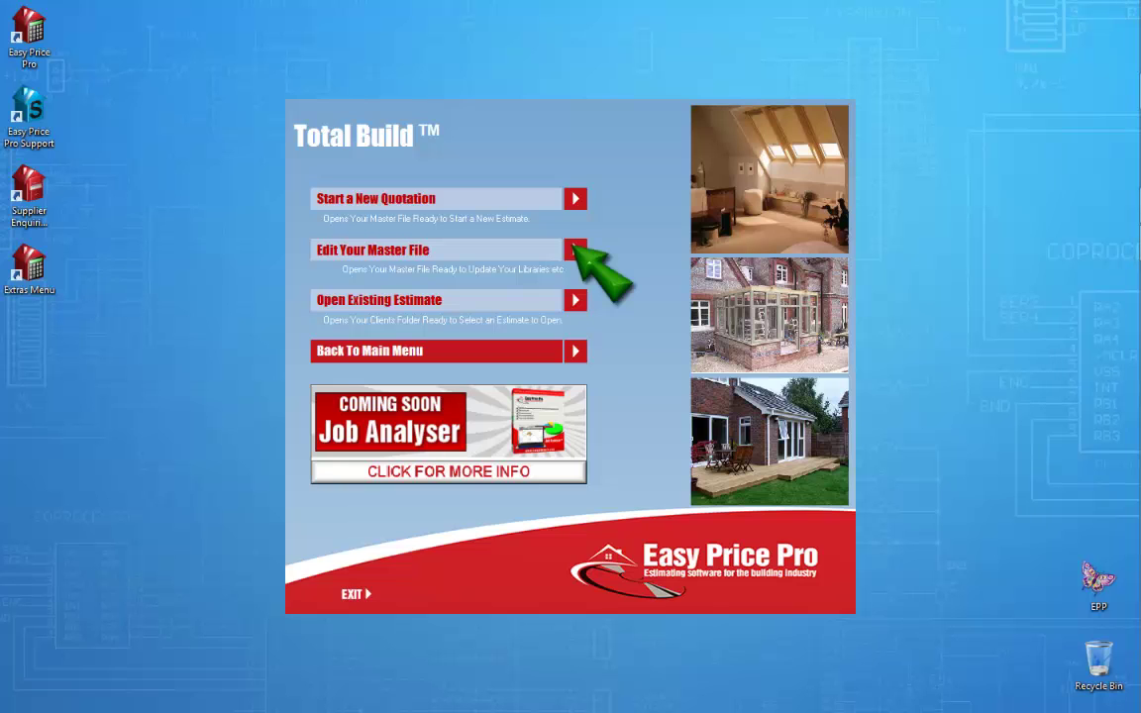
click(576, 249)
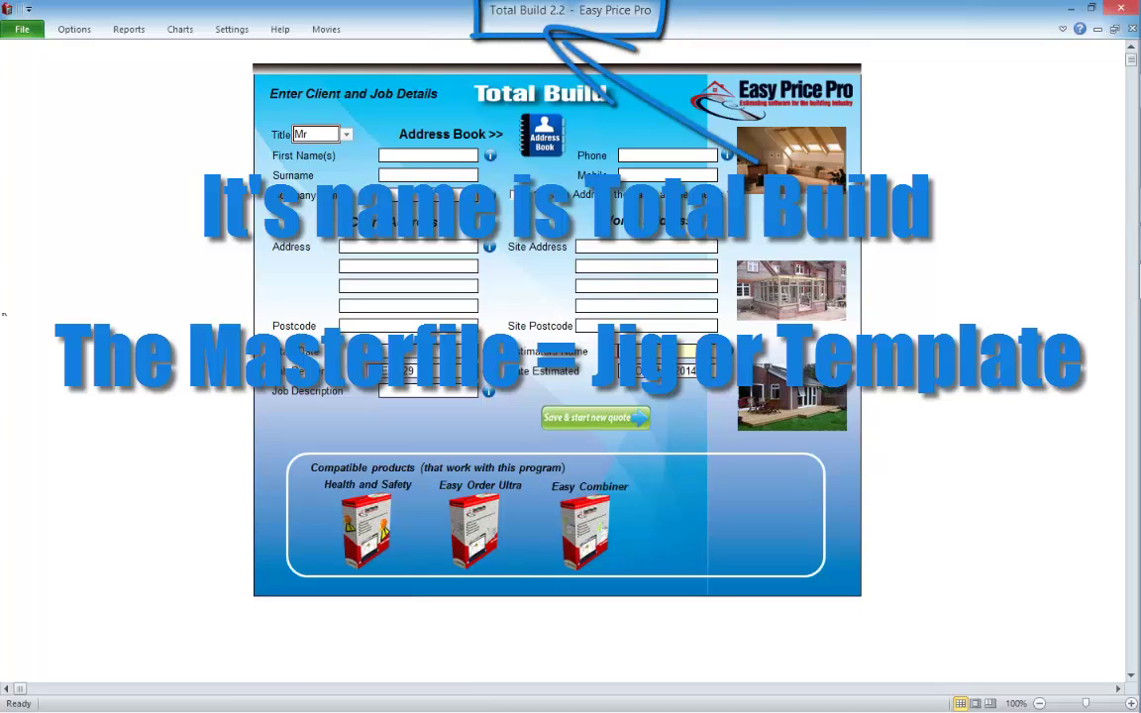
Fill in the client's details and a start date of 26 October 2014, and start the new quote with Option 1, Go to Pricing Sheet
click(428, 156)
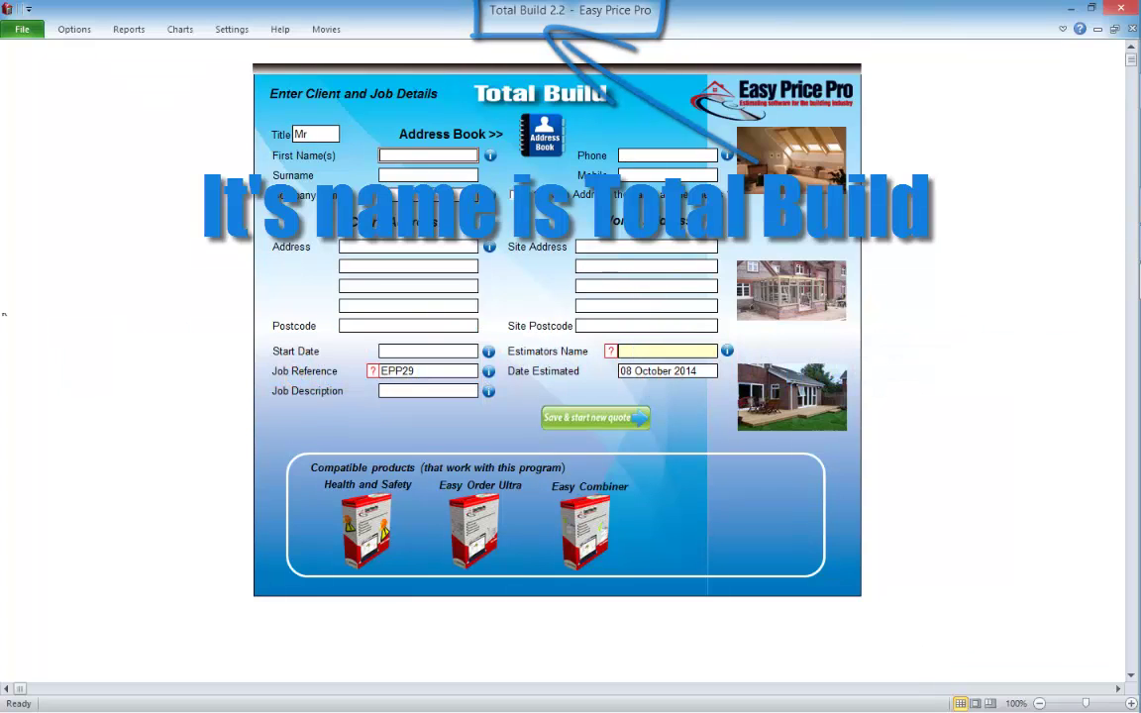
text(Client)
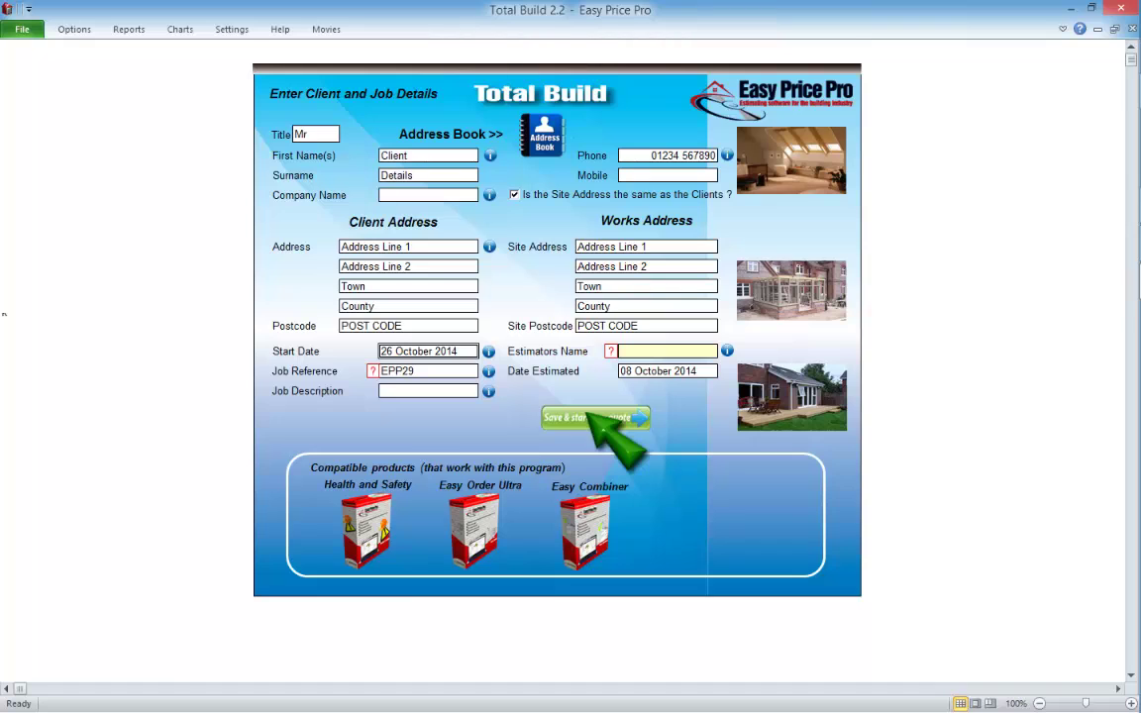
click(587, 416)
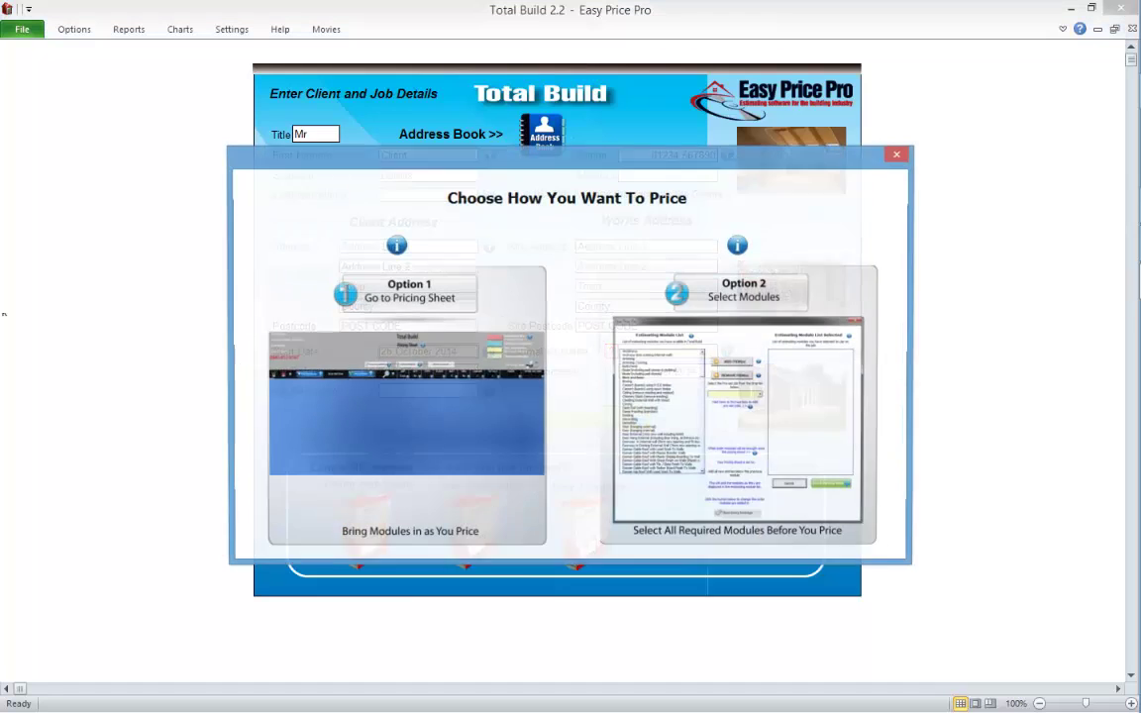
click(401, 294)
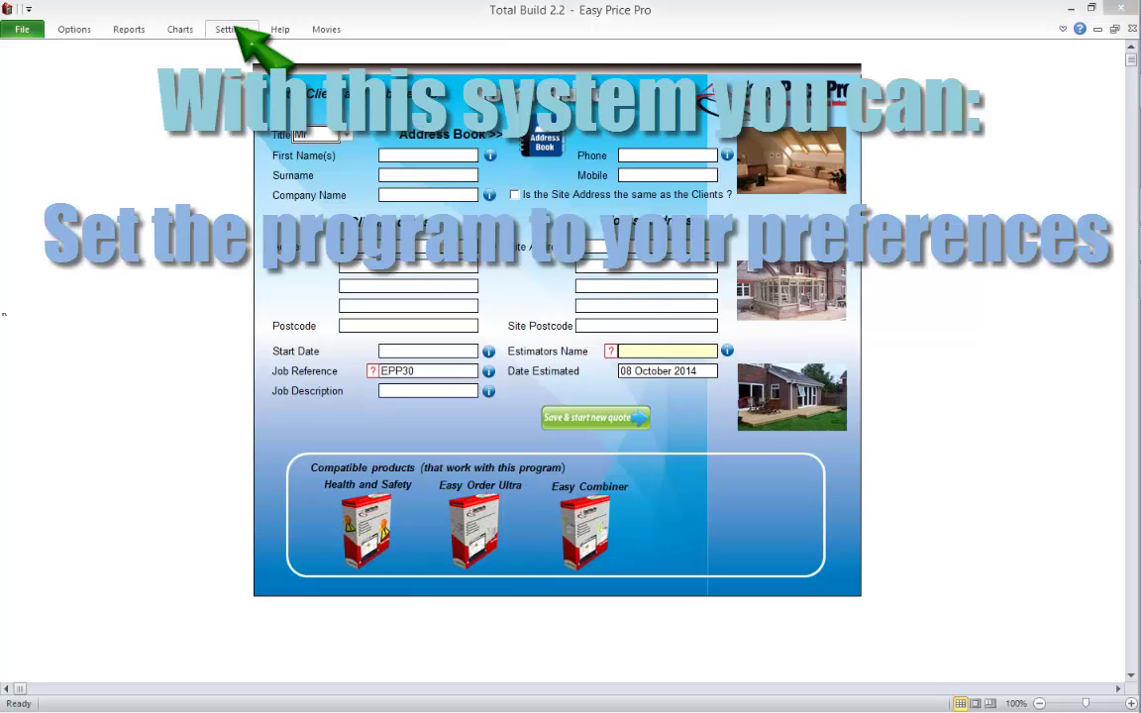
View the Module Library from the blank Total Build job form twice, returning to the Job Details each time
click(222, 29)
click(195, 58)
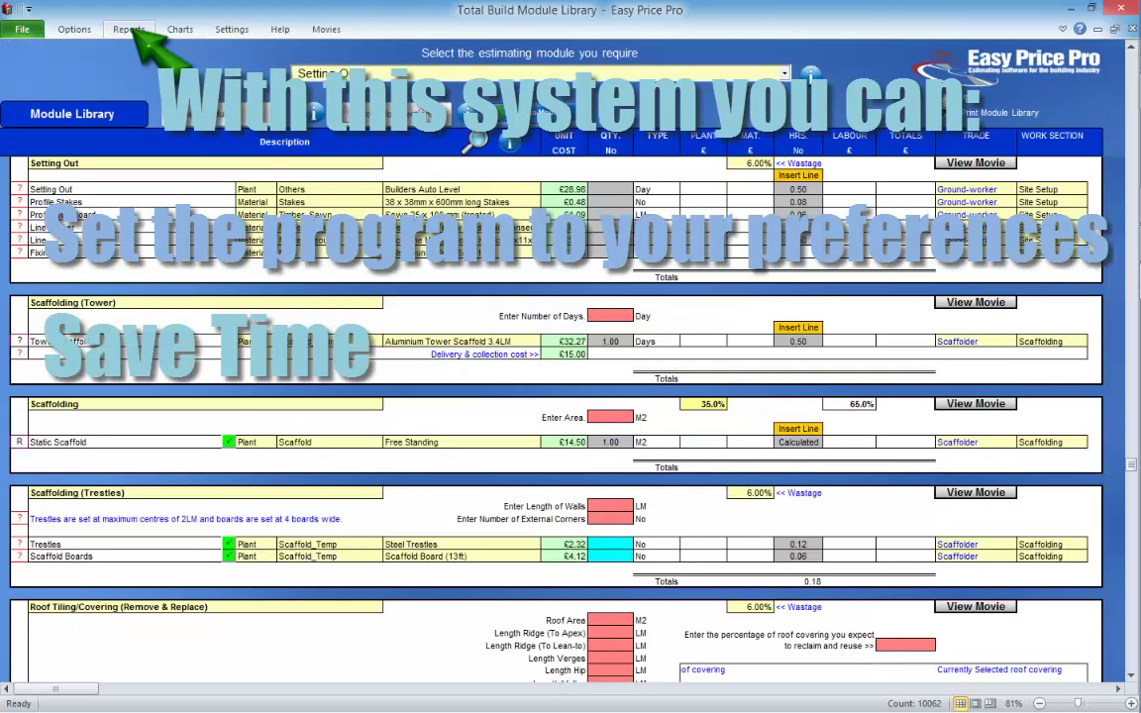
click(129, 30)
click(20, 66)
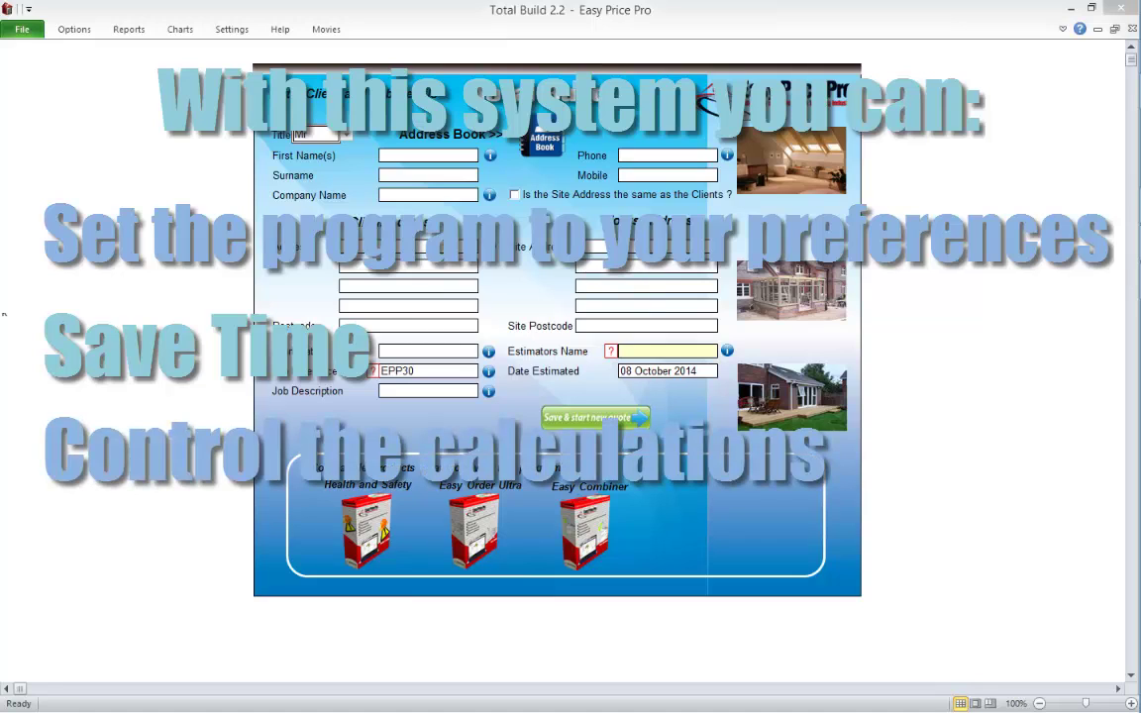
click(232, 29)
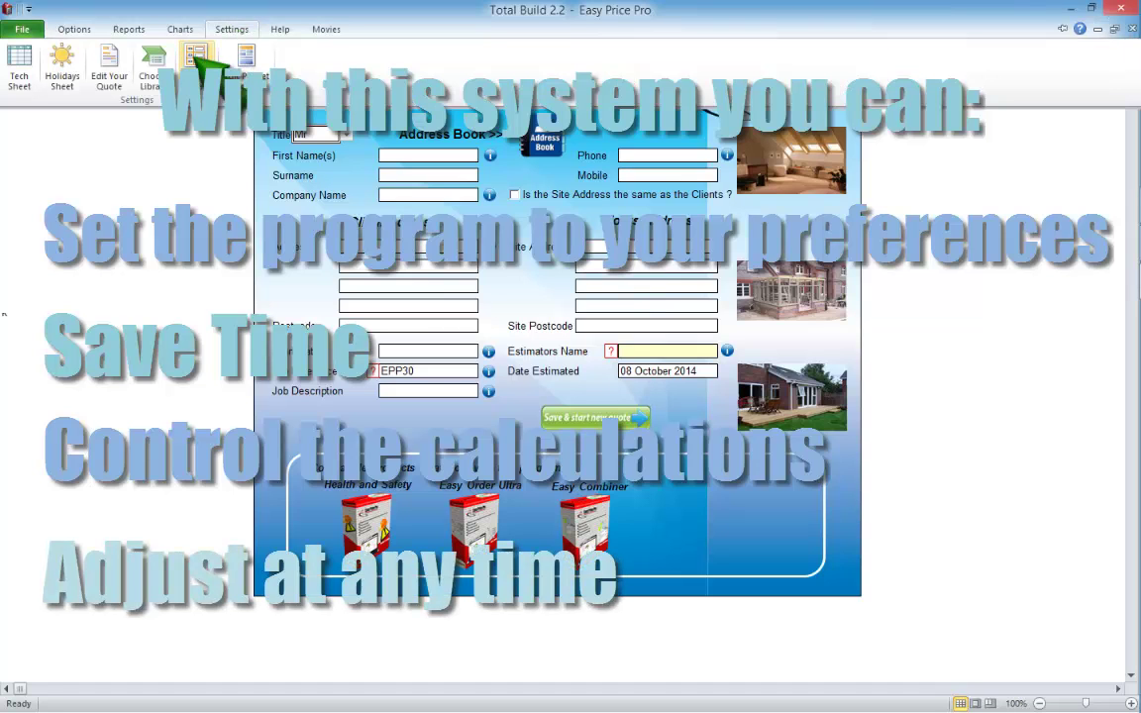
click(197, 58)
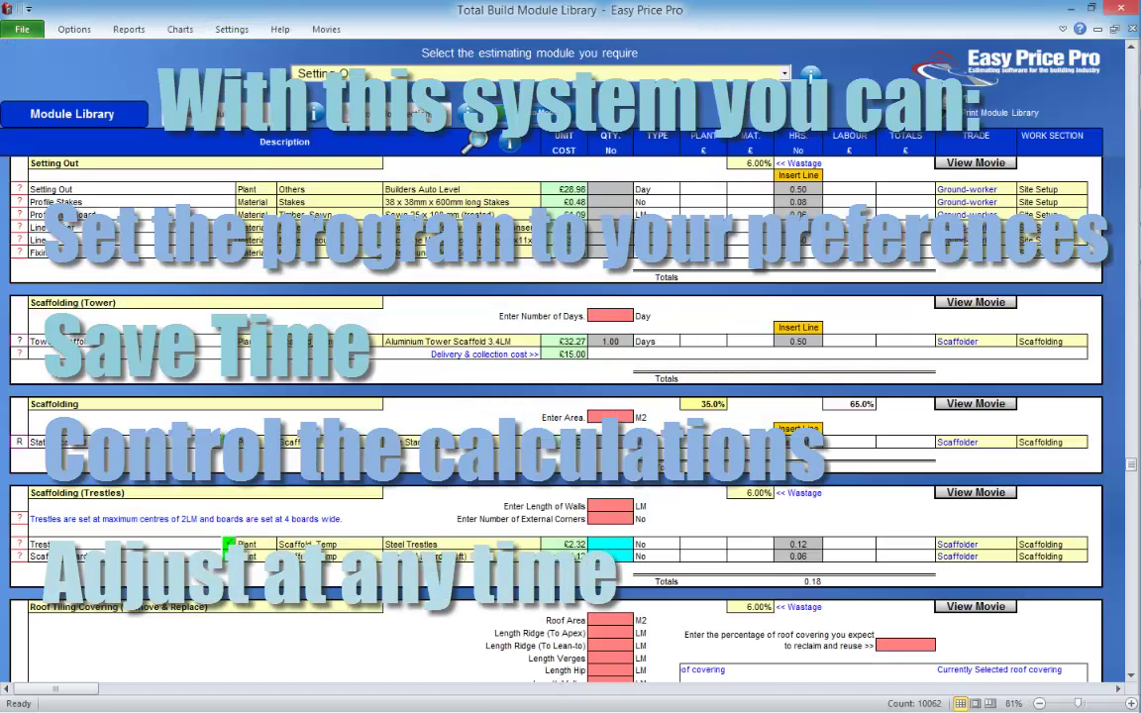
click(129, 28)
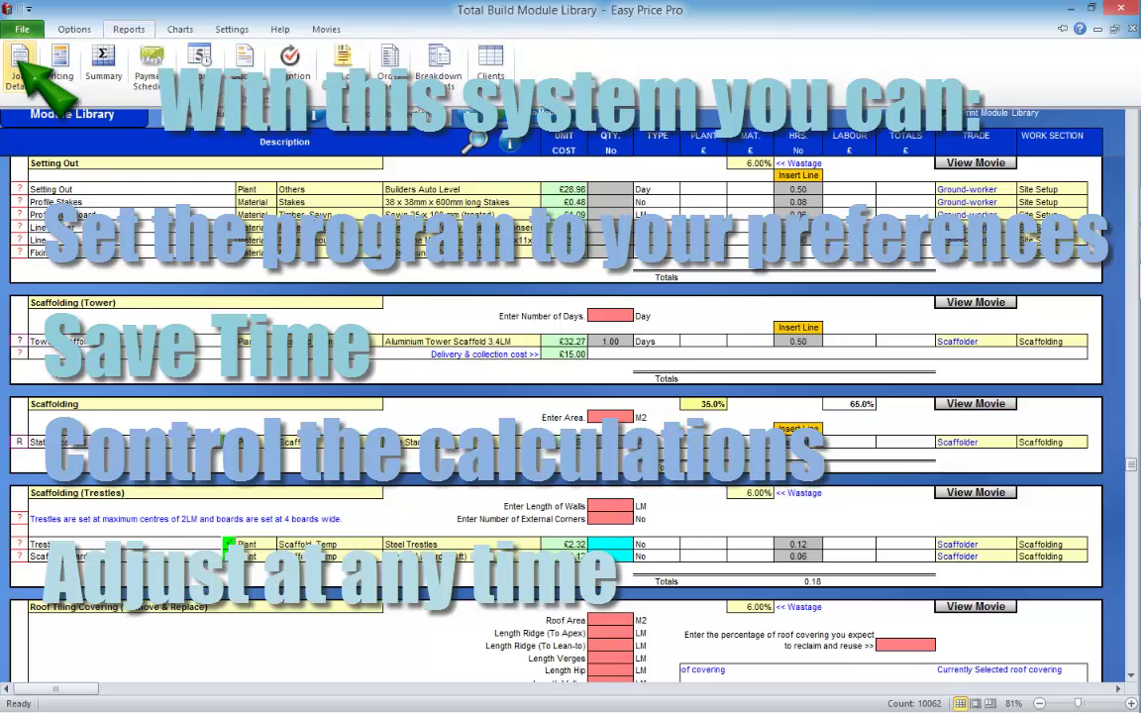
click(19, 62)
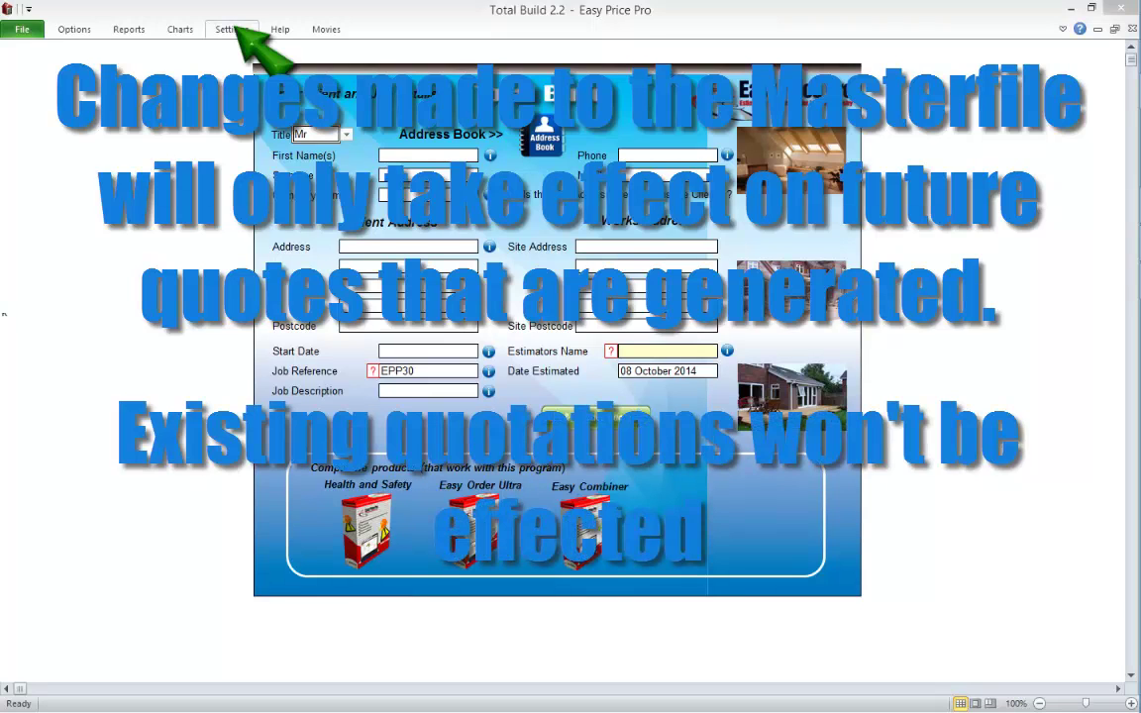
View the Total Build Module Library from the blank job form, and return to the Job Details
click(231, 29)
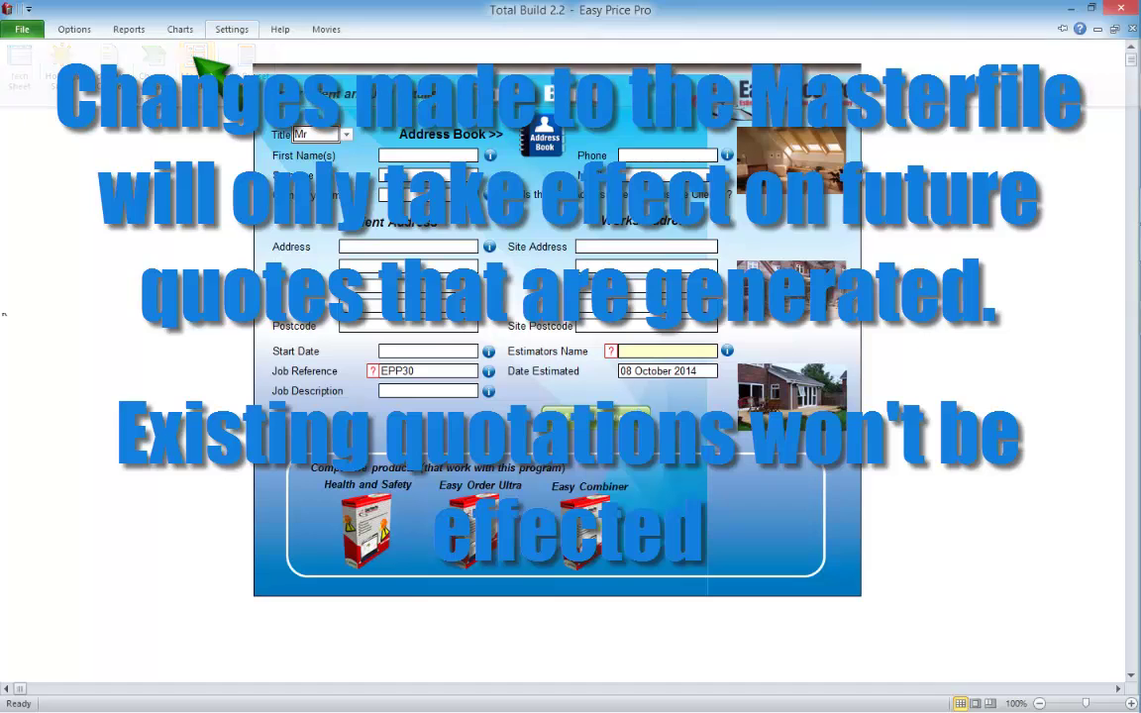
click(203, 64)
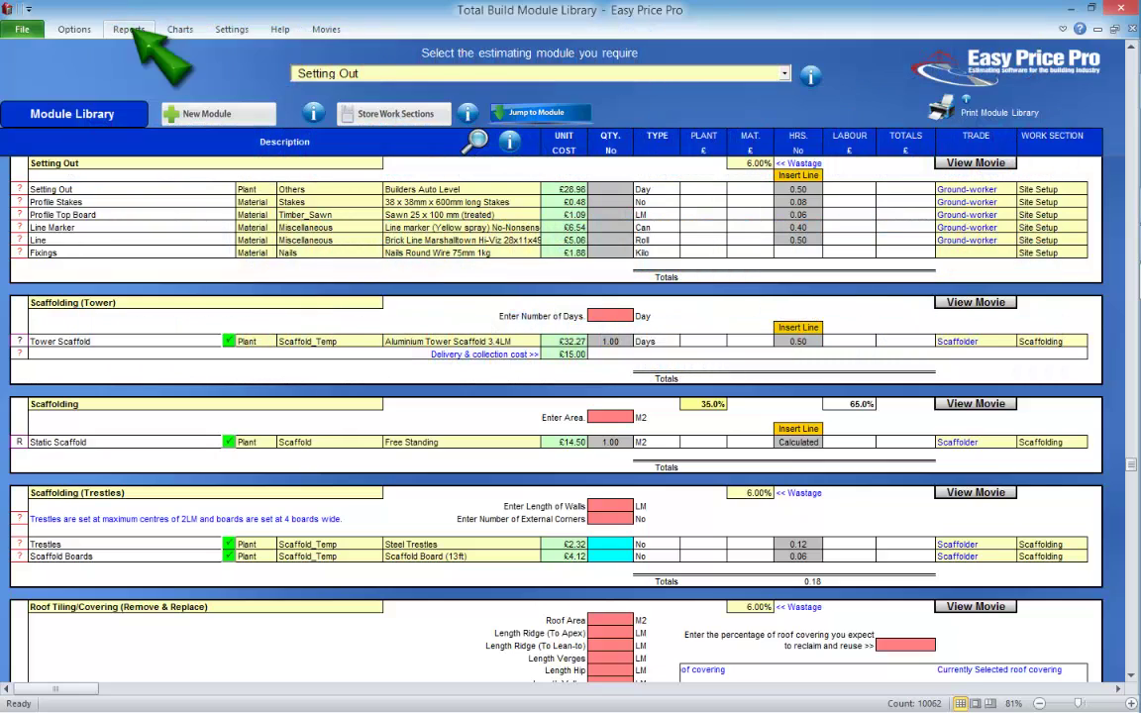
click(129, 29)
click(20, 62)
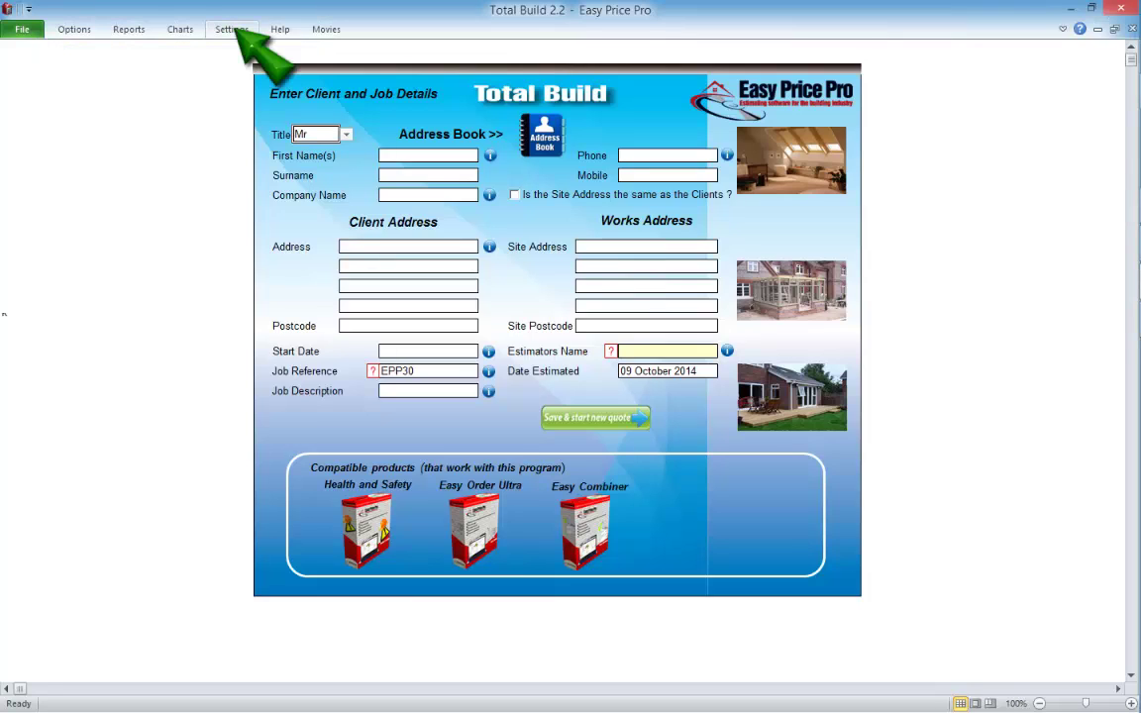
Open EPP Central Library 7.0 through the library choice, from the Central Library folder inside Easy Price Pro on Local Disk (C:)
click(231, 29)
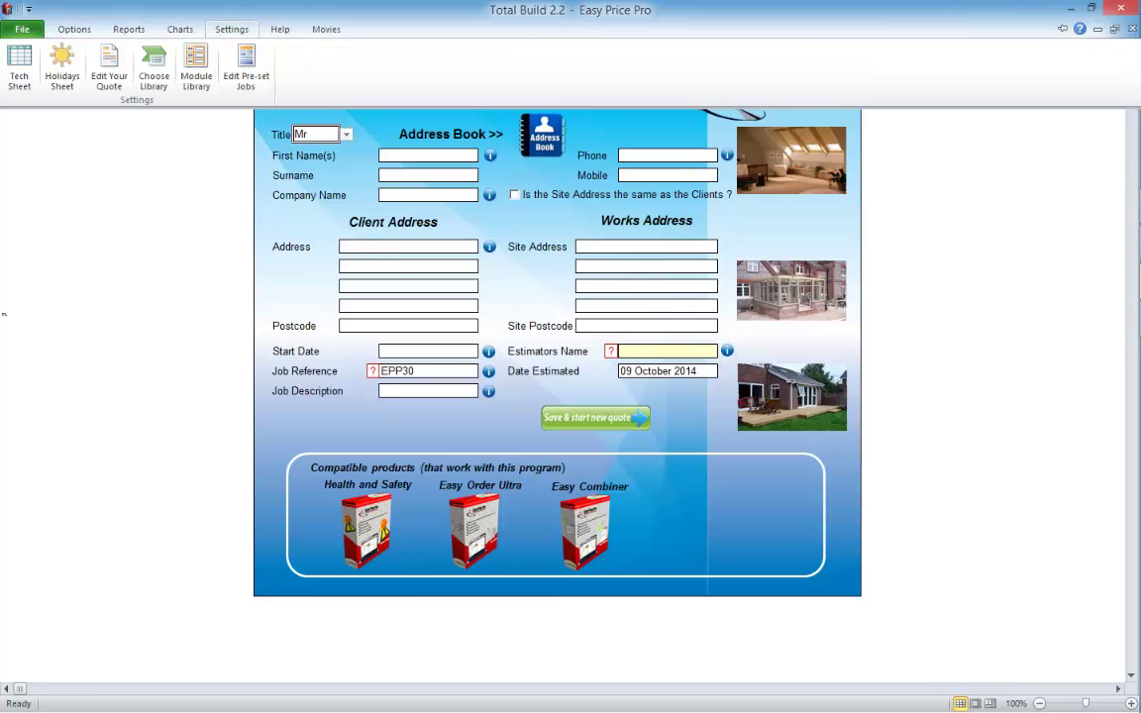
click(153, 69)
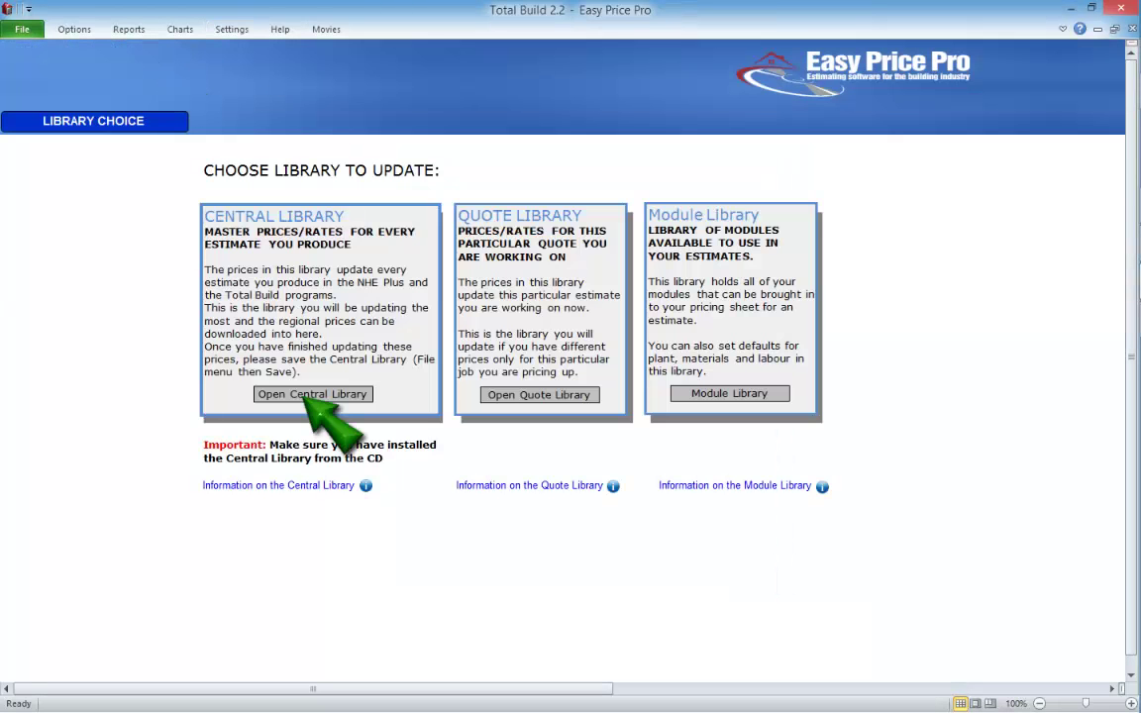
click(312, 395)
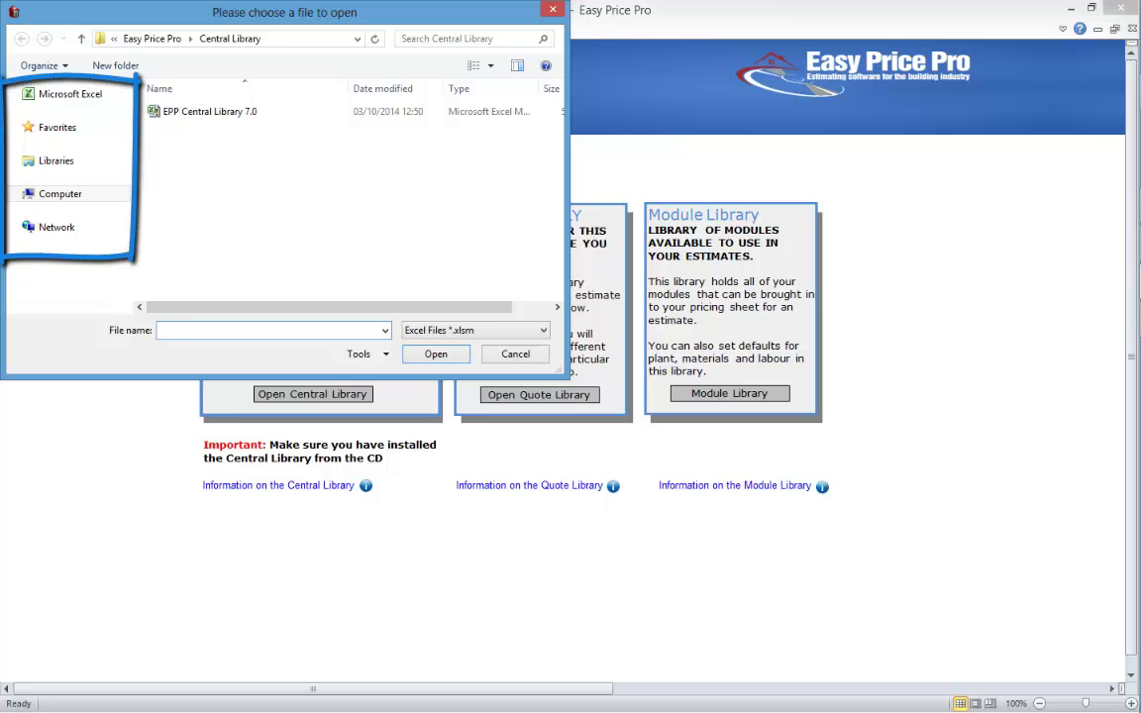
click(61, 193)
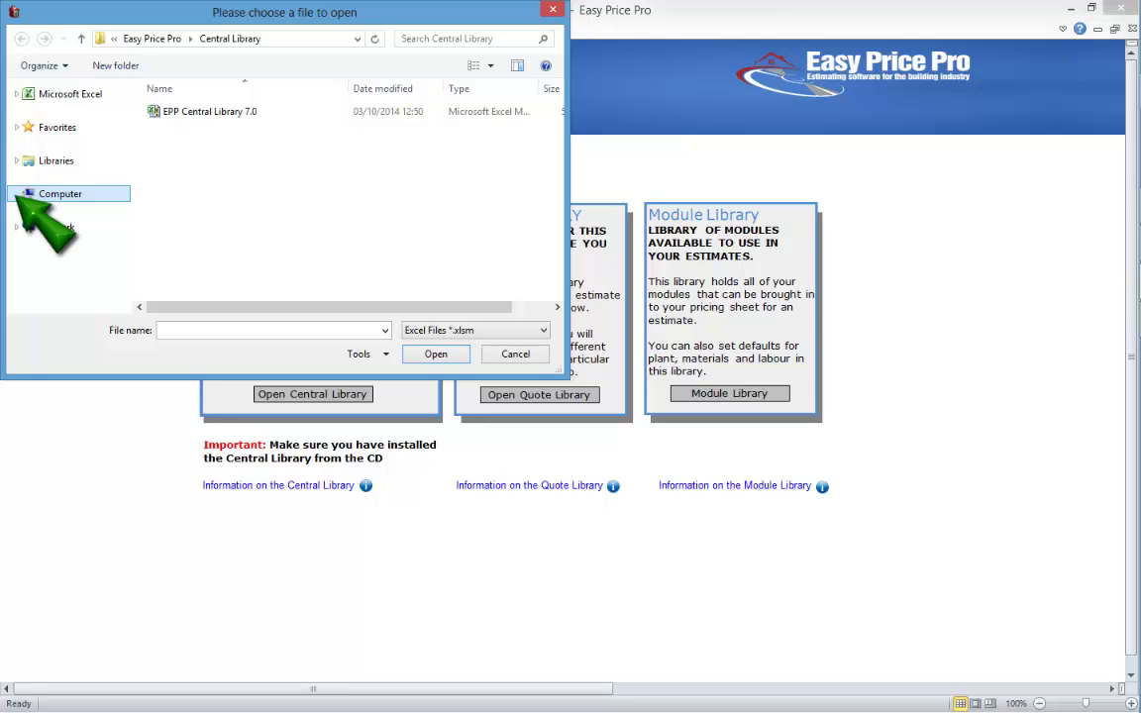
click(17, 194)
click(24, 210)
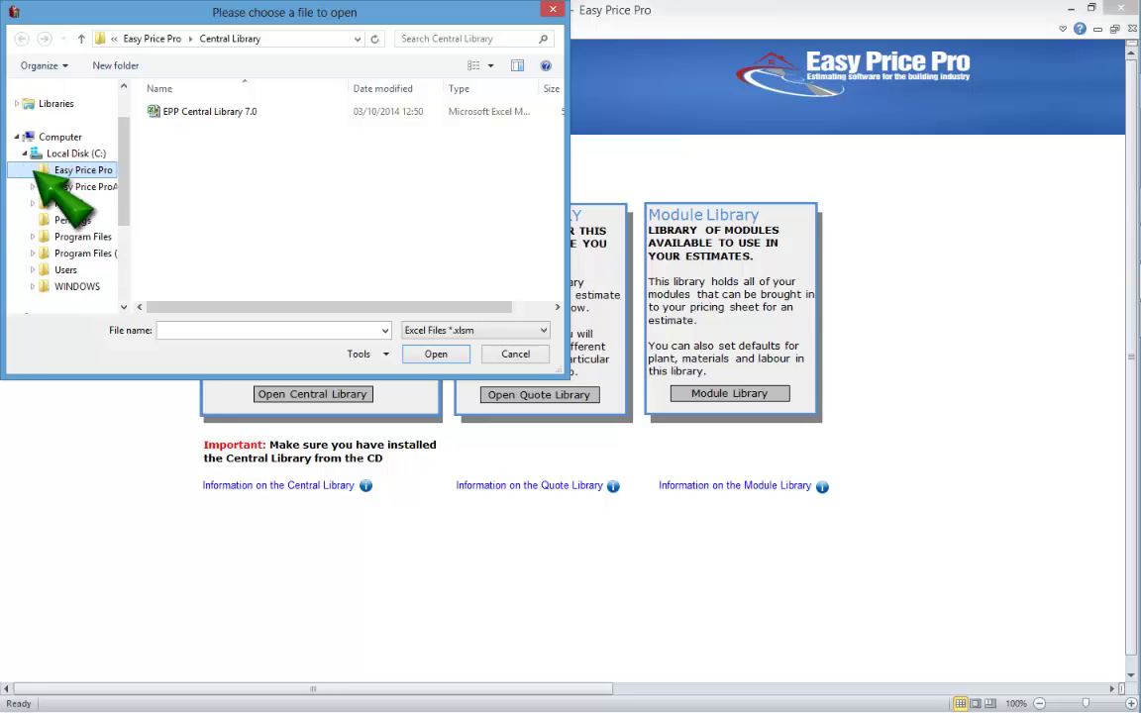
click(32, 170)
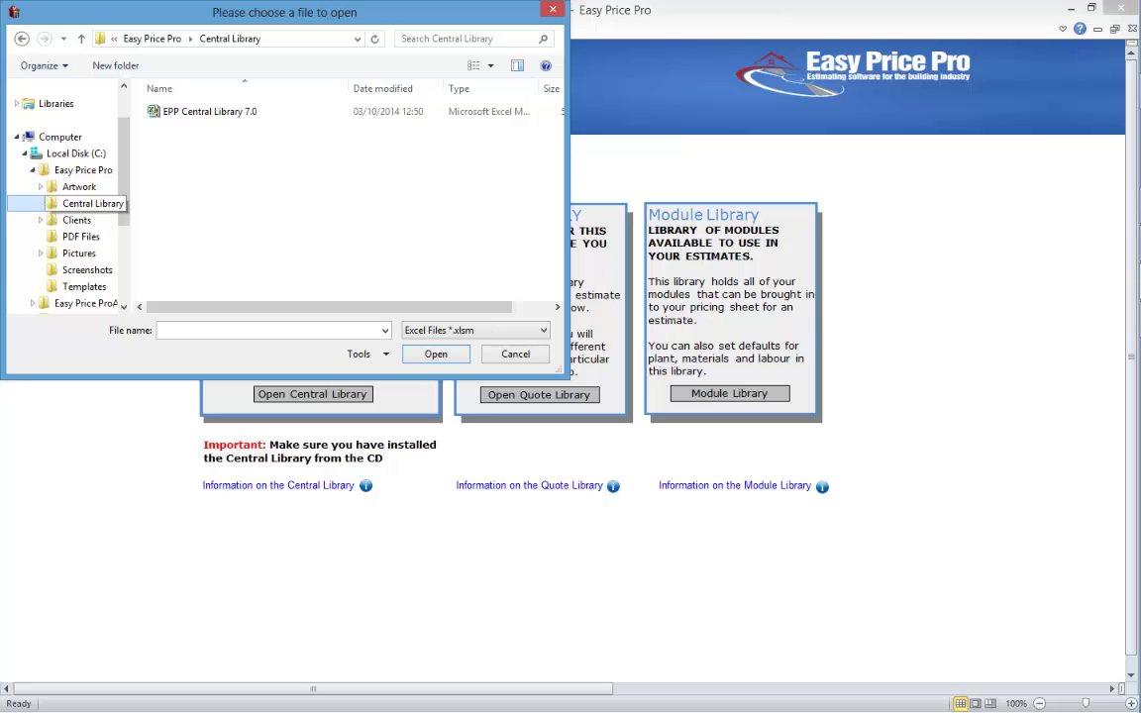
double_click(211, 112)
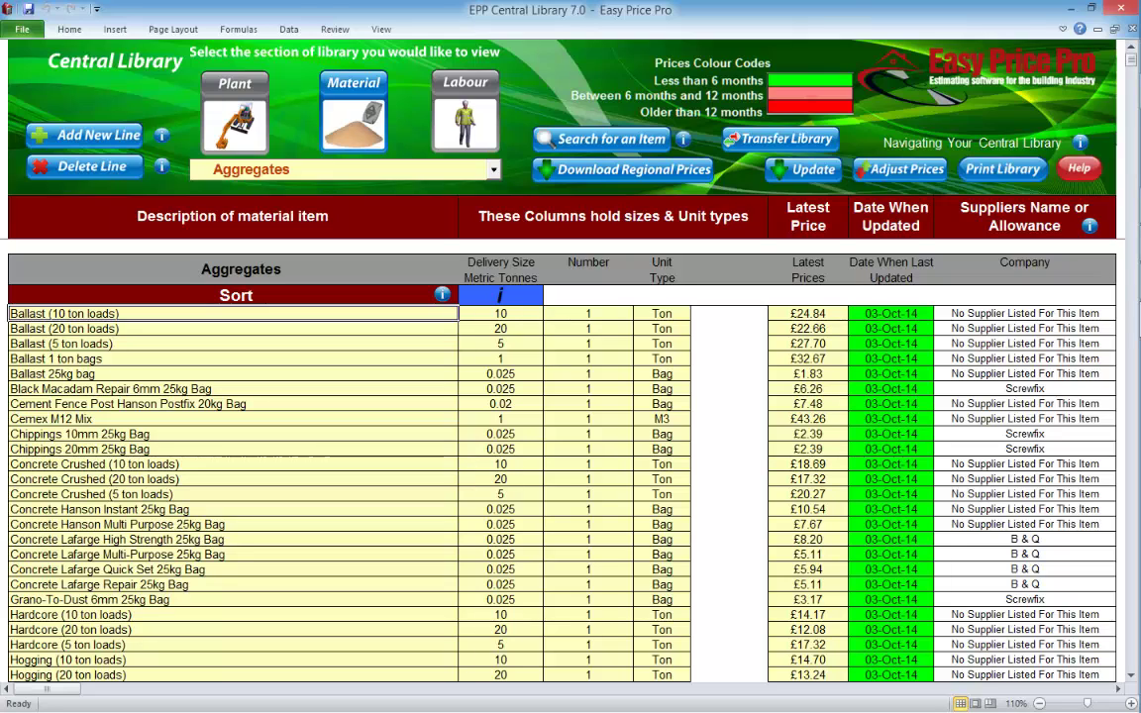
Update the prices in Total Build 2.2.xlsm from the Central Library, and close the library without saving it
click(818, 175)
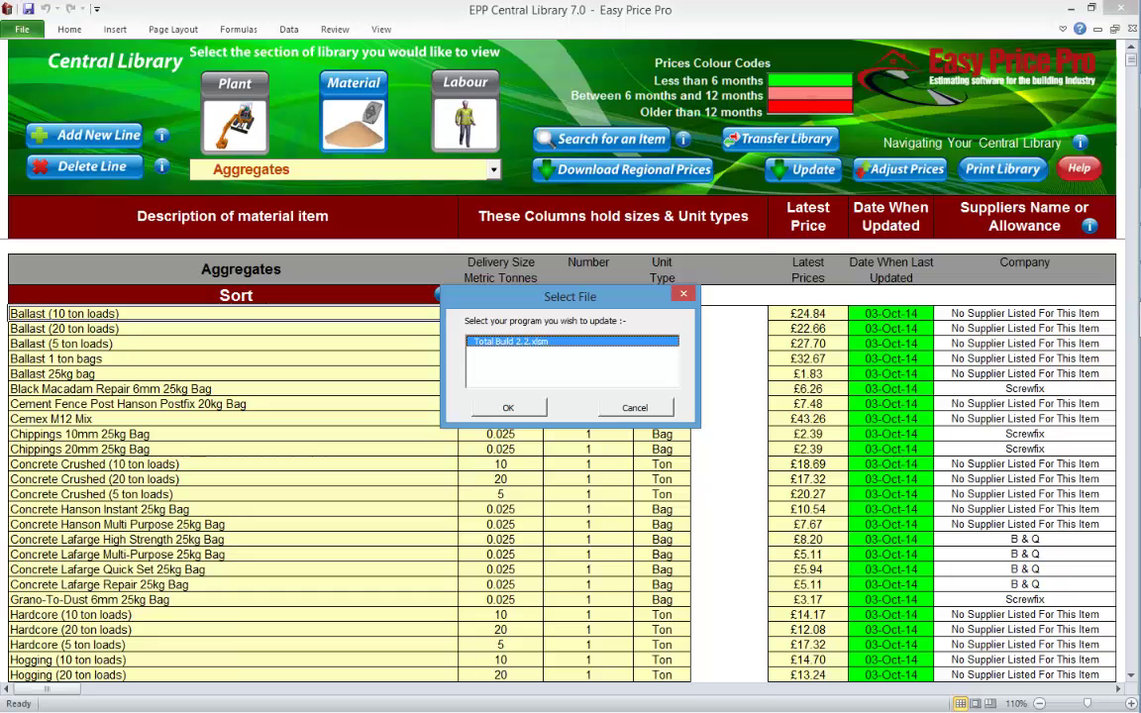
click(507, 407)
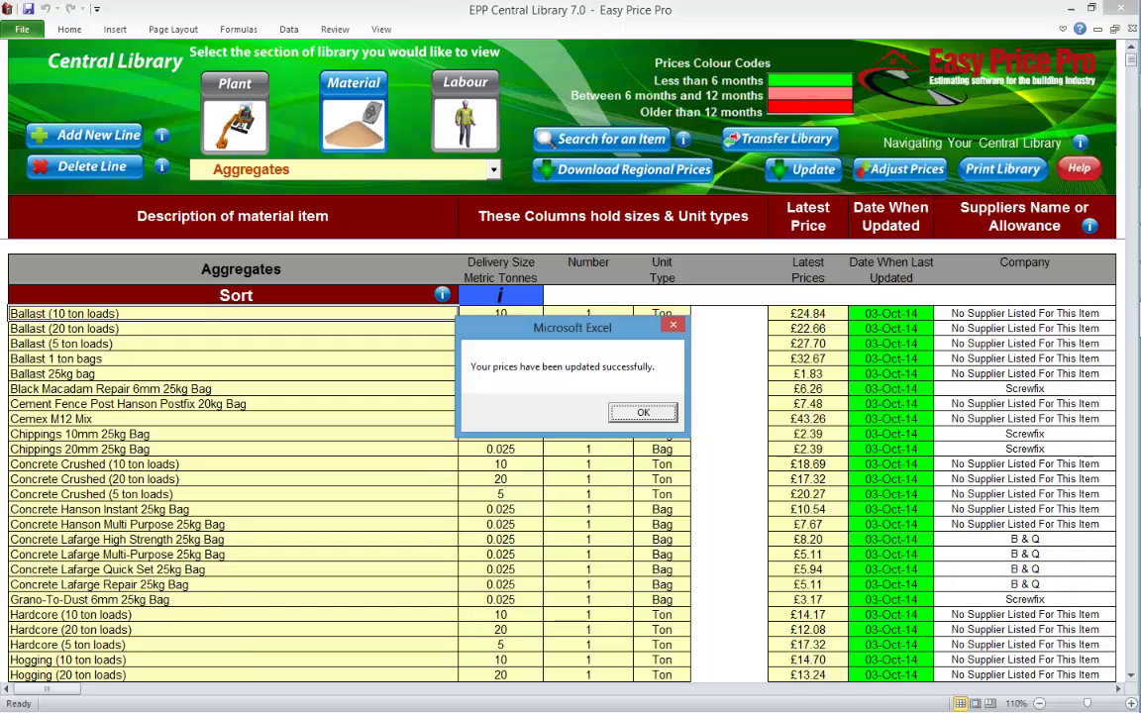
click(641, 412)
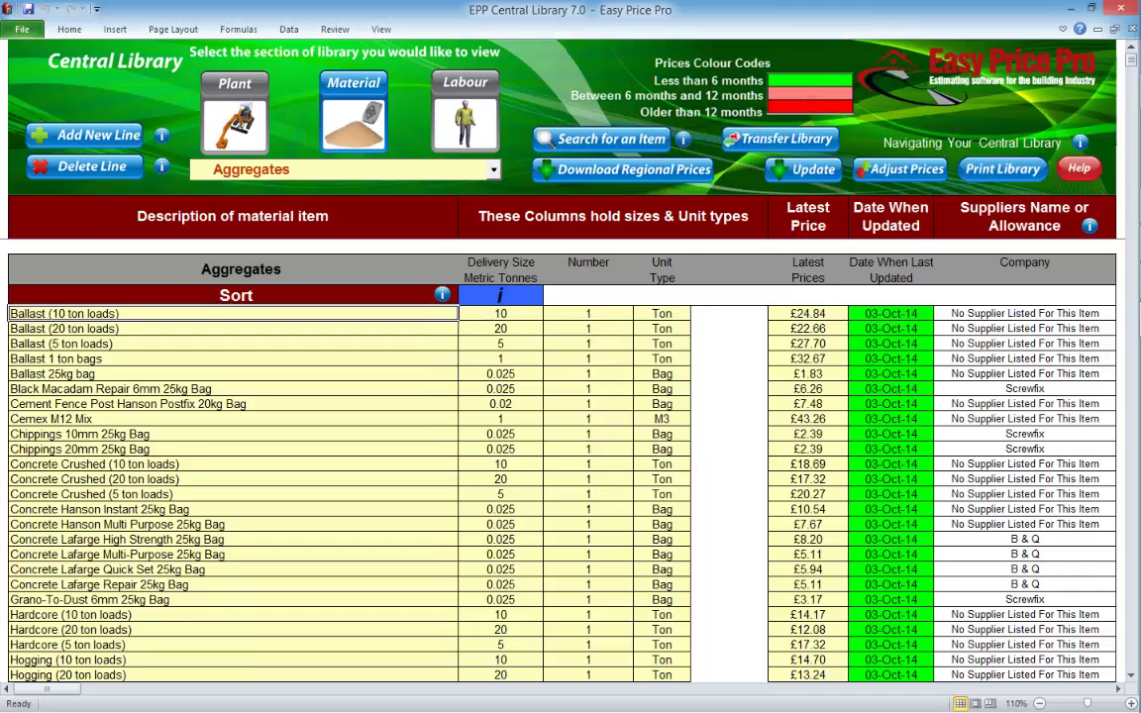
click(1131, 27)
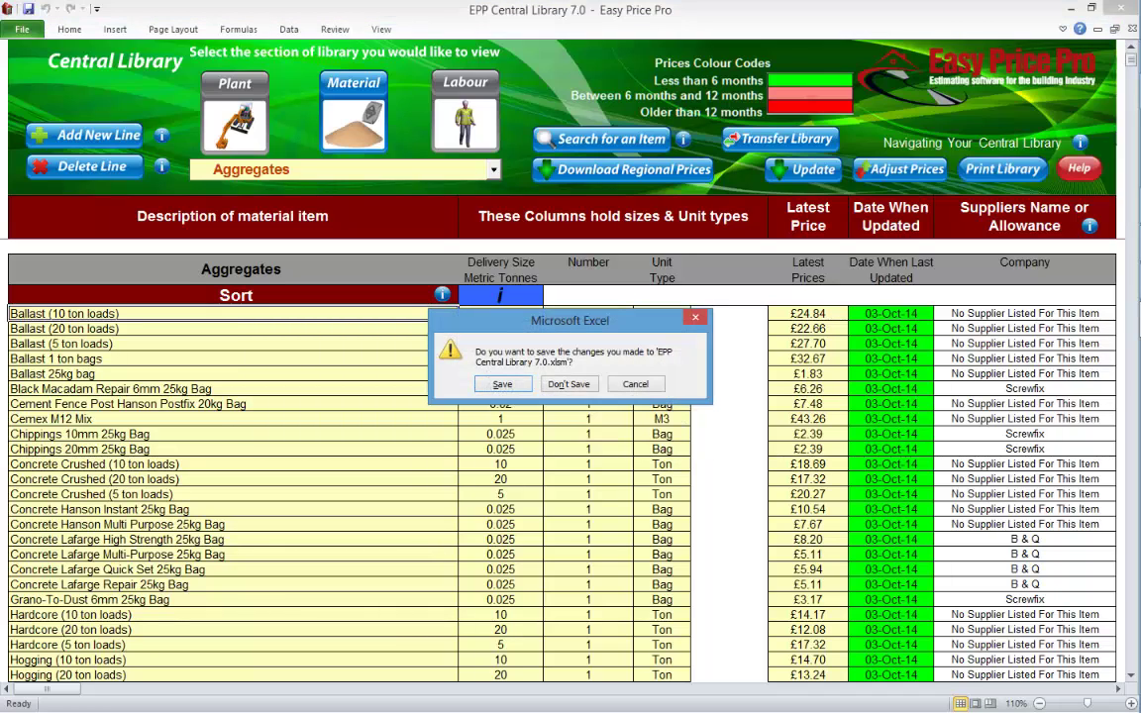
click(569, 384)
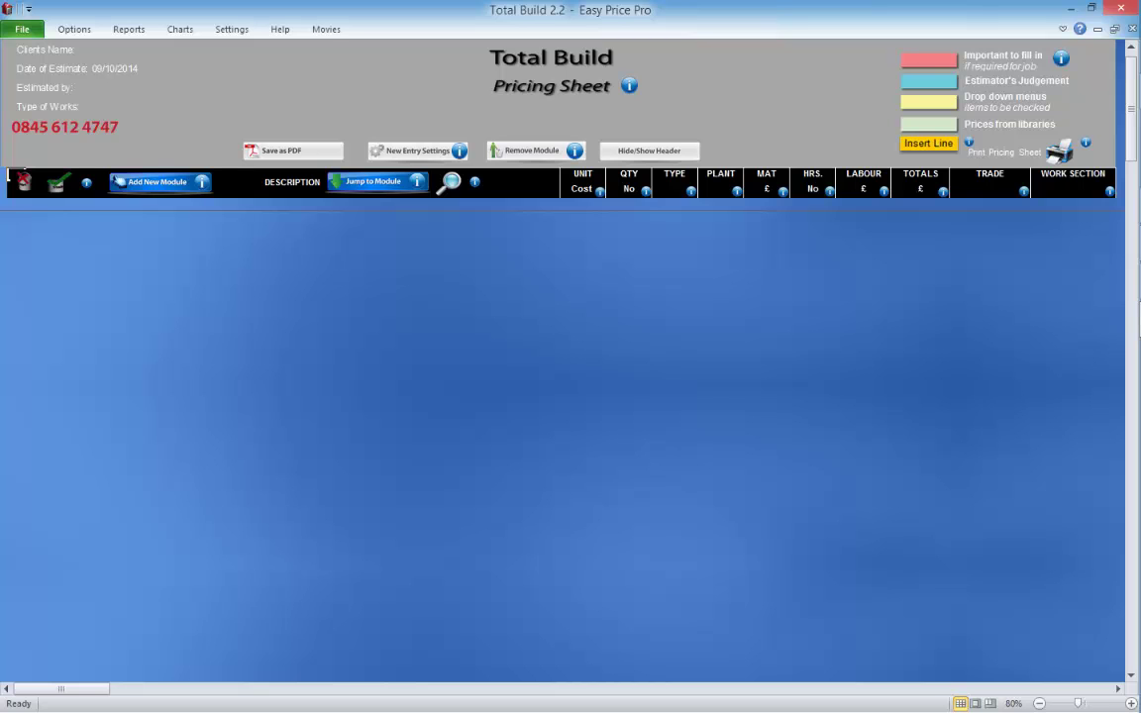
View the Module Library with the updated prices, and return to the Pricing Sheet
click(232, 29)
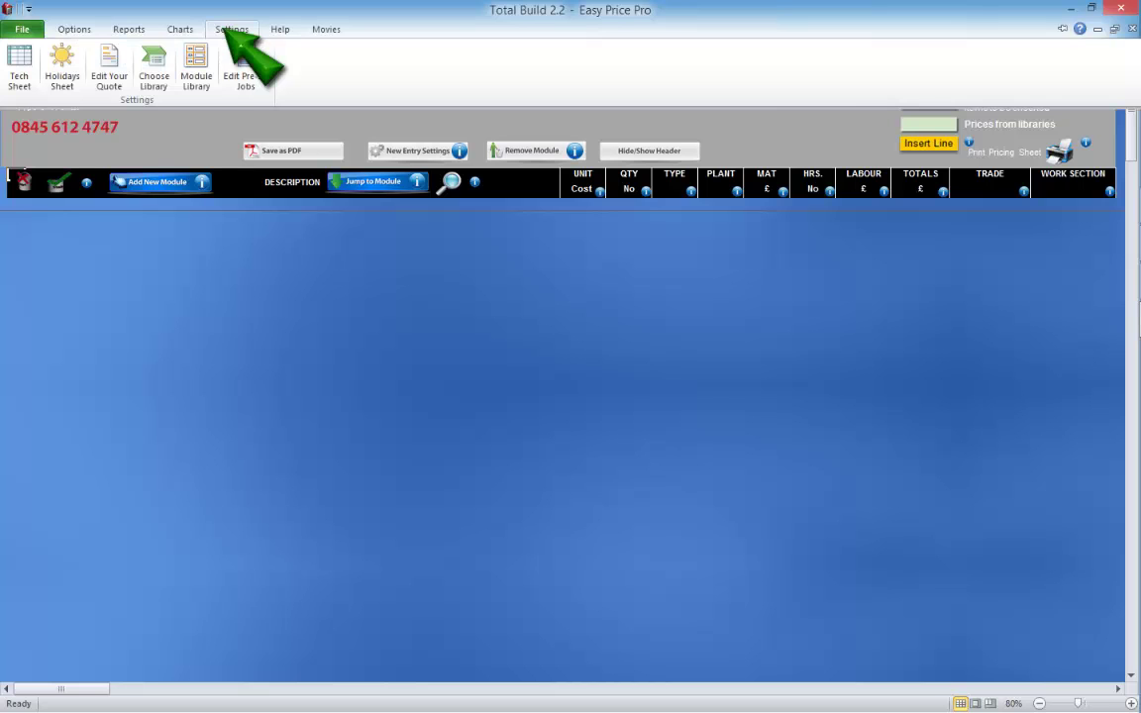
click(196, 69)
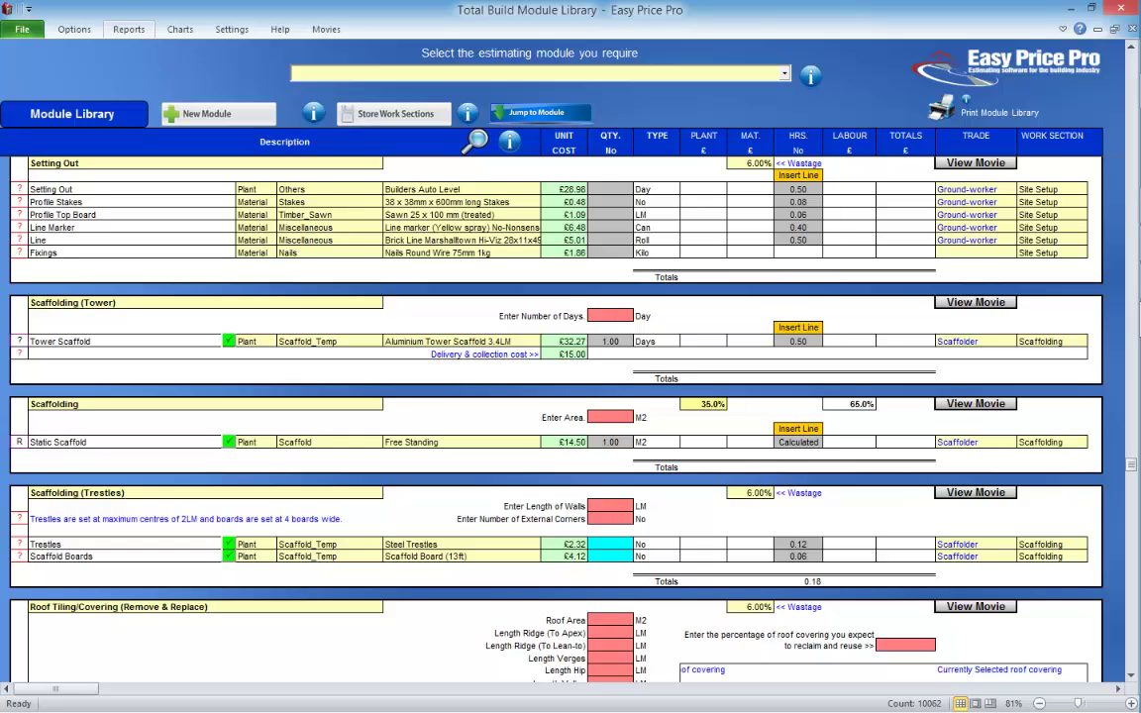
click(129, 28)
click(59, 61)
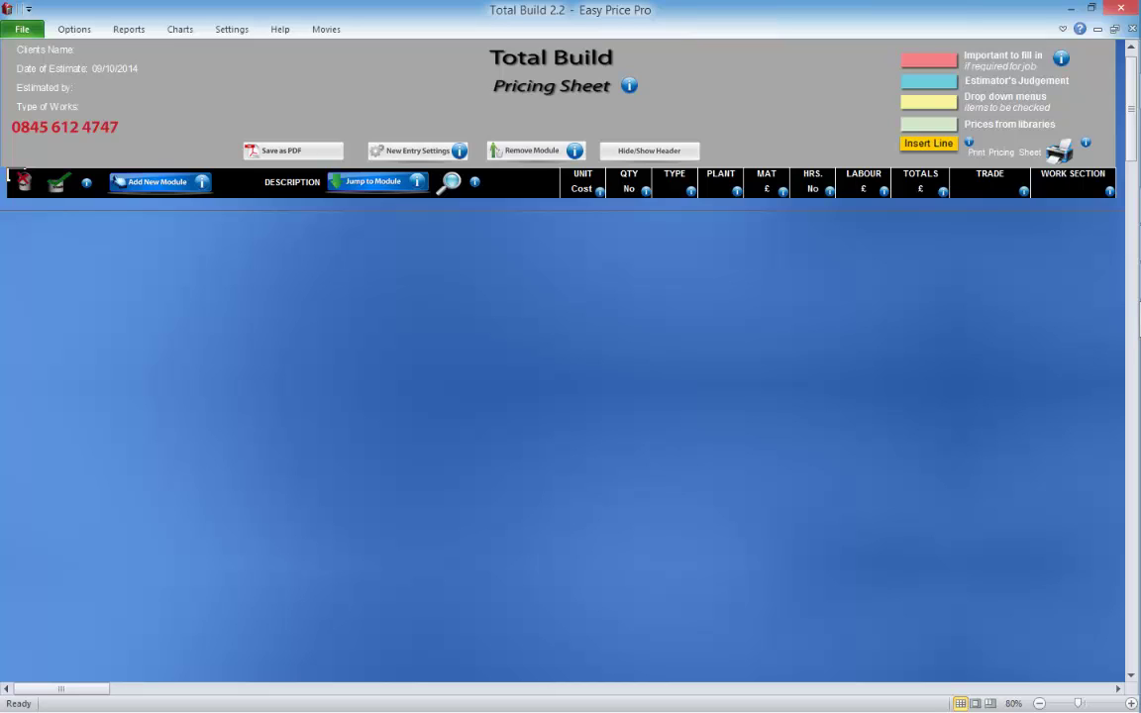
Check the Total Build pricing sheet for reselects and dismiss the result
click(281, 29)
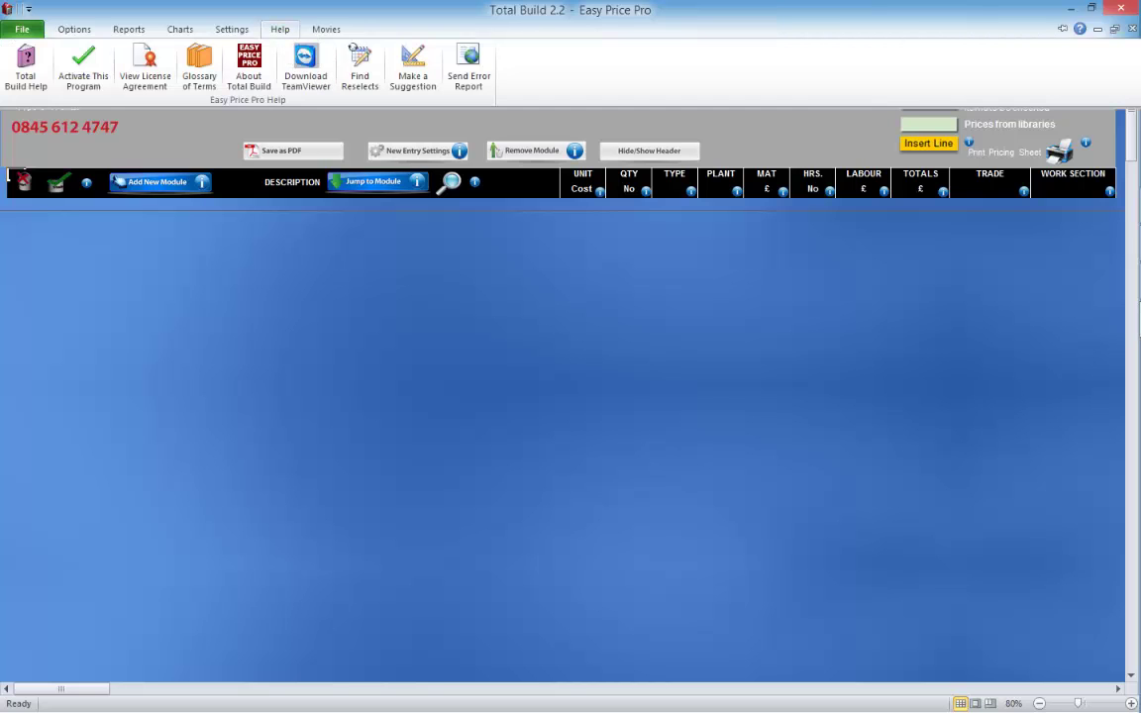
click(360, 65)
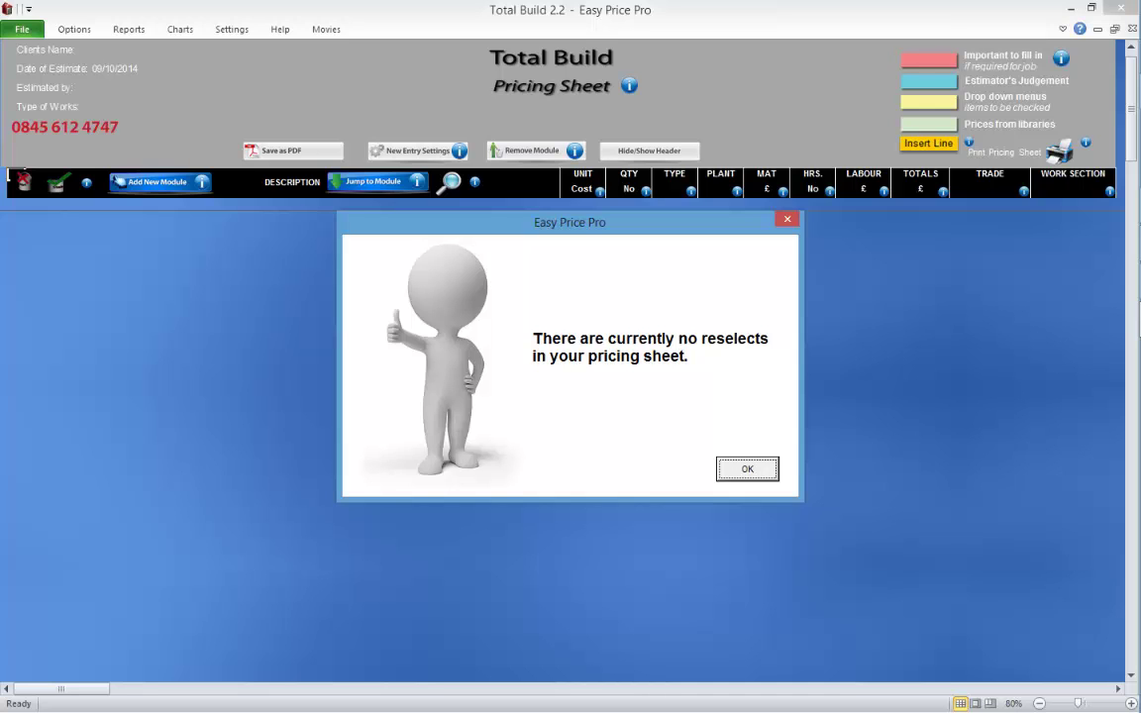
click(747, 469)
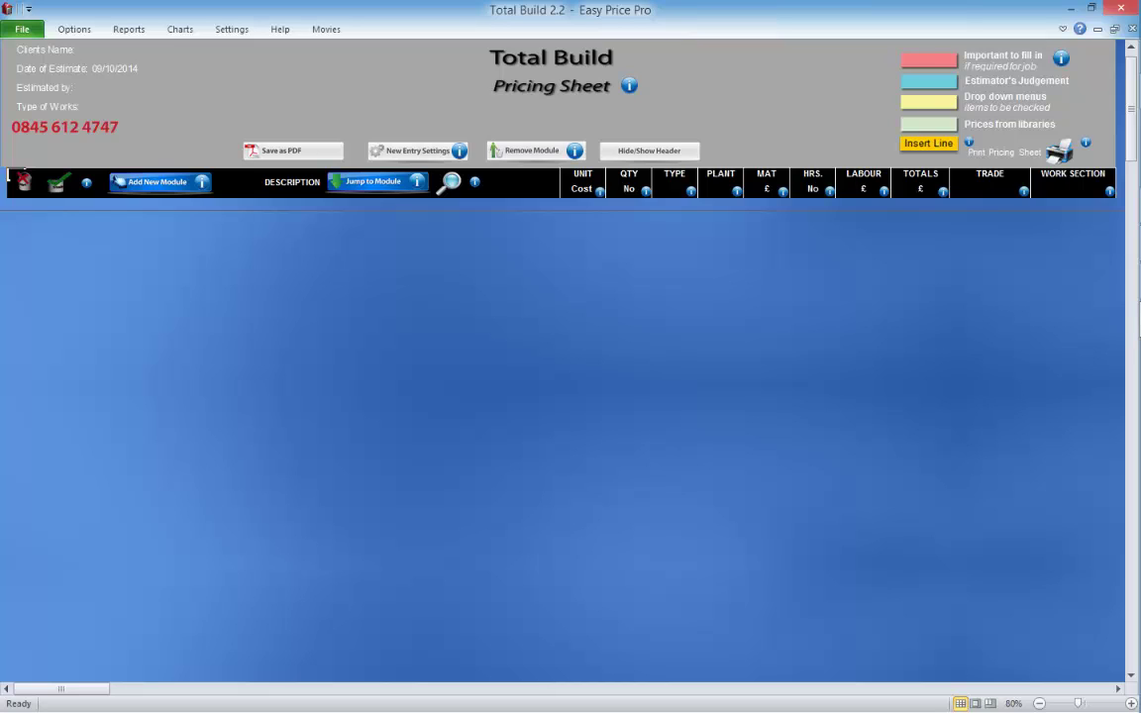
Return to the Job Details form and save the Total Build master file
click(127, 29)
click(17, 62)
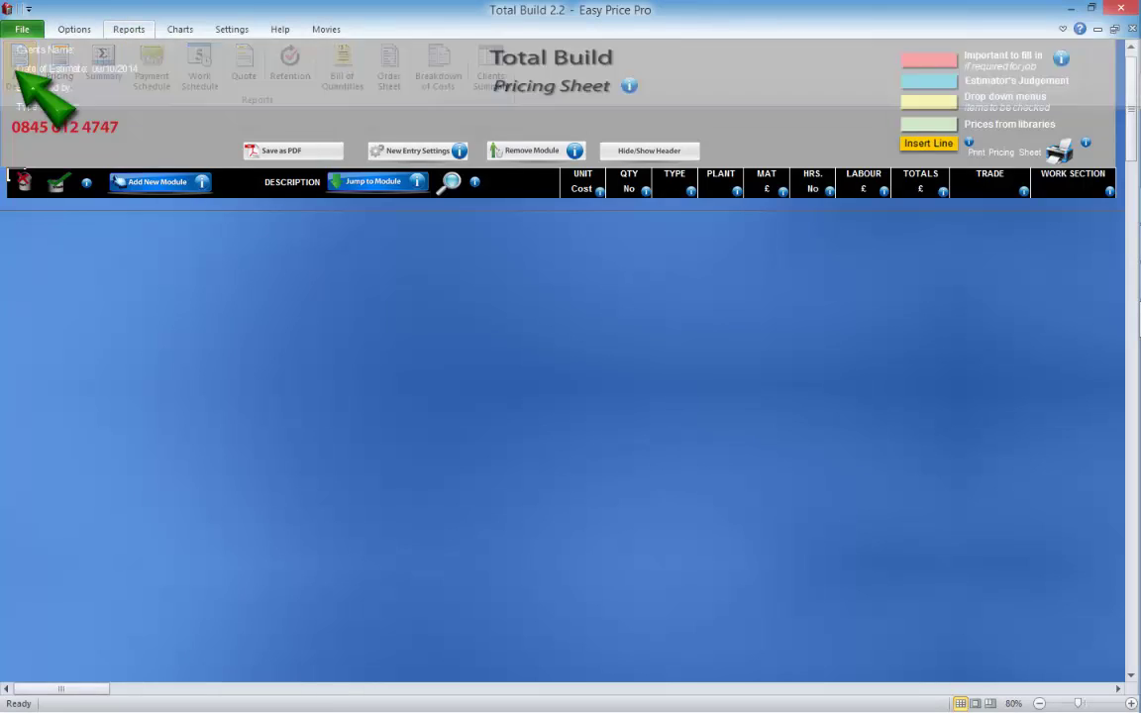
click(74, 29)
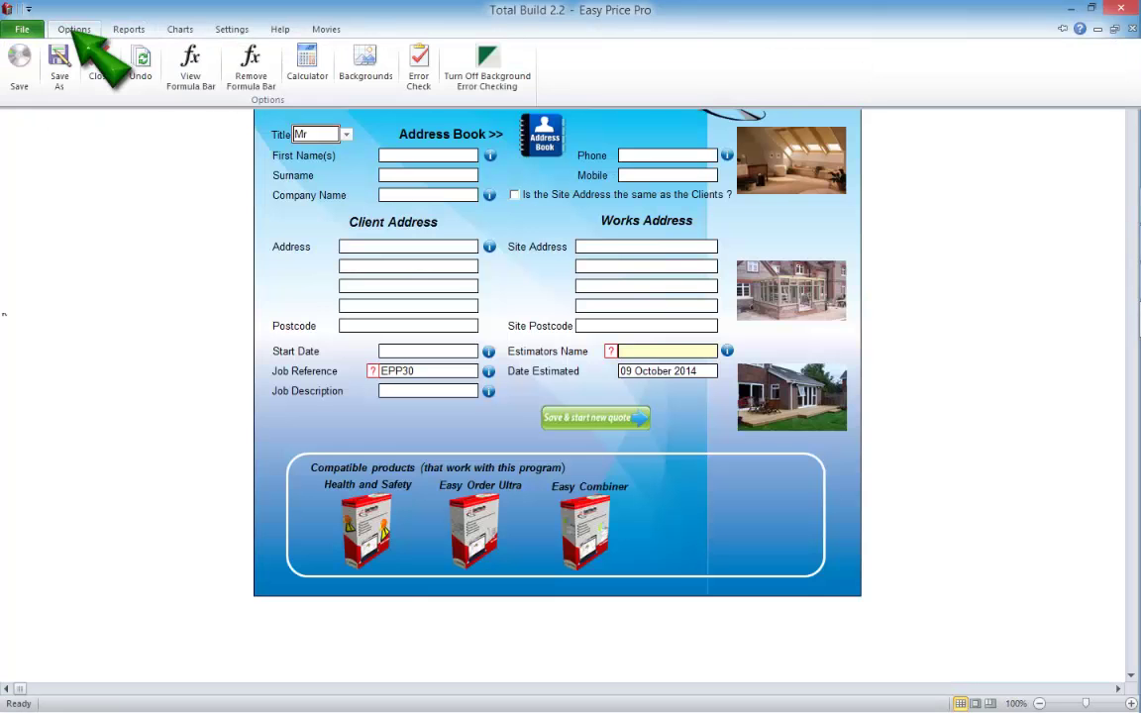
click(19, 61)
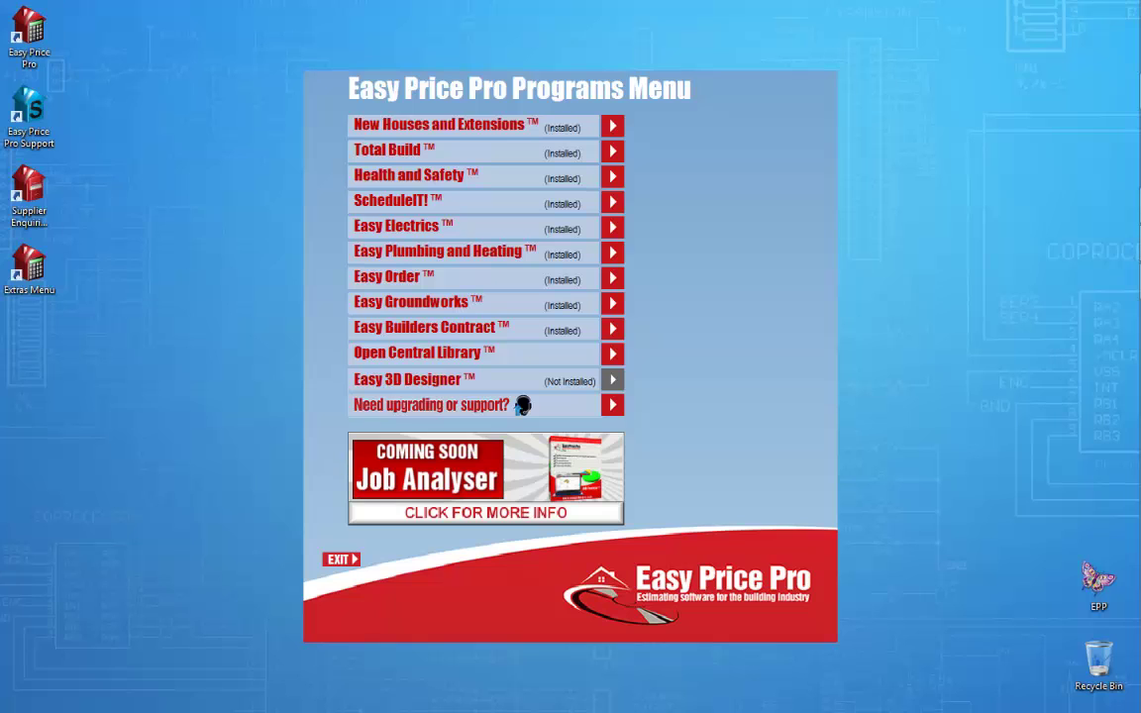
Open the Total Build master file from the Programs Menu, and open EPP Central Library 7.0 through its library choice
click(612, 150)
click(575, 249)
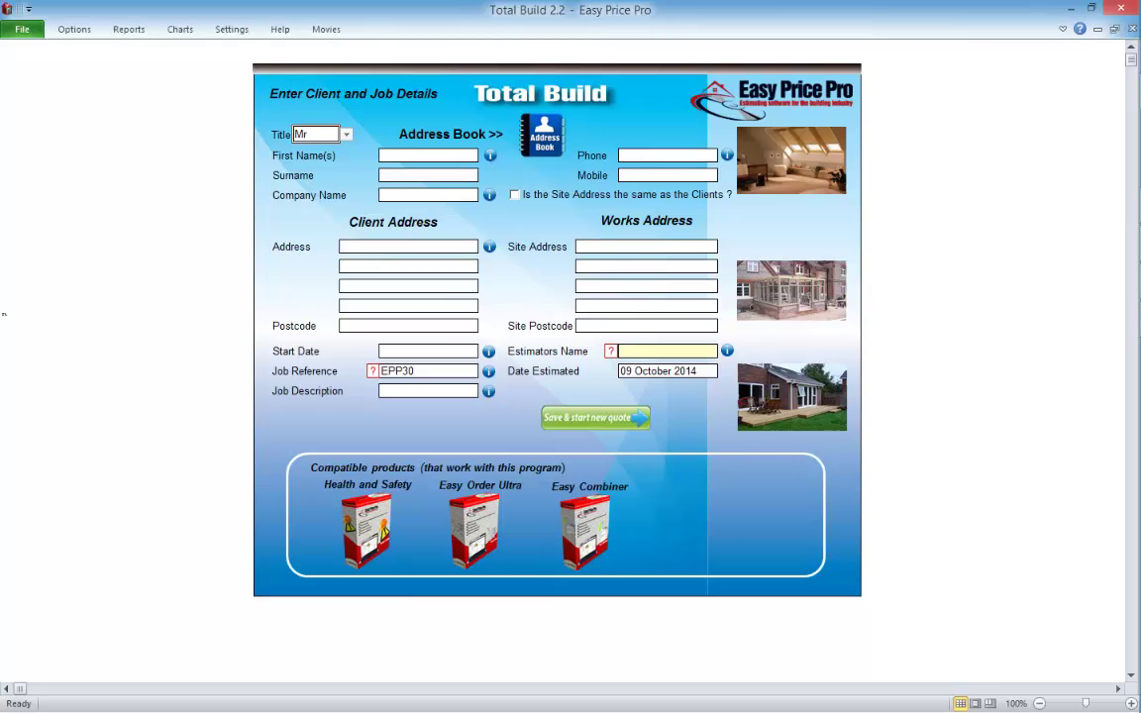
click(234, 30)
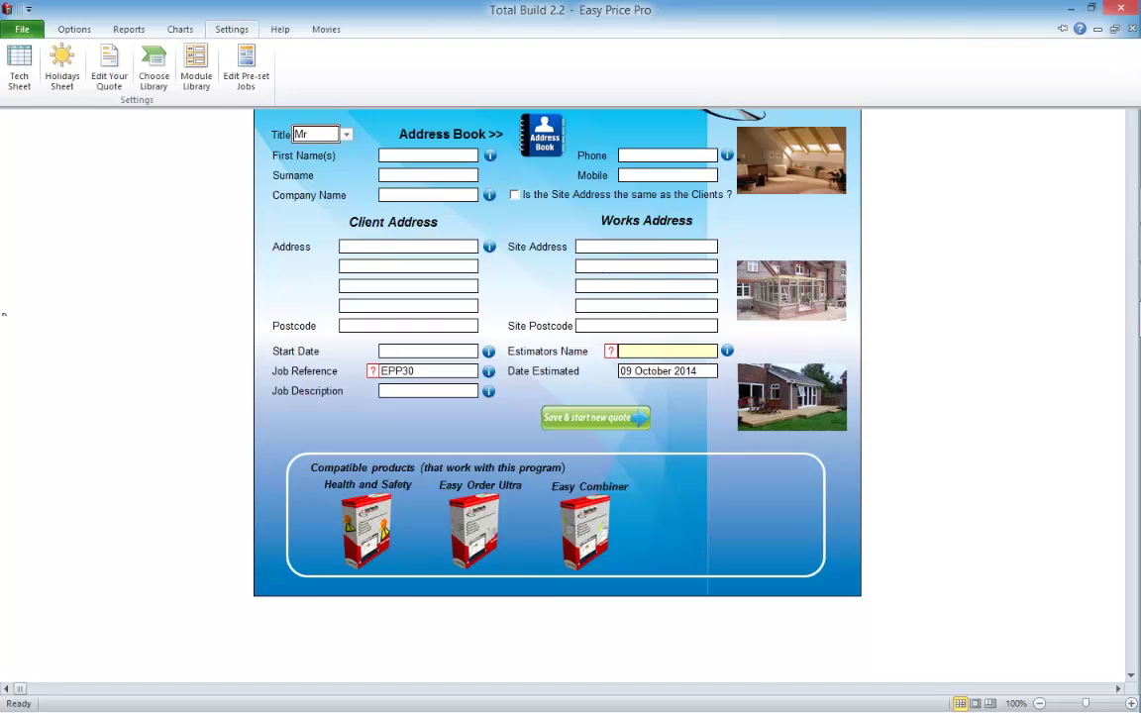
click(154, 60)
click(288, 393)
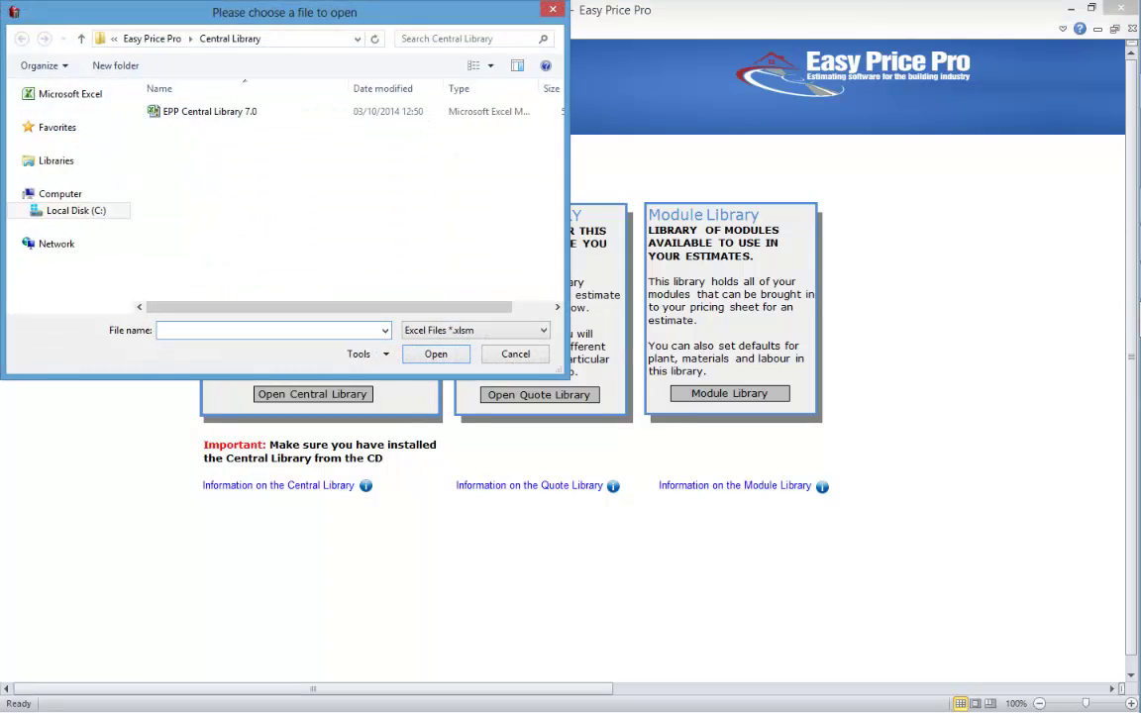
double_click(183, 111)
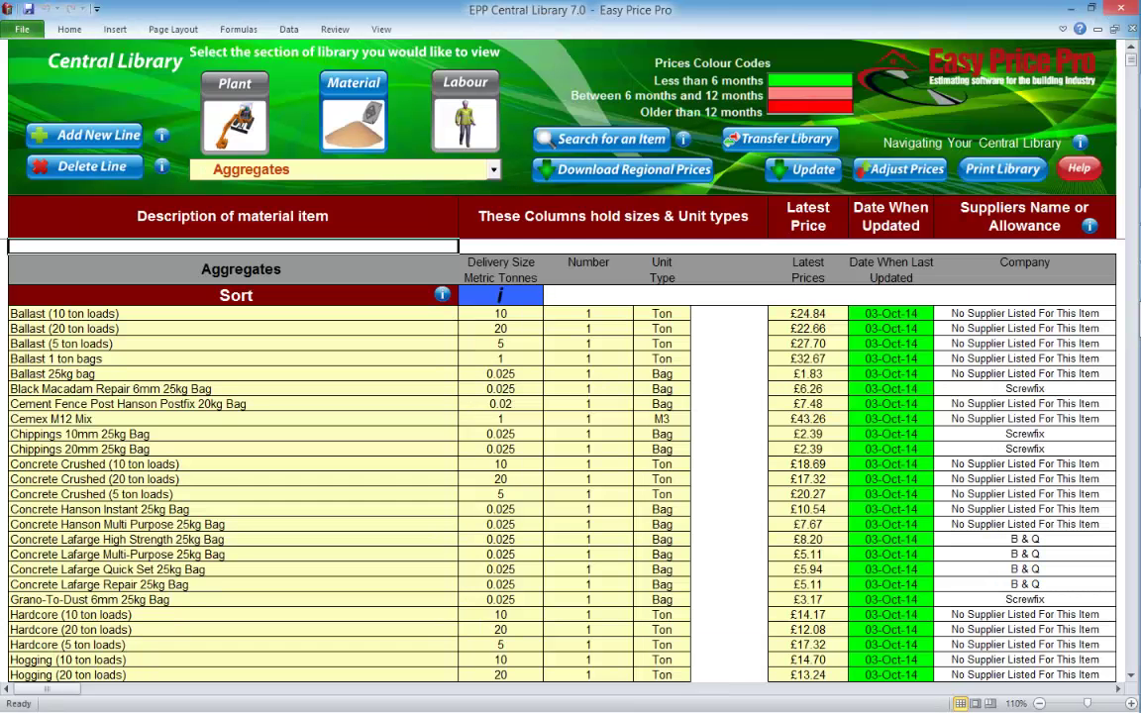
Update Total Build 2.2.xlsm with the Central Library prices, and close the library without saving changes
click(810, 169)
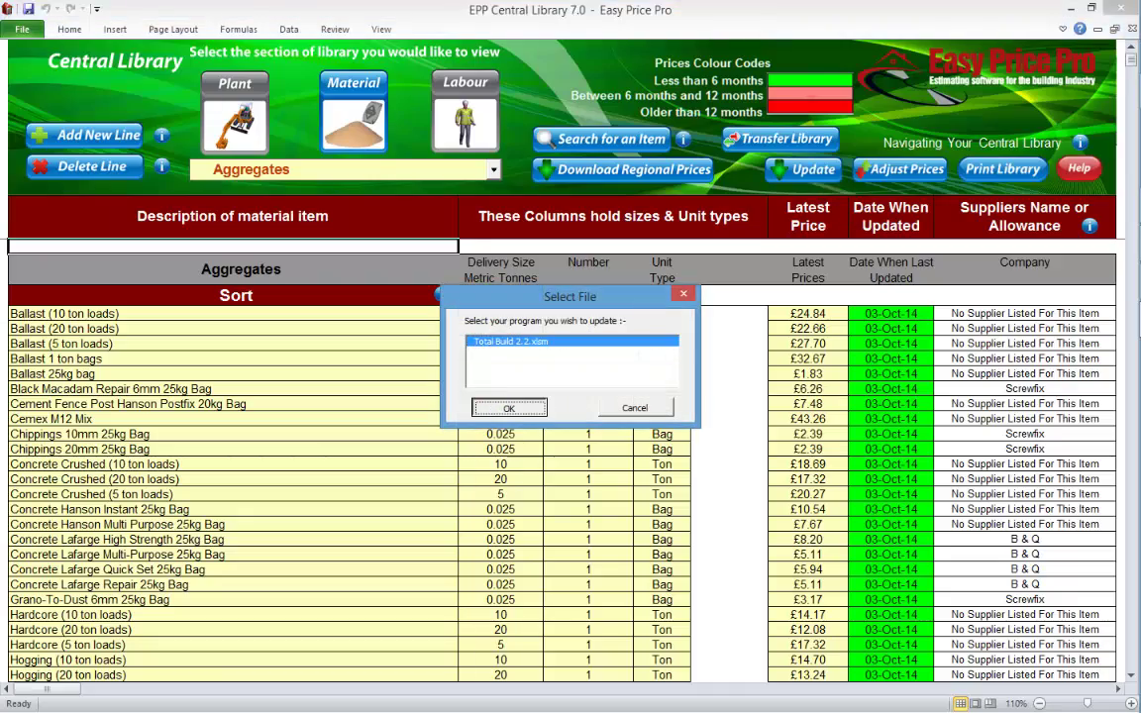
click(507, 407)
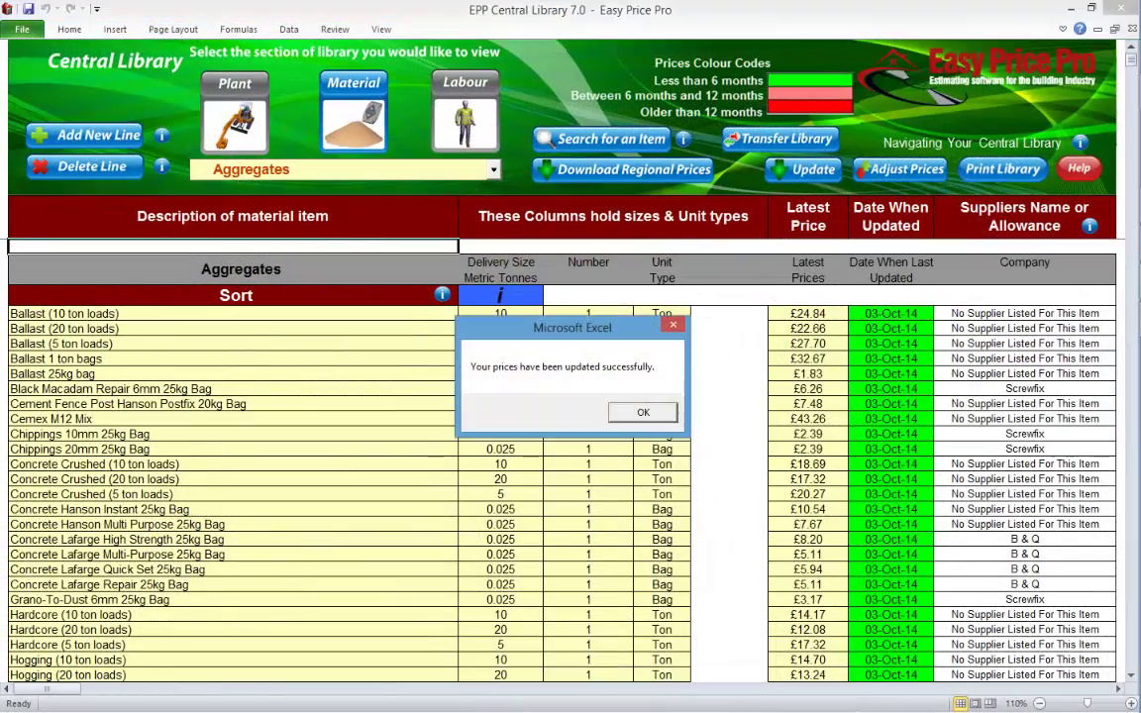
click(657, 446)
click(1102, 28)
click(573, 453)
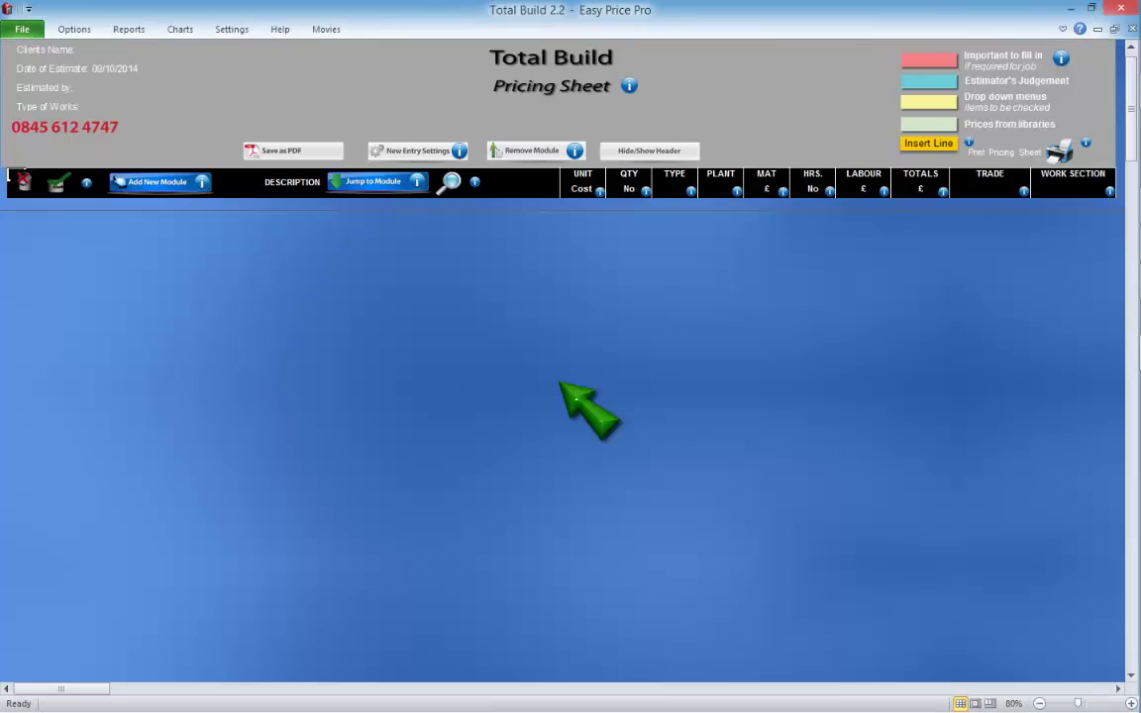
Run Find Reselects on the updated pricing sheet and dismiss the result
click(280, 29)
click(359, 64)
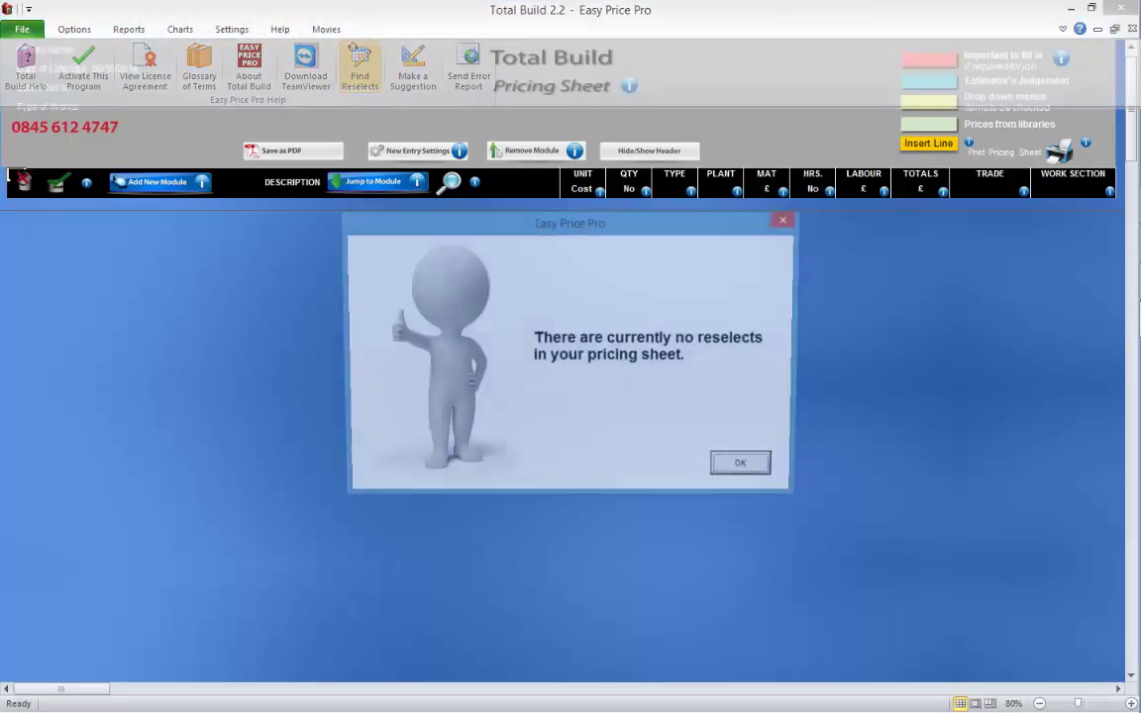
click(741, 461)
Go back to the Job Details form and save the updated Total Build master file
click(129, 29)
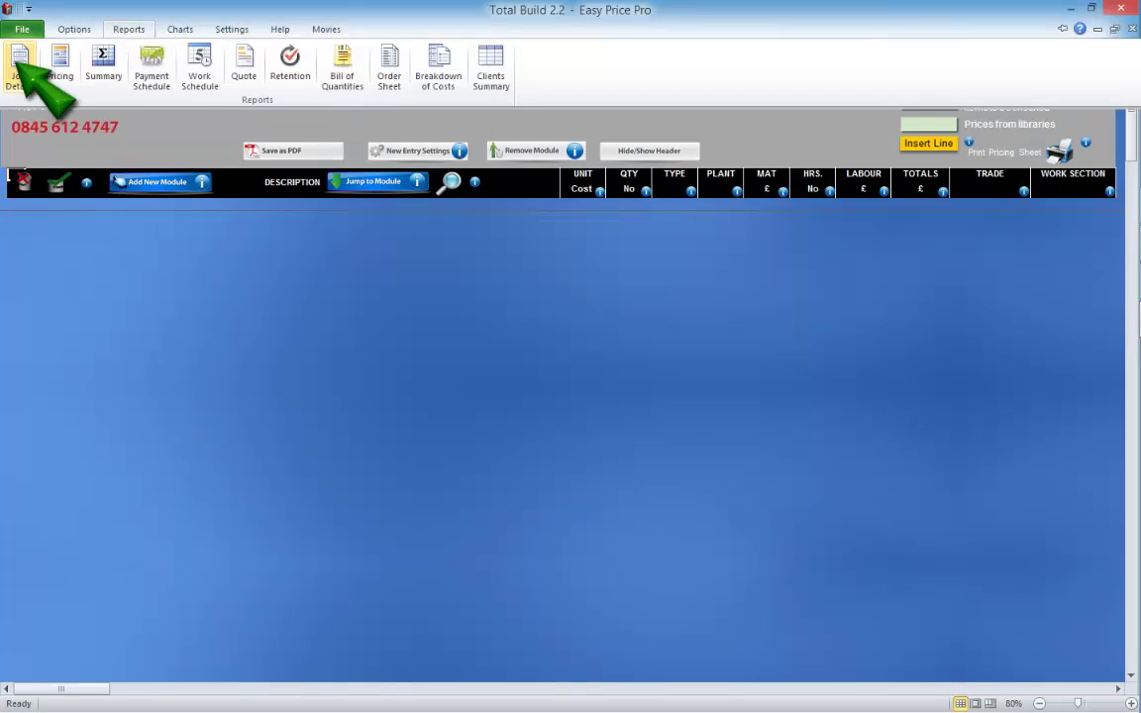
click(20, 61)
click(74, 28)
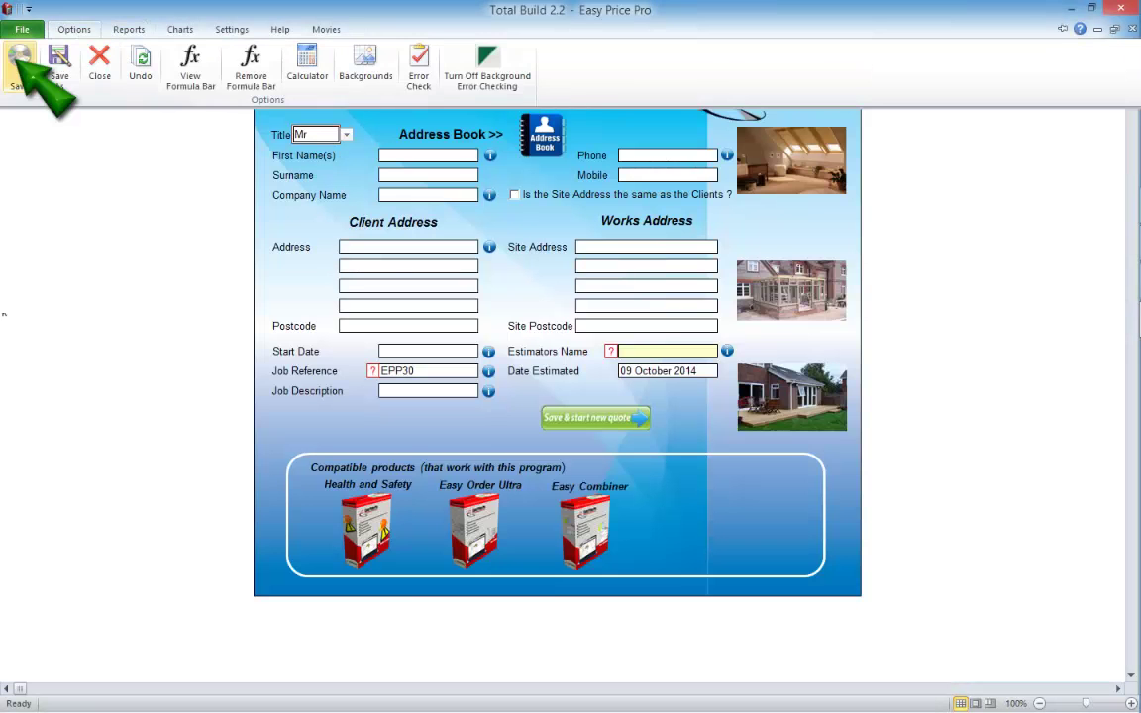
click(19, 65)
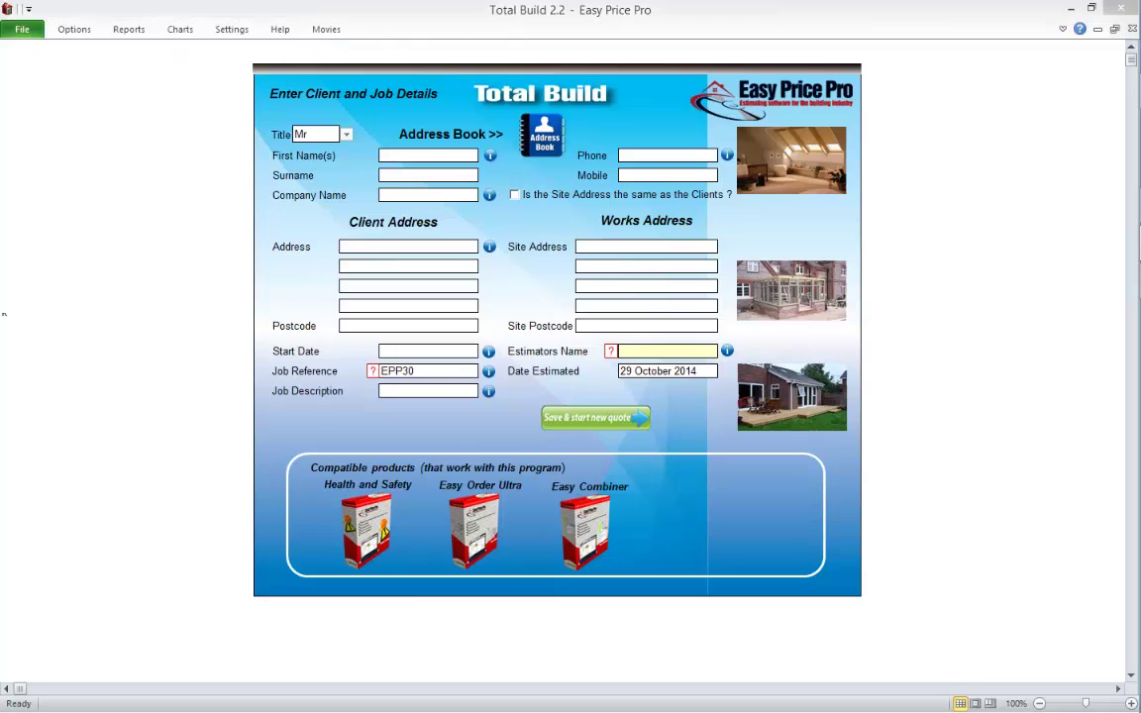
Open the Total Build Module Library from the Job Details form
click(231, 29)
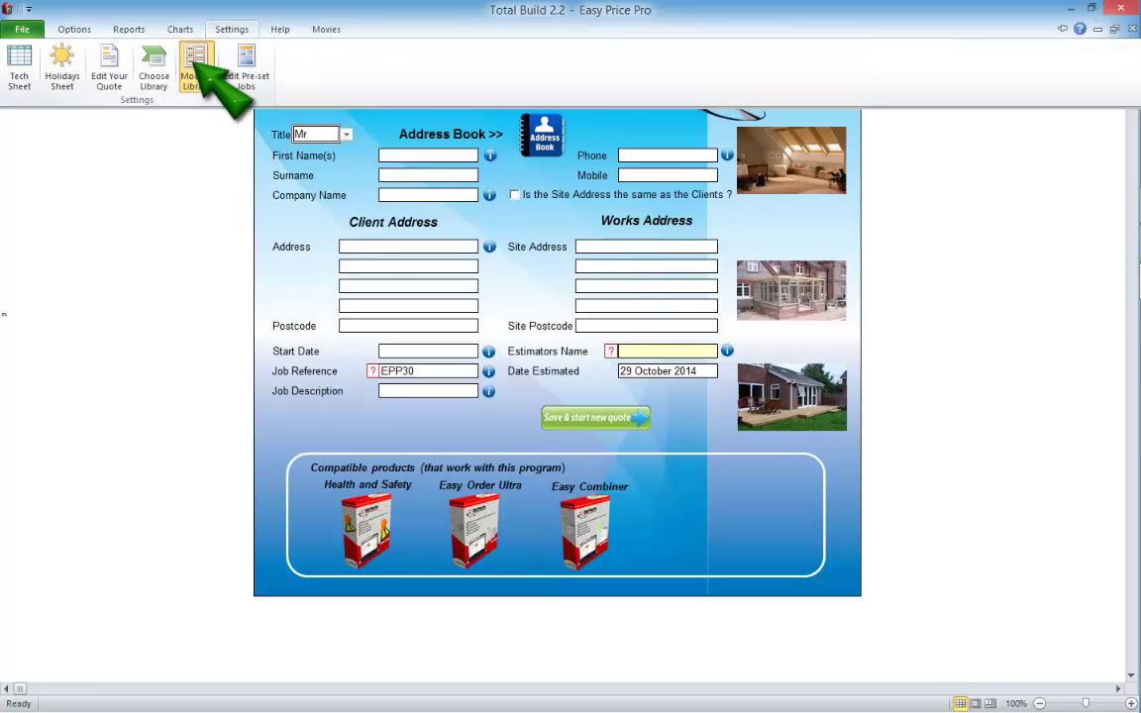
click(196, 66)
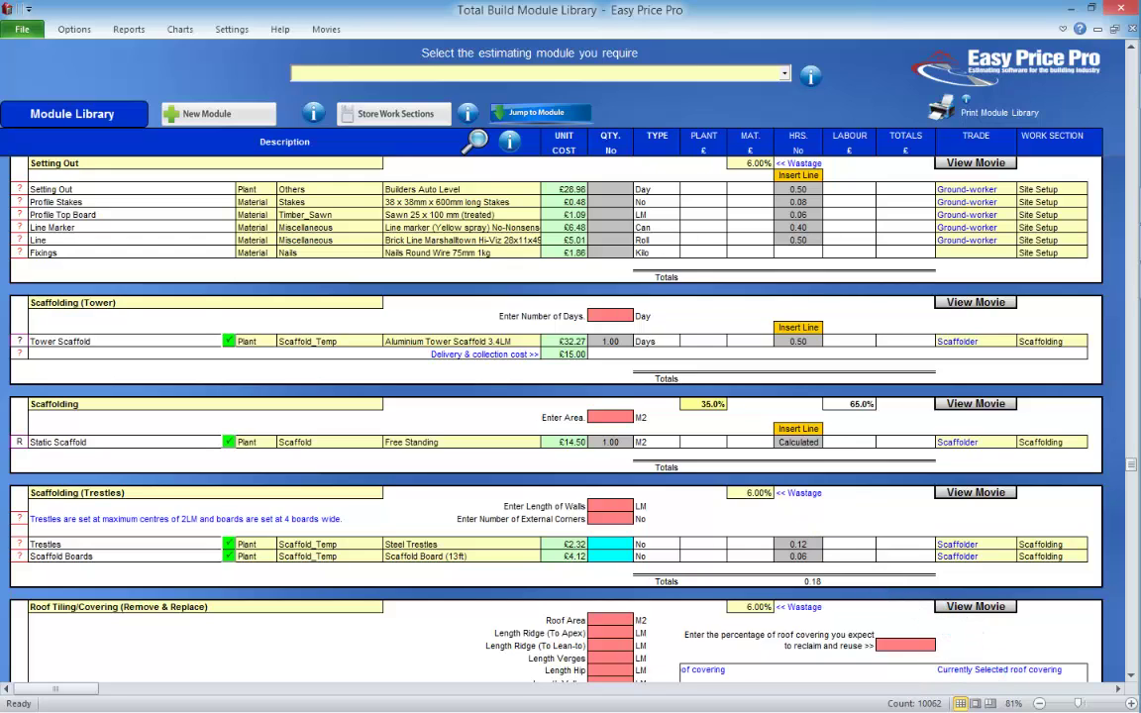
Try an 80% zoom in the Module Library, and set the zoom back to 81%
click(1013, 703)
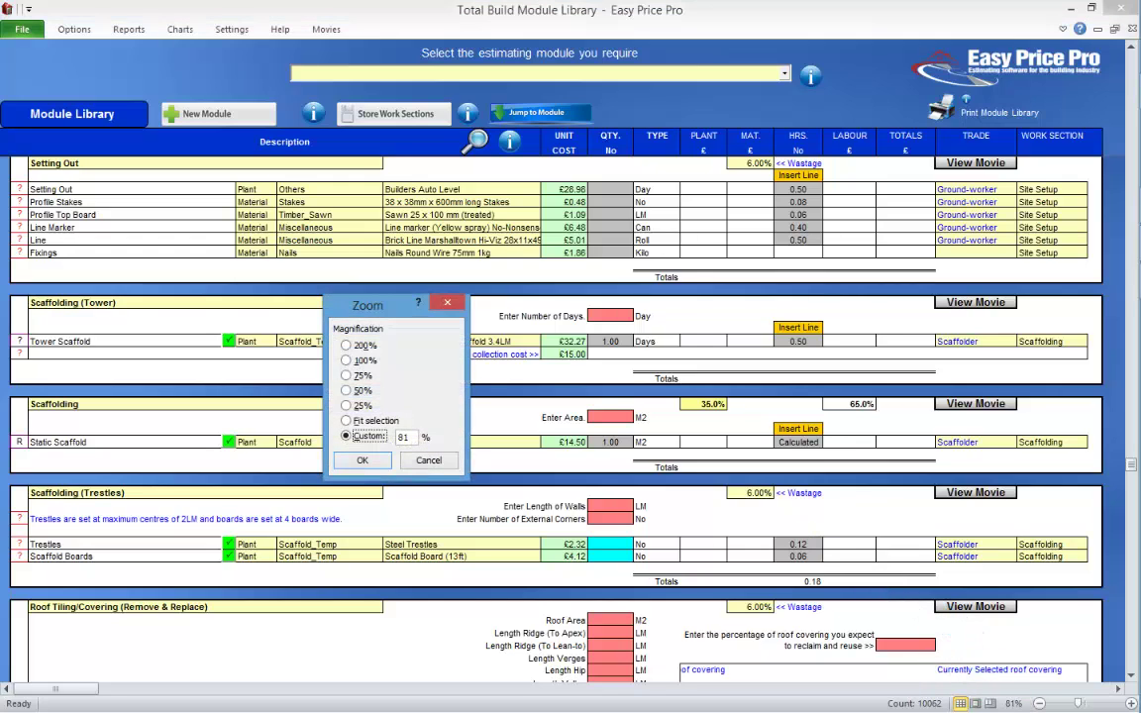
click(408, 437)
key(BackSpace)
text(0)
click(363, 460)
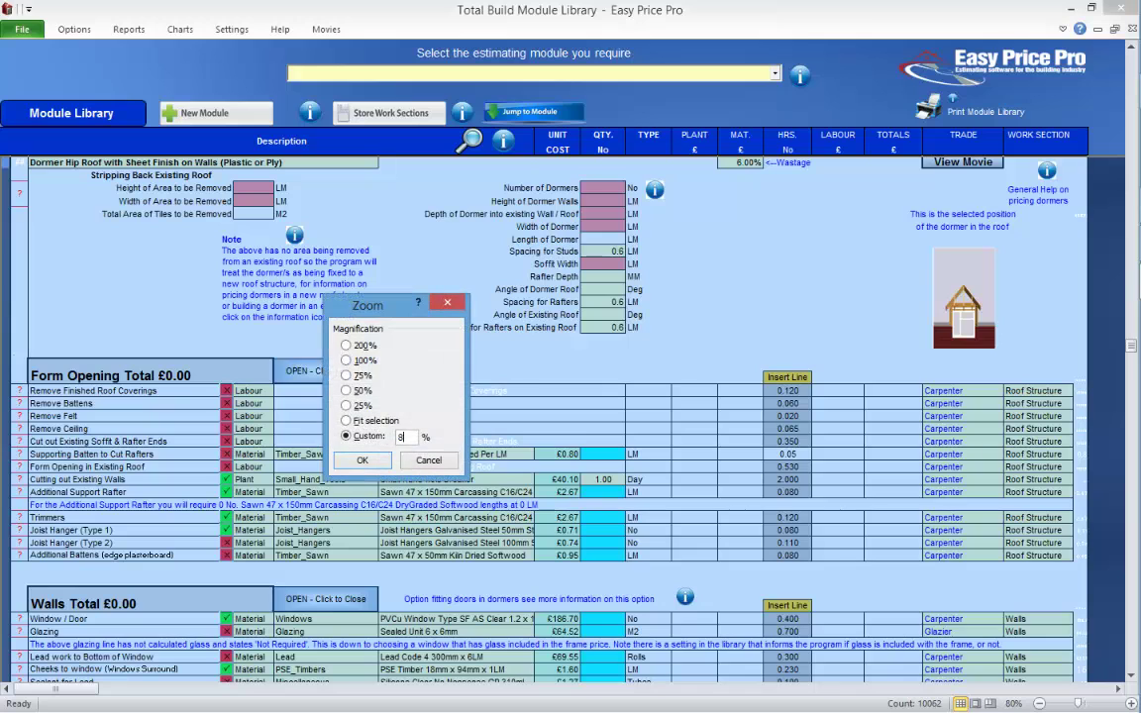
key(Return)
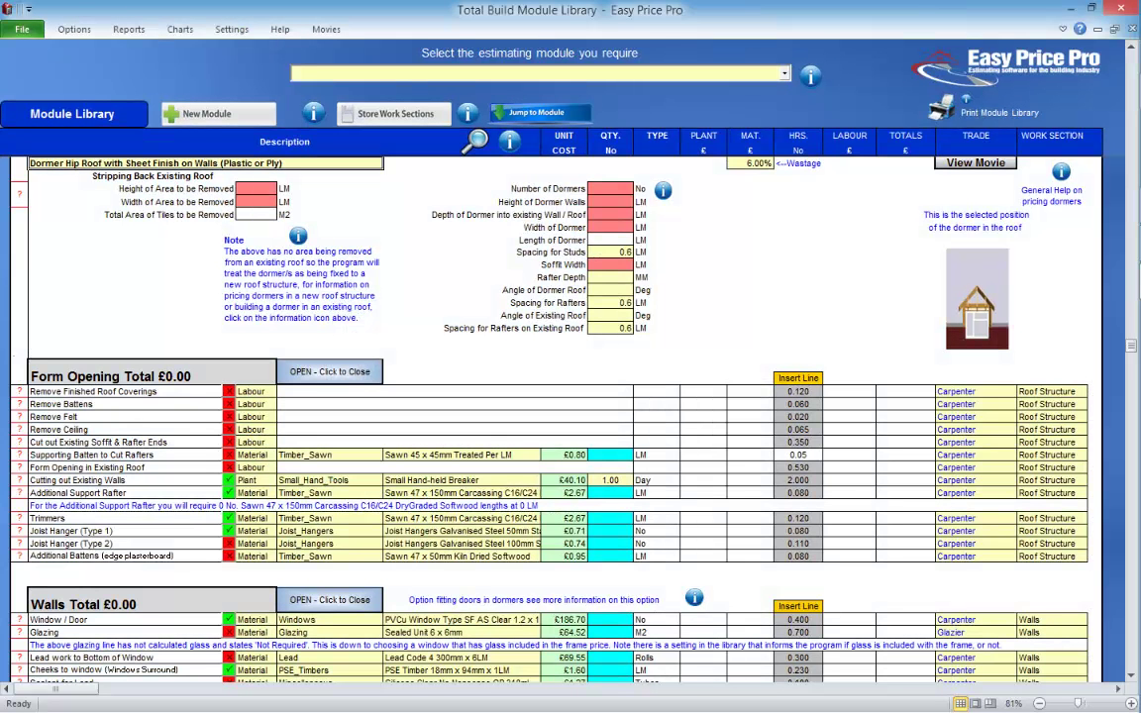
Go to the Beam (incl. Pad Stones & Cladding) module and look through the modules that follow it
click(784, 73)
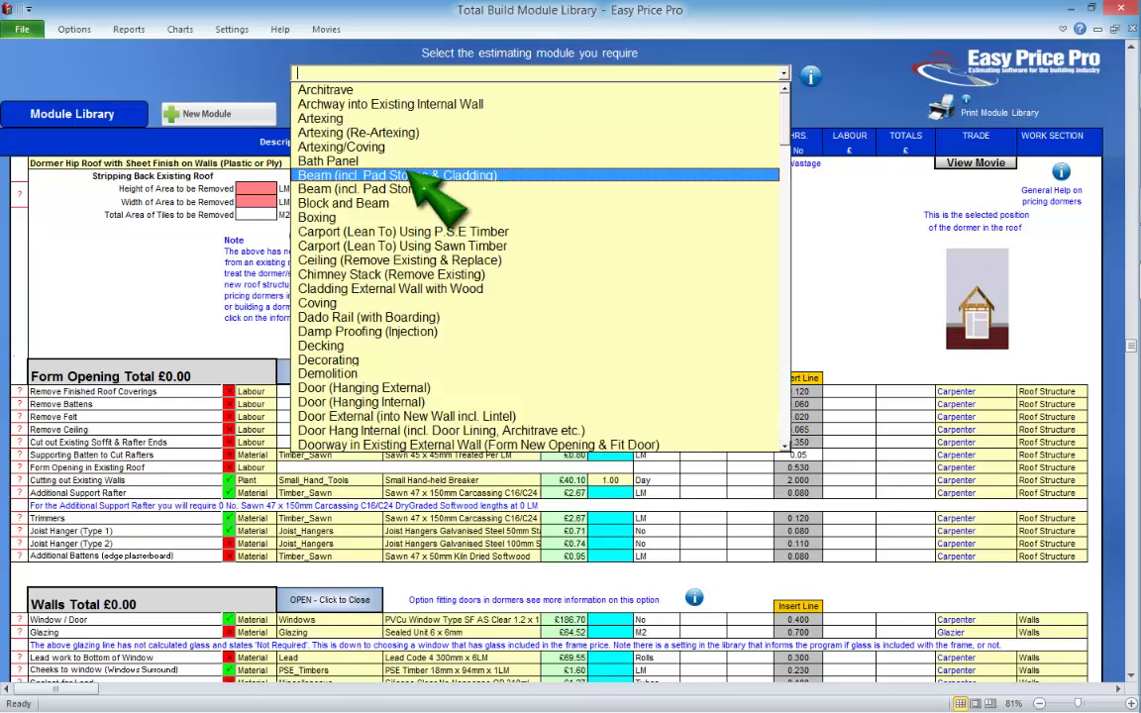
click(406, 176)
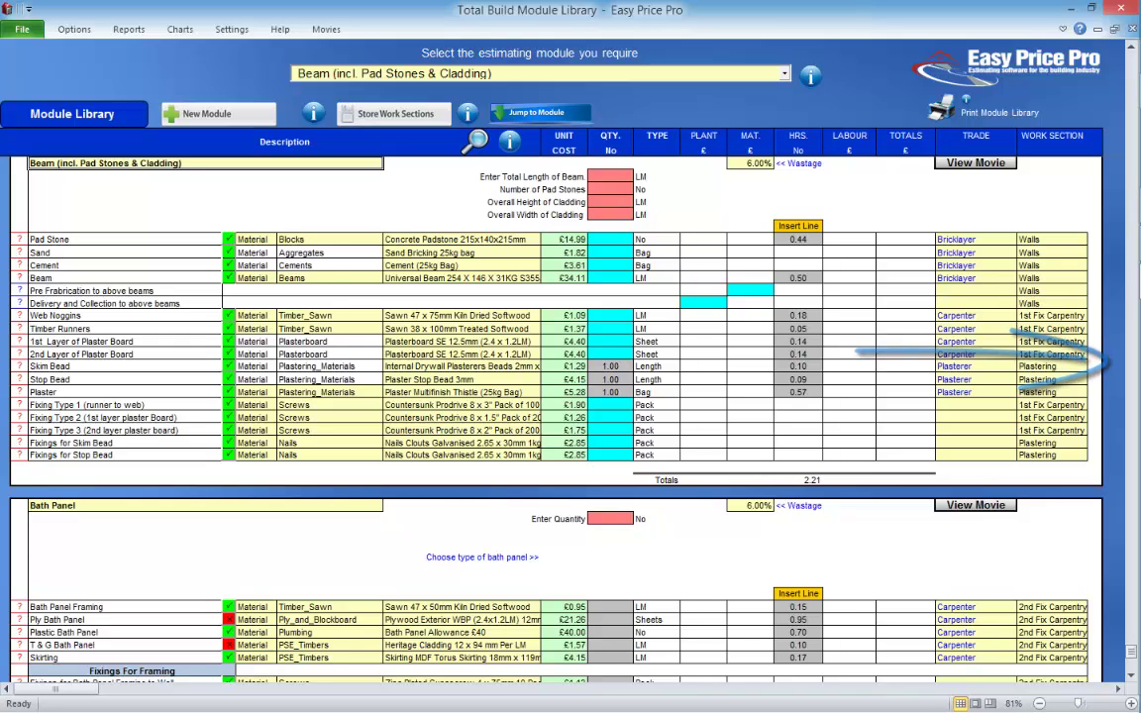
click(1131, 674)
drag(1131, 675, 1131, 675)
scroll(555, 396, down, 10)
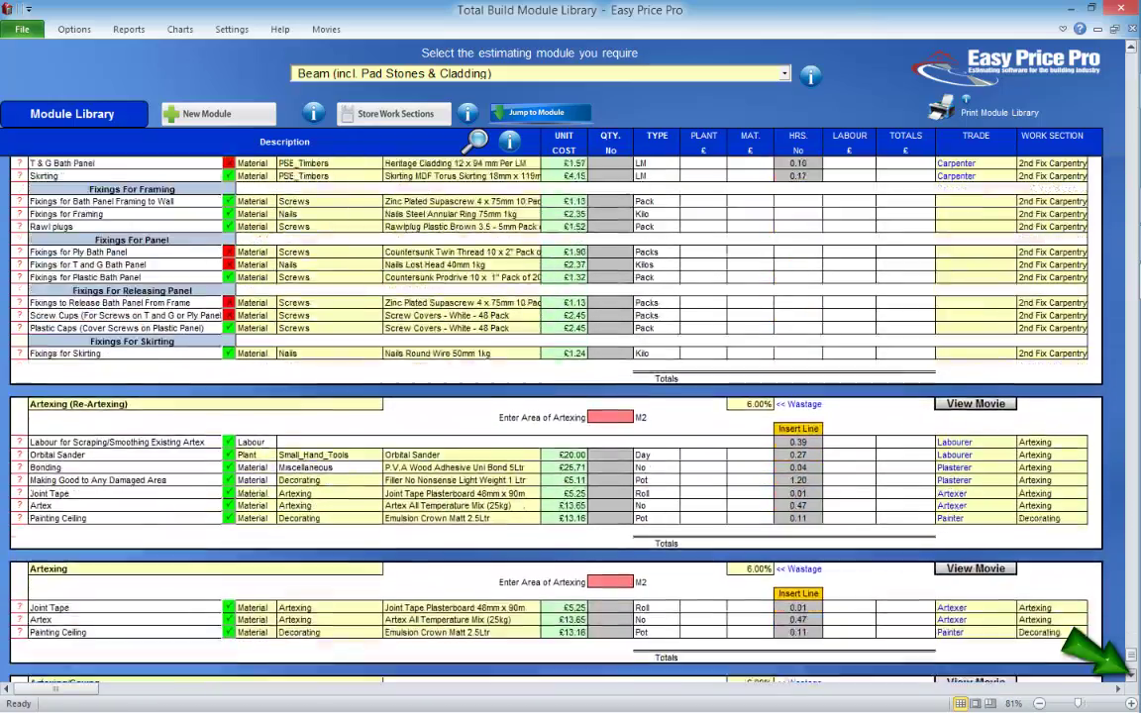
scroll(555, 397, down, 8)
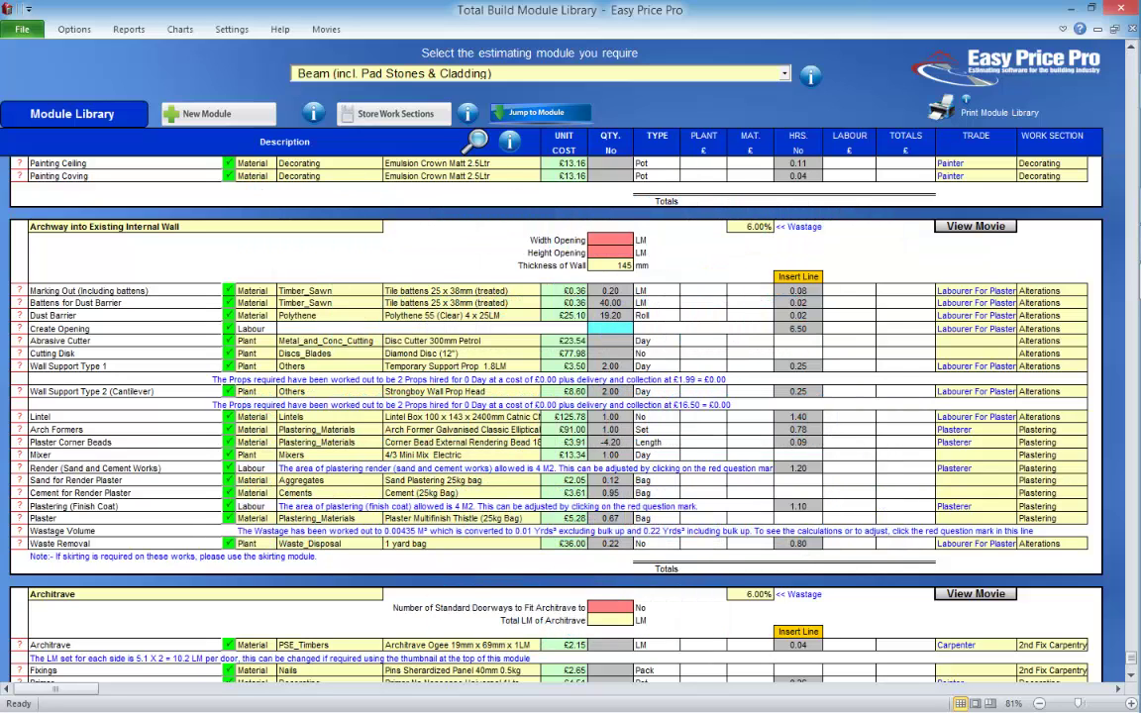
Go to the Architrave module in the Module Library
click(785, 73)
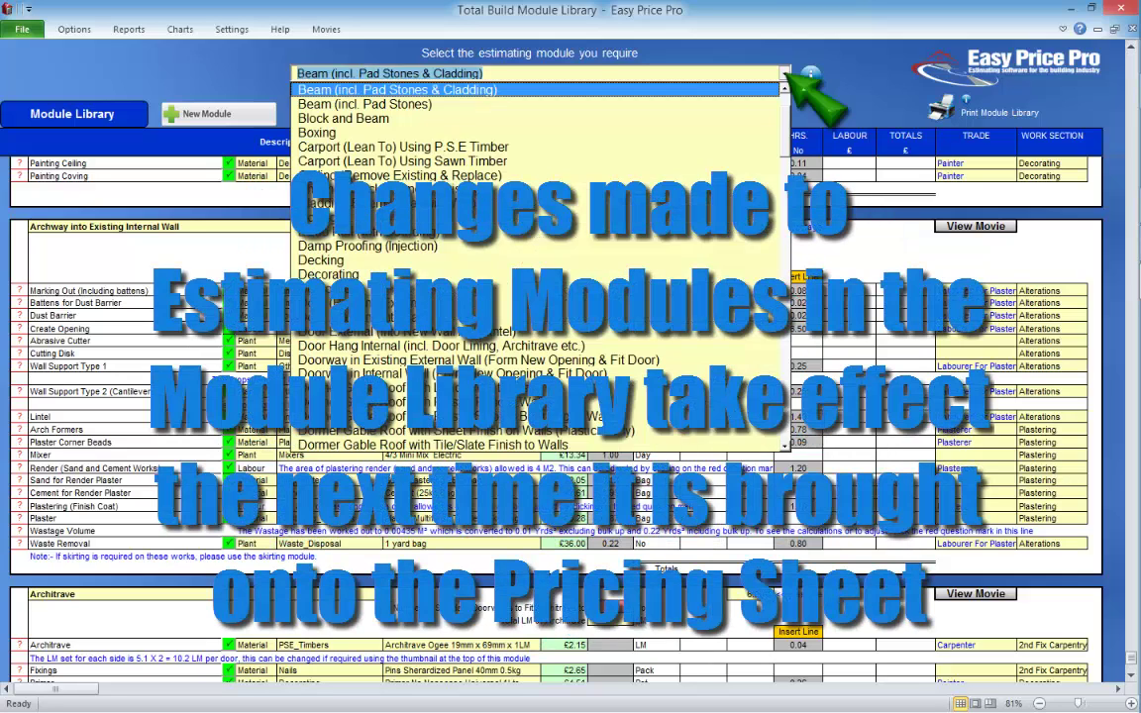
scroll(356, 89, up, 2)
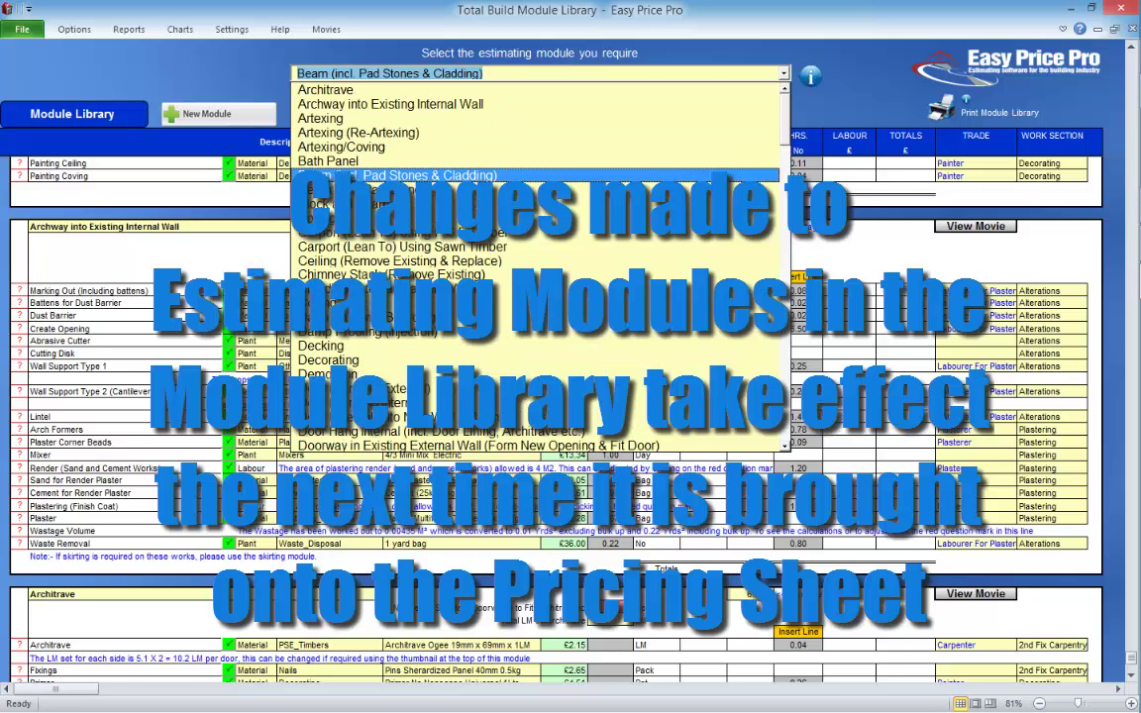
click(351, 90)
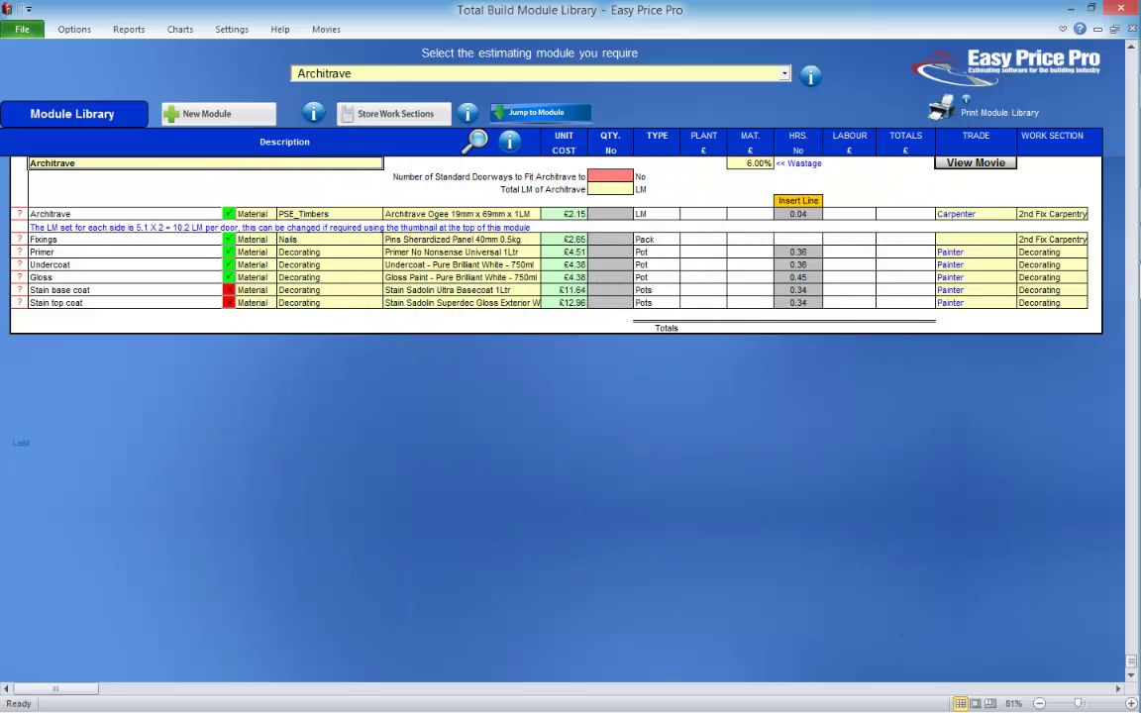
Open the Architrave module's Fixings settings, try a different top spacing, restore it to 70 mm and exit
click(19, 239)
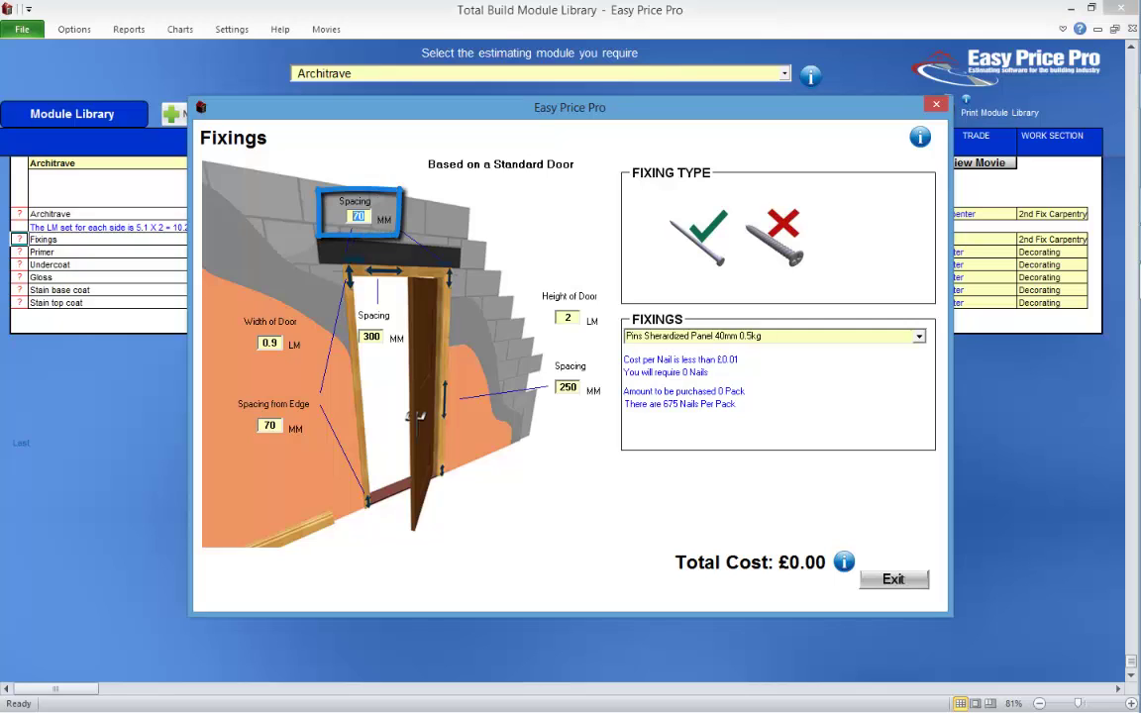
text(8)
key(BackSpace)
text(70)
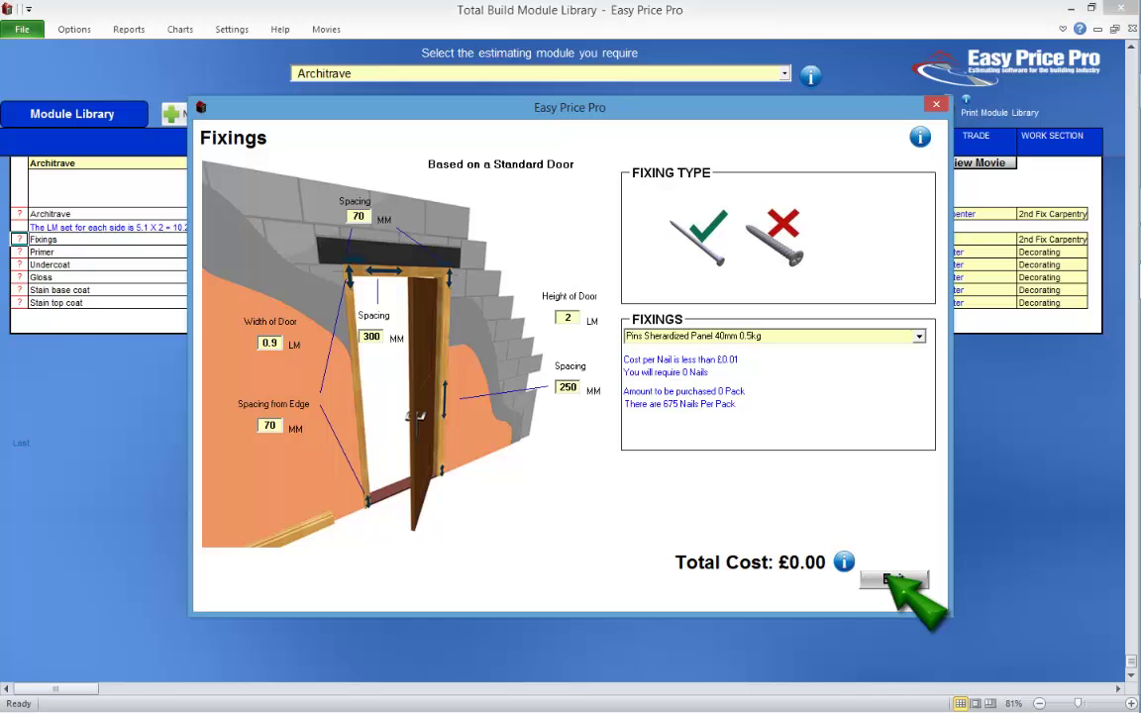
click(894, 579)
Open the Architrave line's settings, try 5.2 LM as the length allowed per side, and restore it to 5.1 LM
click(19, 213)
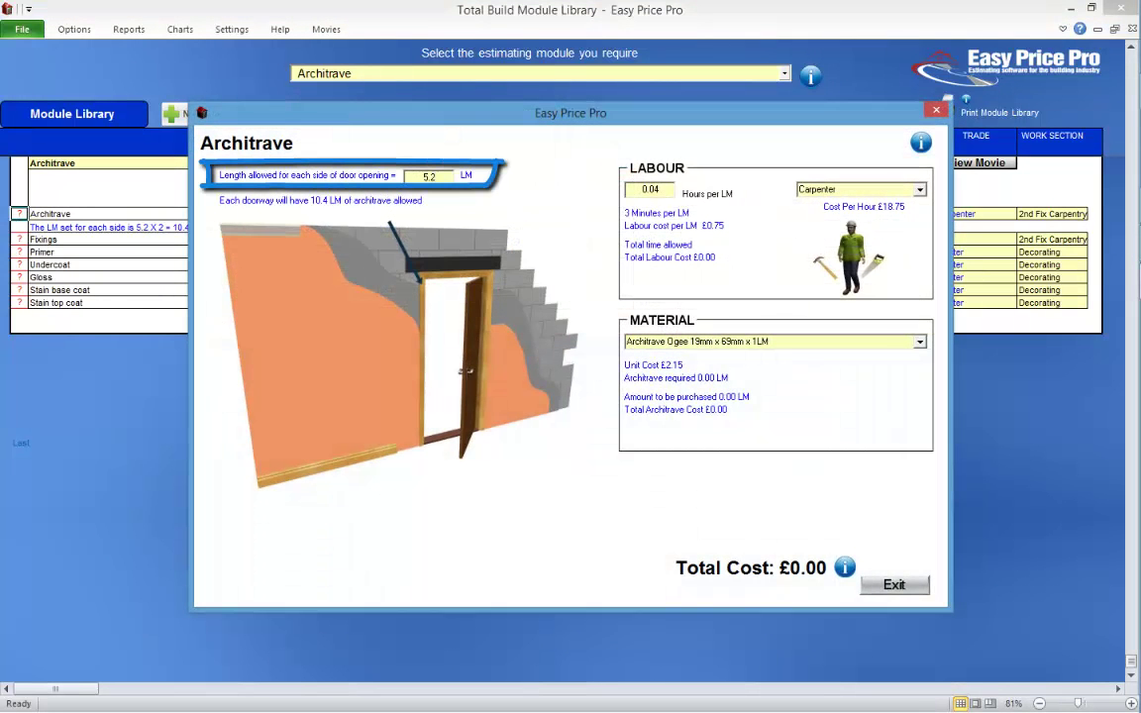
key(BackSpace)
text(1)
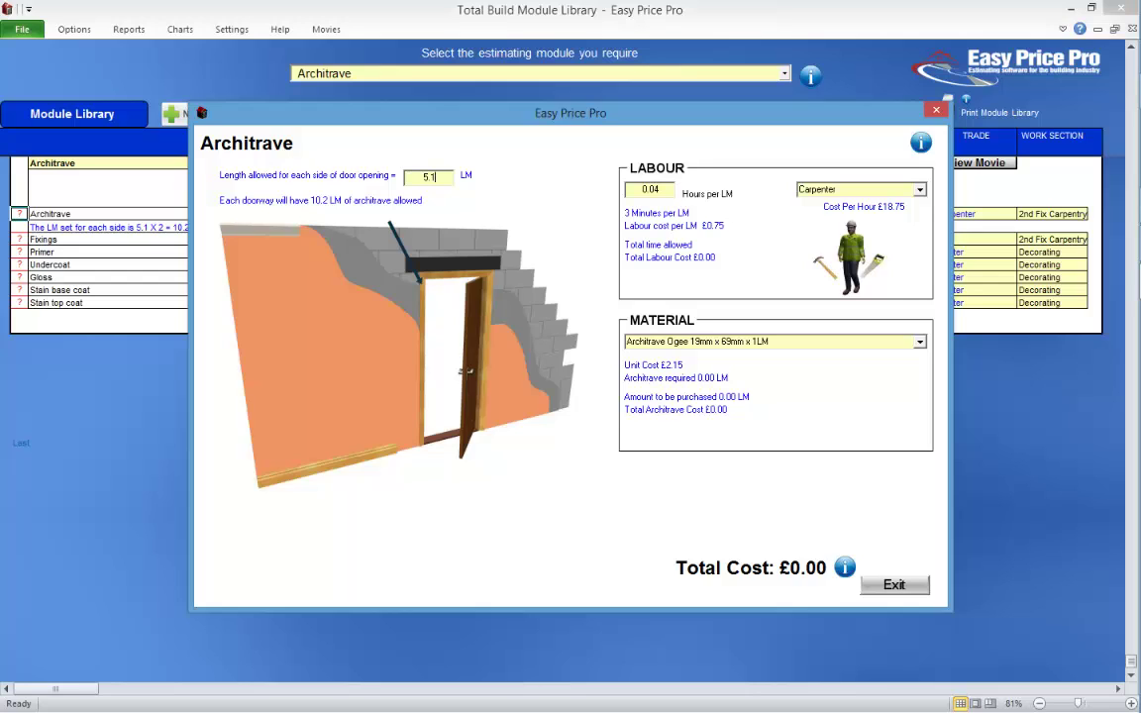
Try a labour allowance of 0.09 hours per LM for the architrave, restore 0.04 and exit the settings
click(659, 189)
key(BackSpace)
text(9)
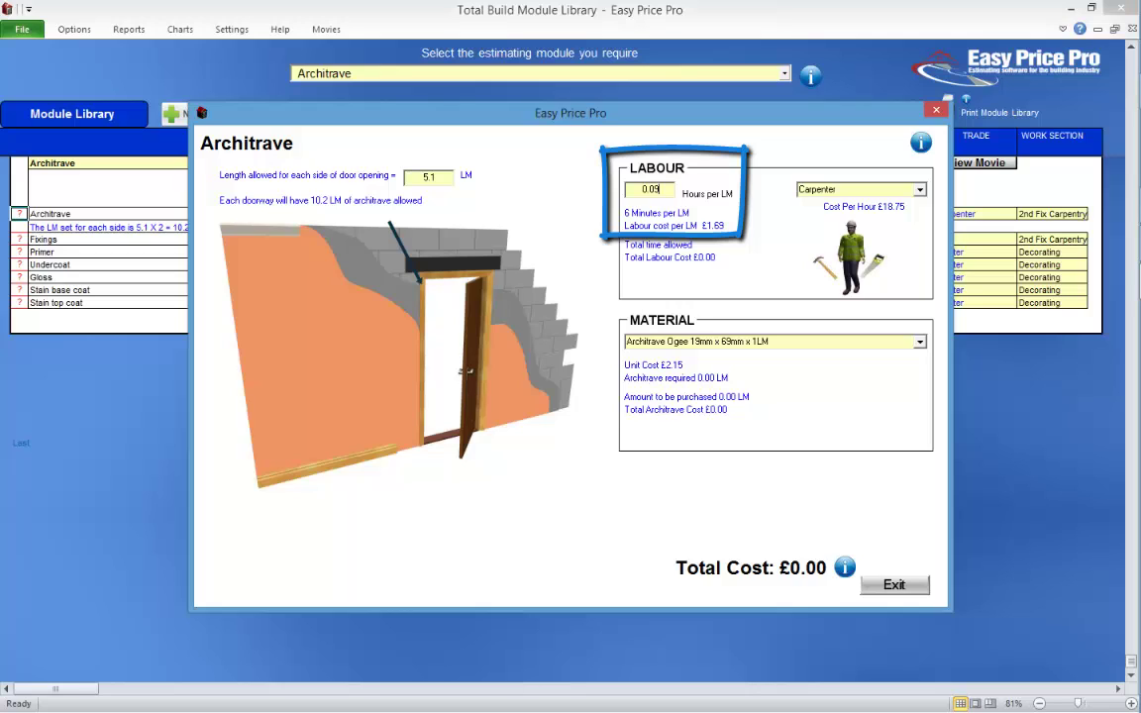
key(BackSpace)
text(4)
click(892, 585)
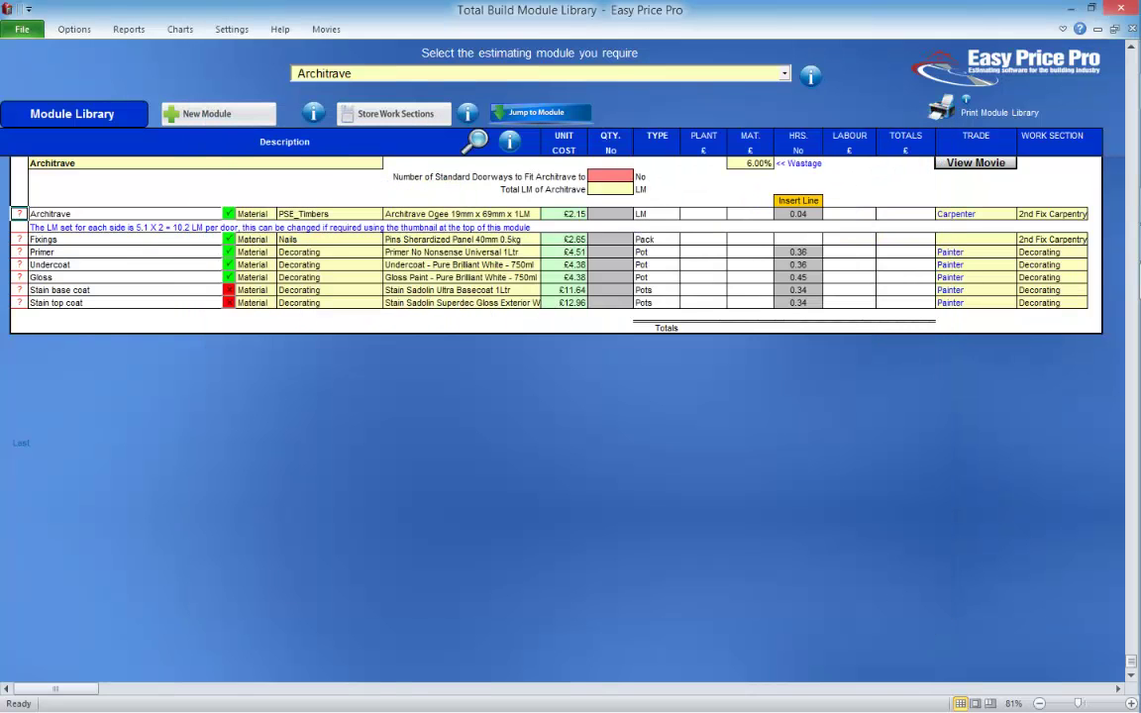
Go to the Boxing module and view its Framing settings, including battens, labour and material
click(785, 73)
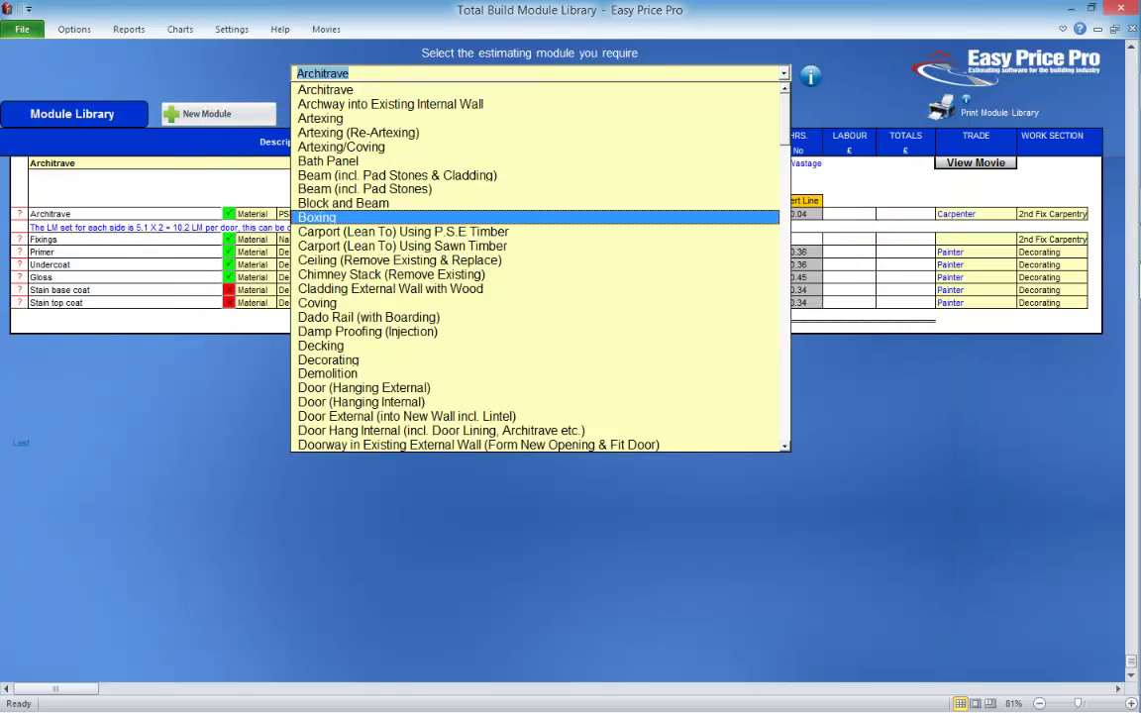
click(550, 218)
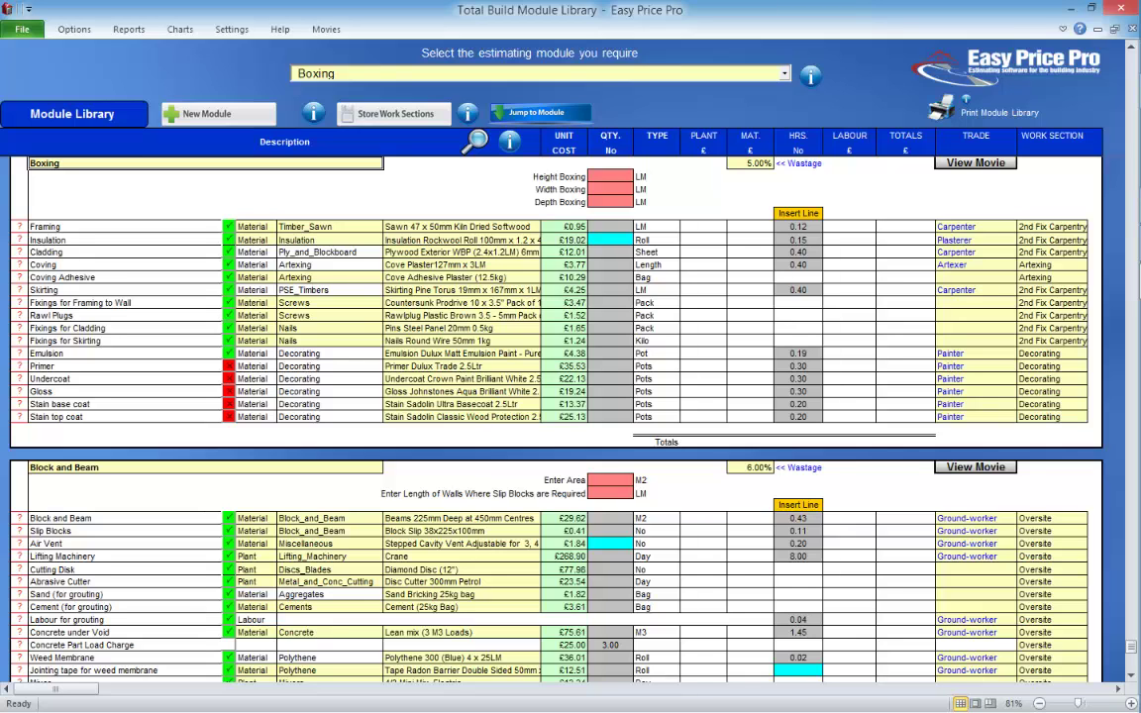
click(18, 226)
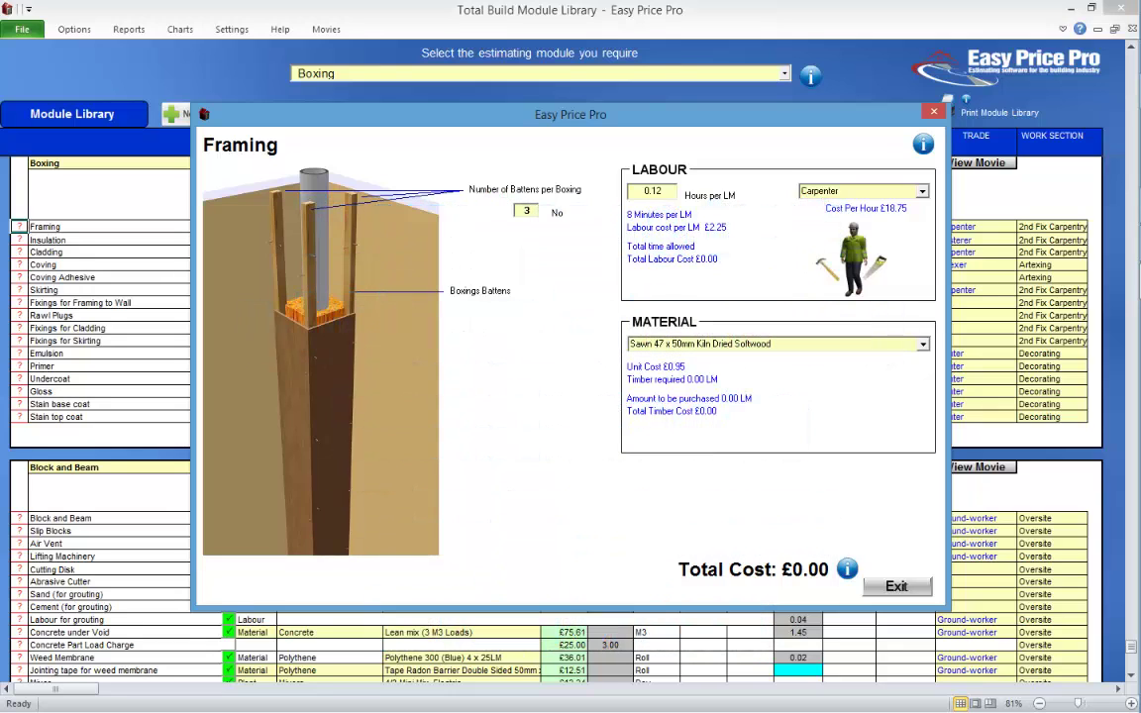
click(896, 586)
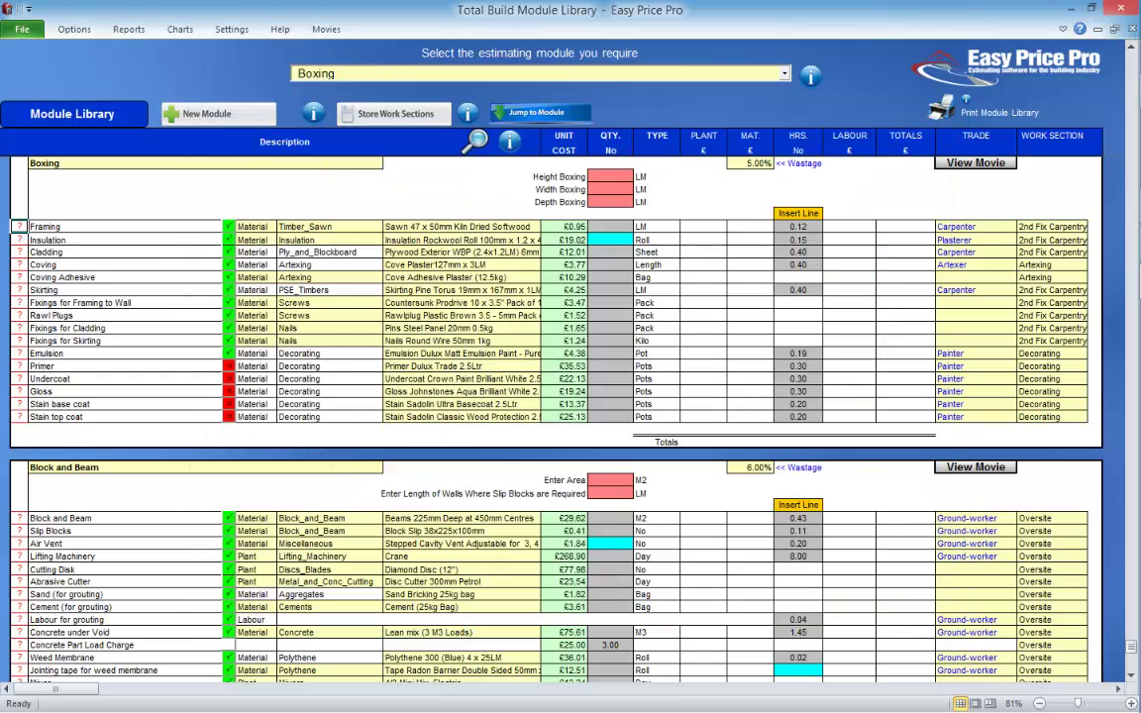
Try Sawn 47 x 75mm Kiln Dried Softwood for the Boxing Framing item, and confirm Sawn 47 x 50mm Kiln Dried Softwood instead
click(461, 227)
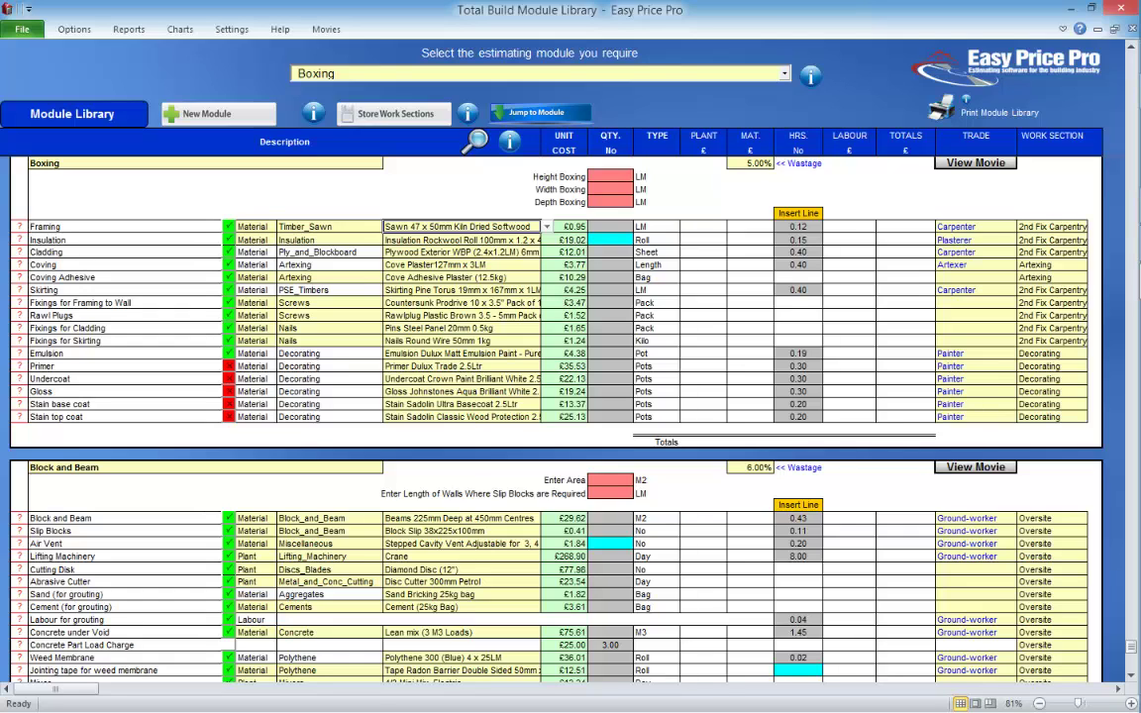
click(19, 227)
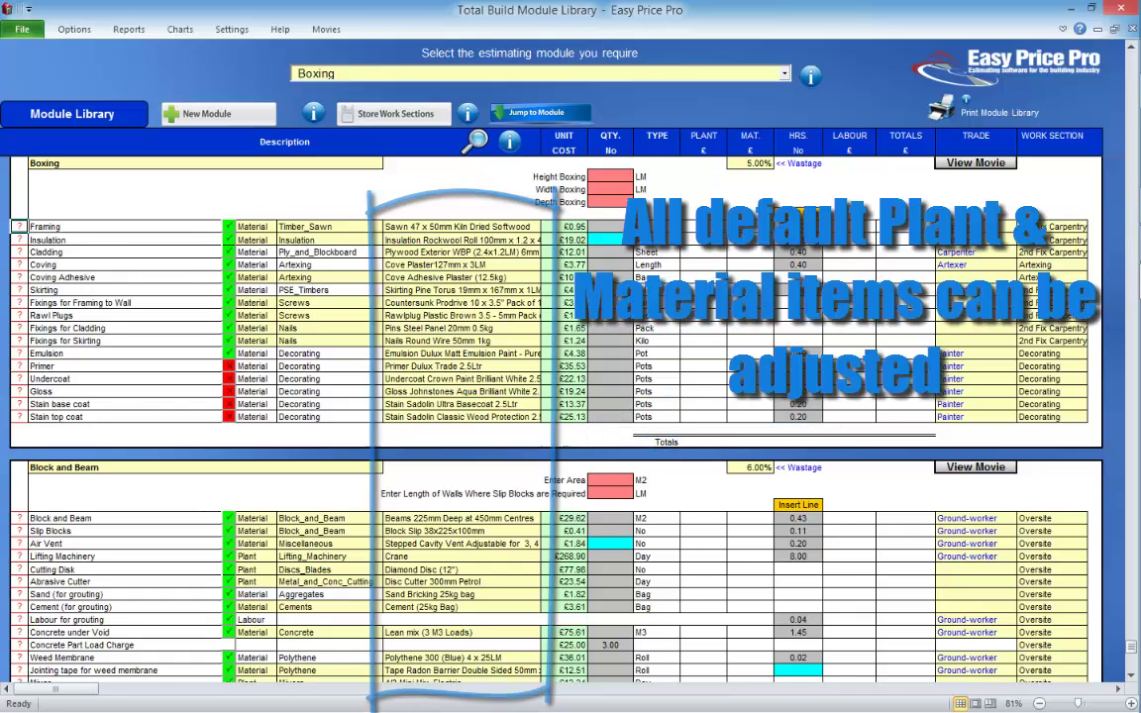
click(486, 227)
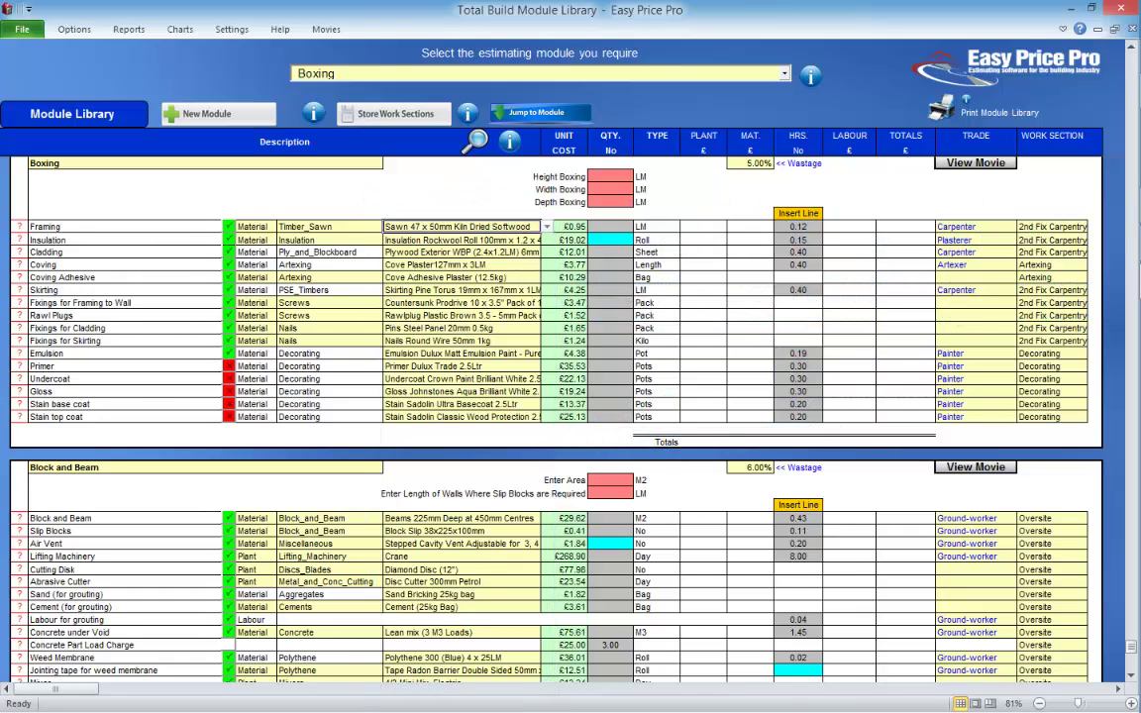
click(474, 140)
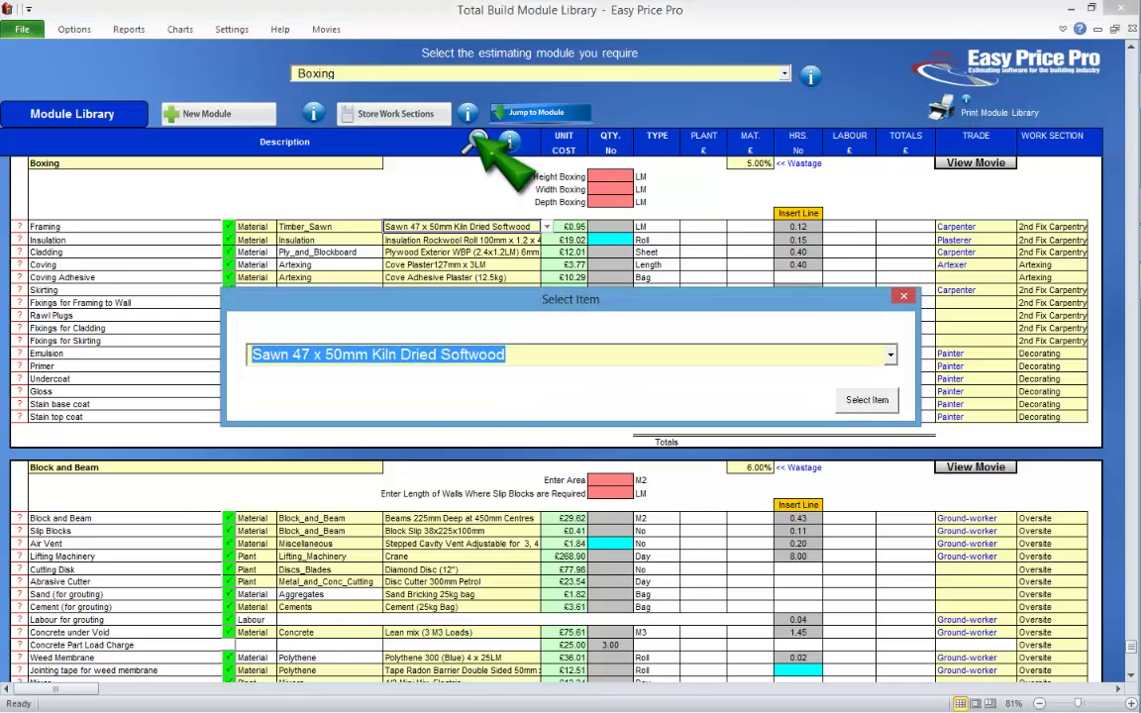
click(890, 354)
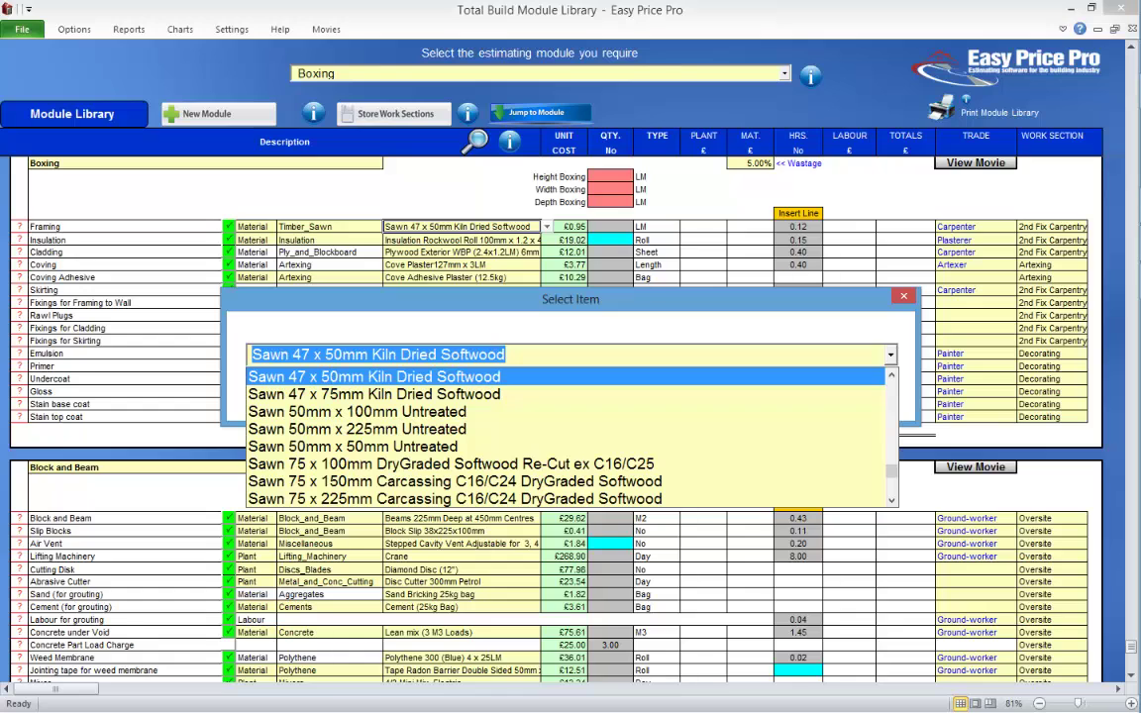
click(436, 394)
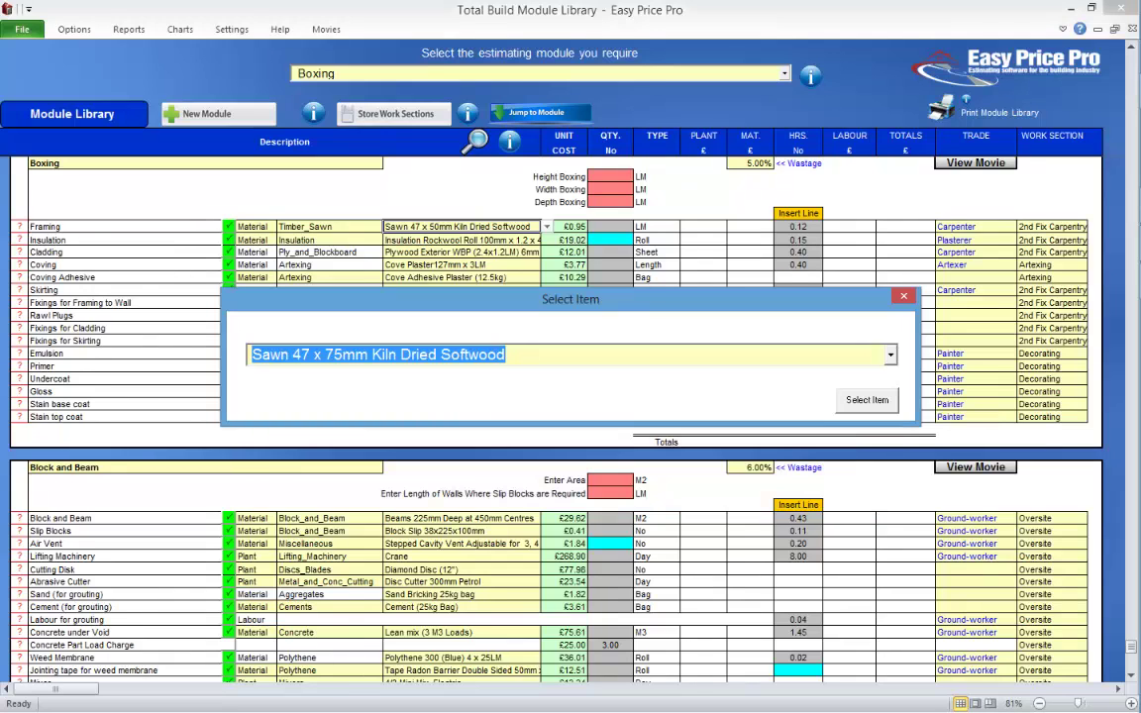
click(891, 355)
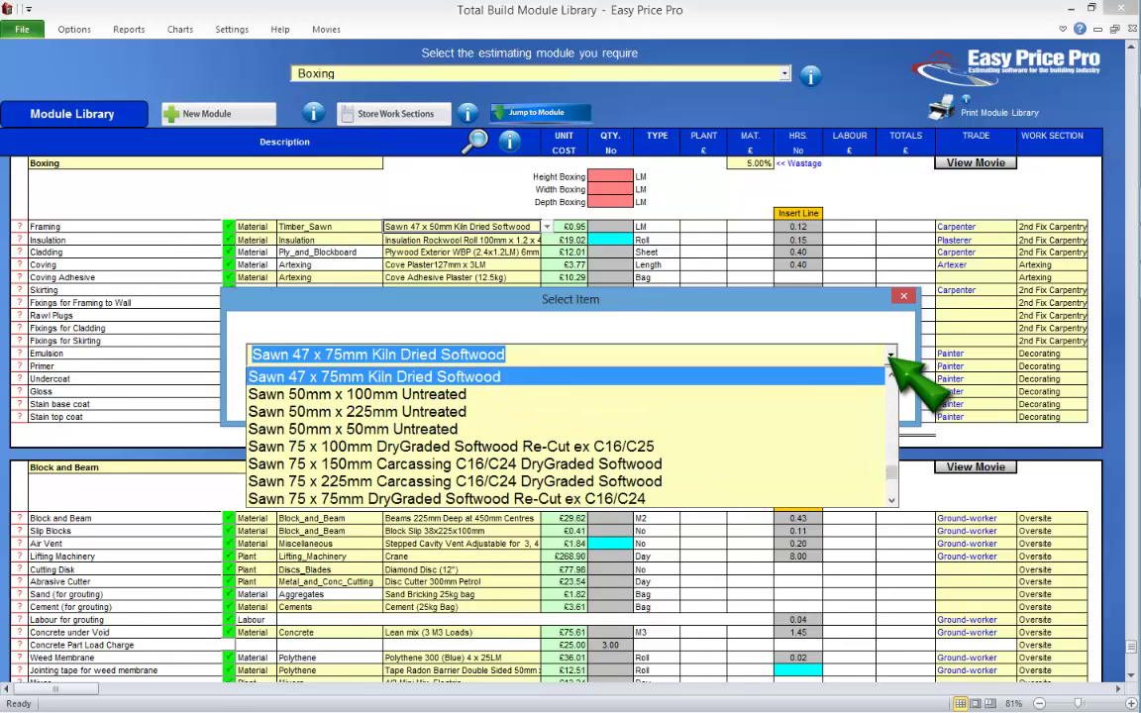
click(446, 377)
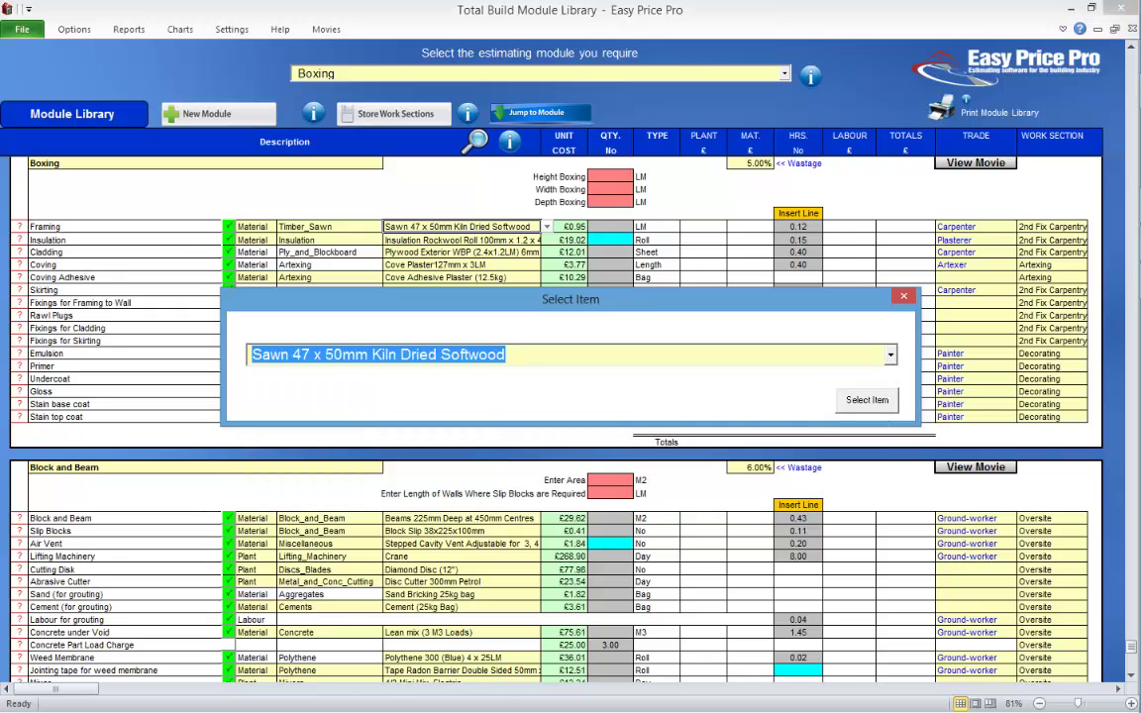
click(876, 400)
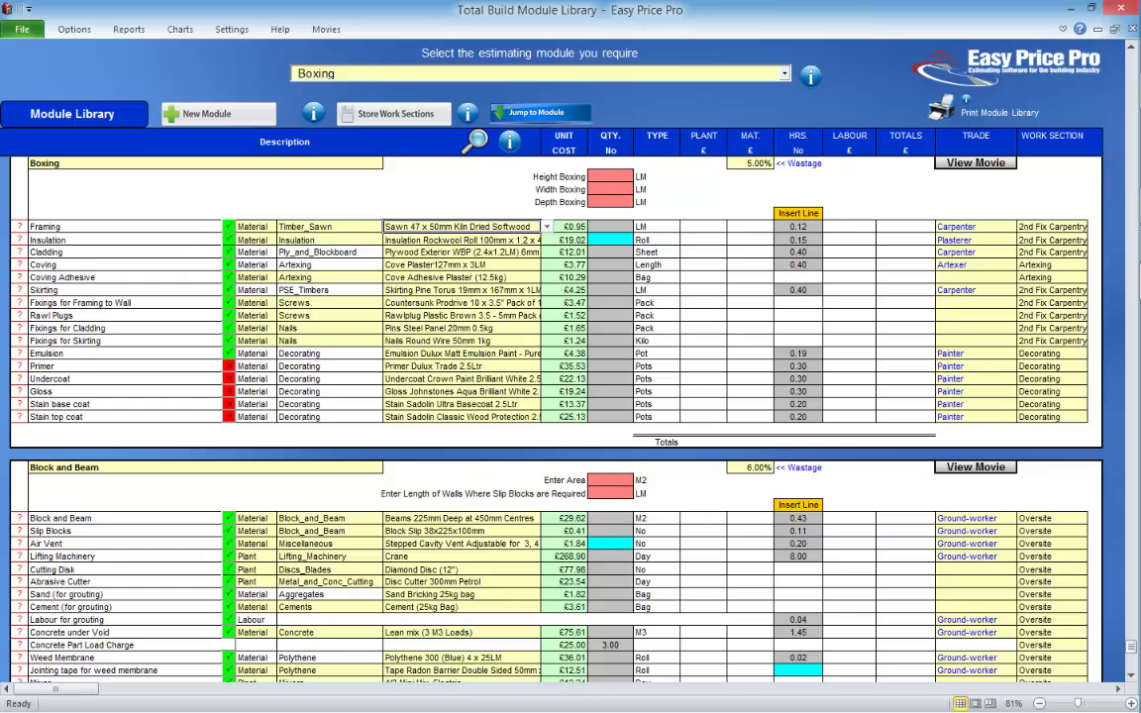
Exclude the Skirting line from the Boxing module, and include it again
click(229, 289)
click(74, 290)
click(229, 289)
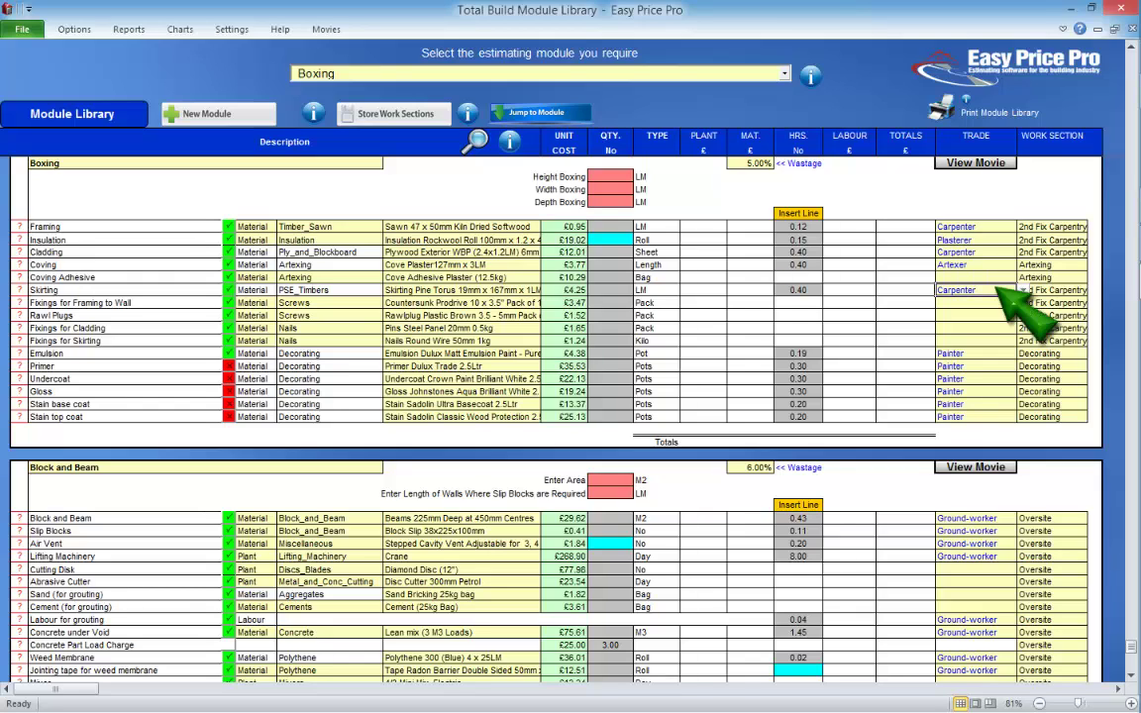
View the trade choices for the Boxing module's Skirting line, and select its work section entry
click(1023, 291)
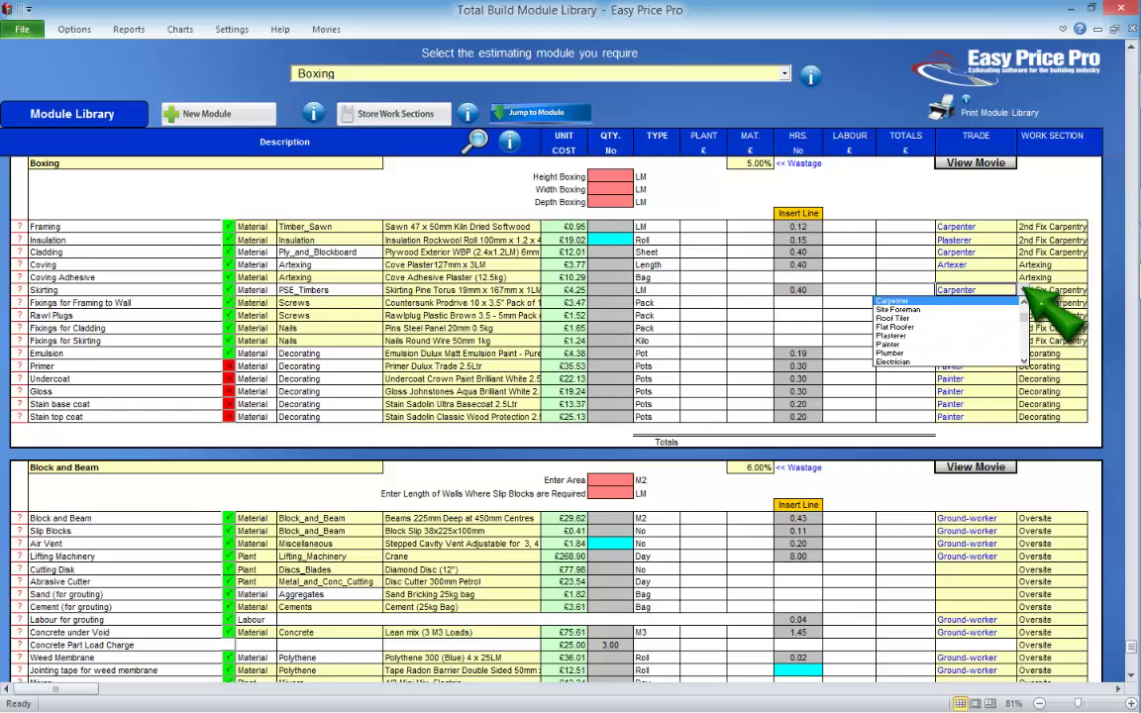
click(1024, 290)
click(906, 290)
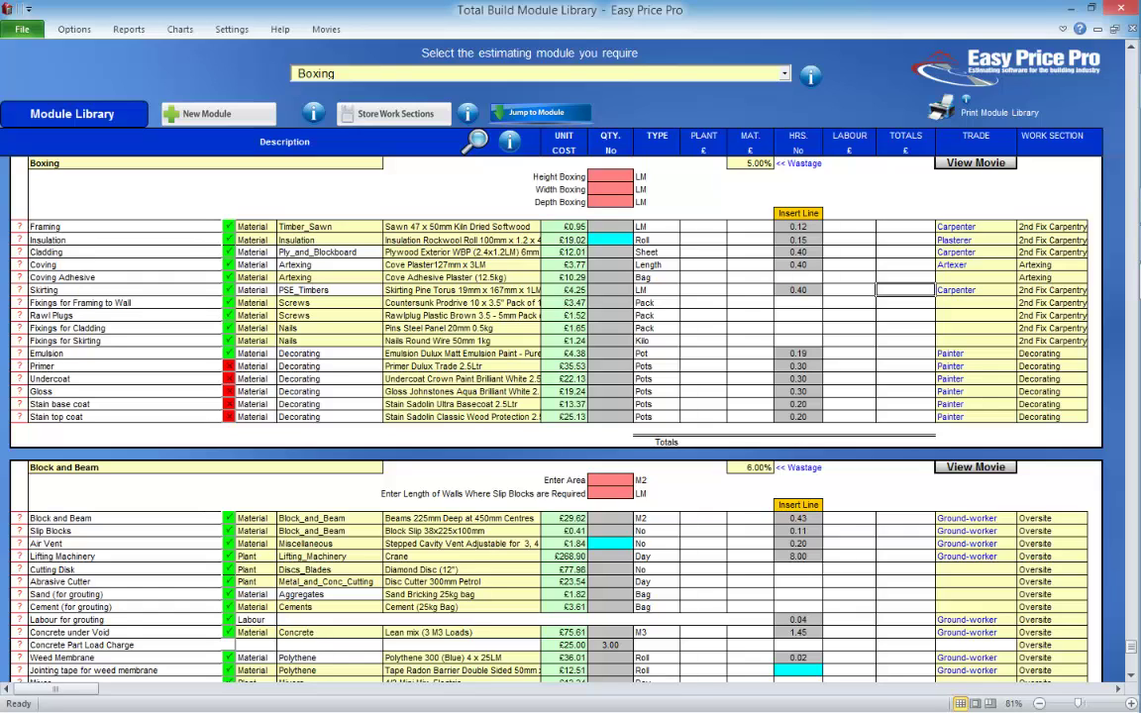
click(1032, 290)
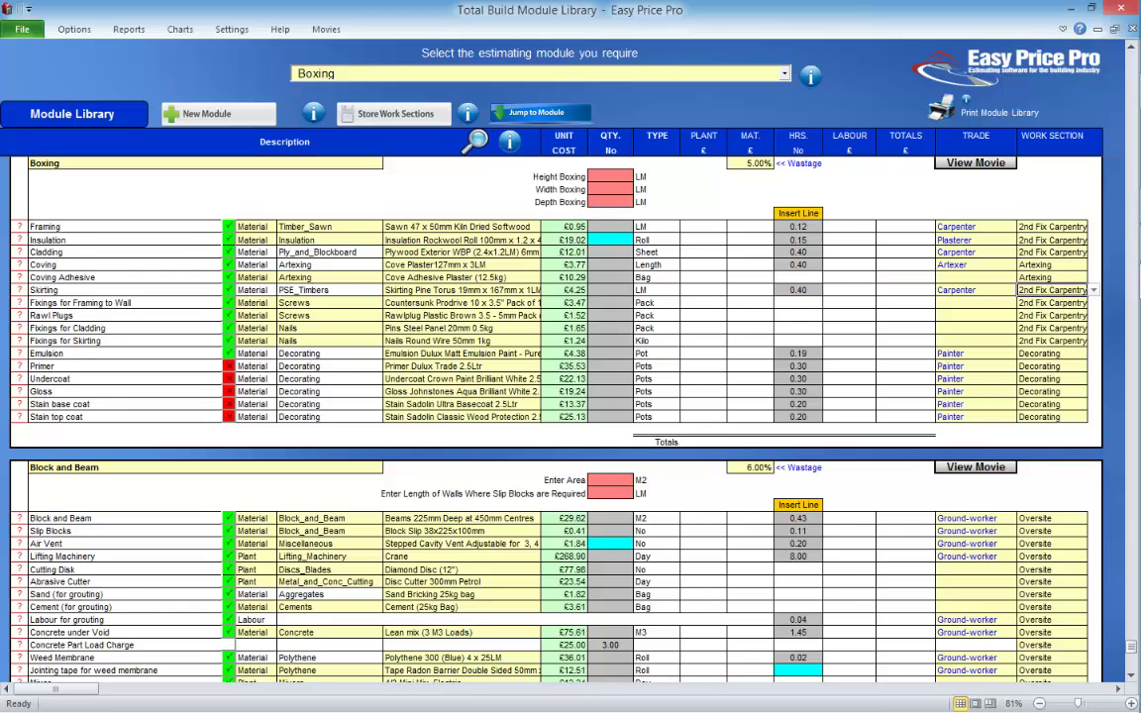
View the work section choices for the Boxing module's Skirting line, and leave the current choice in place
click(1094, 289)
scroll(1095, 297, up, 3)
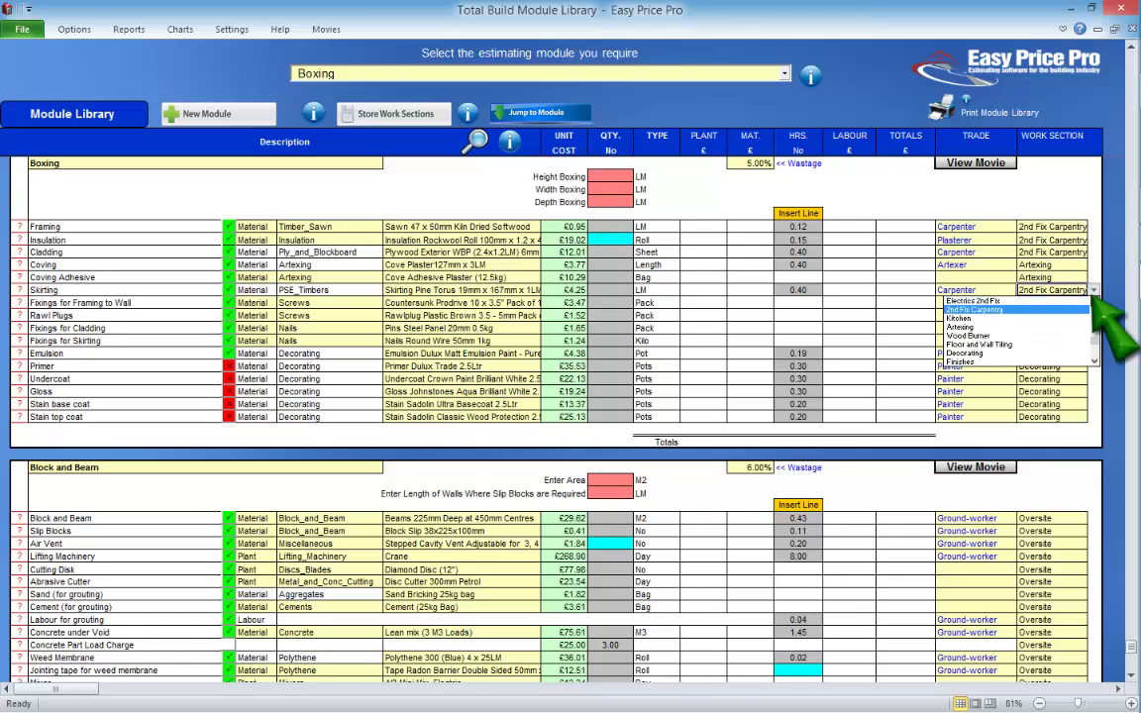
click(1094, 290)
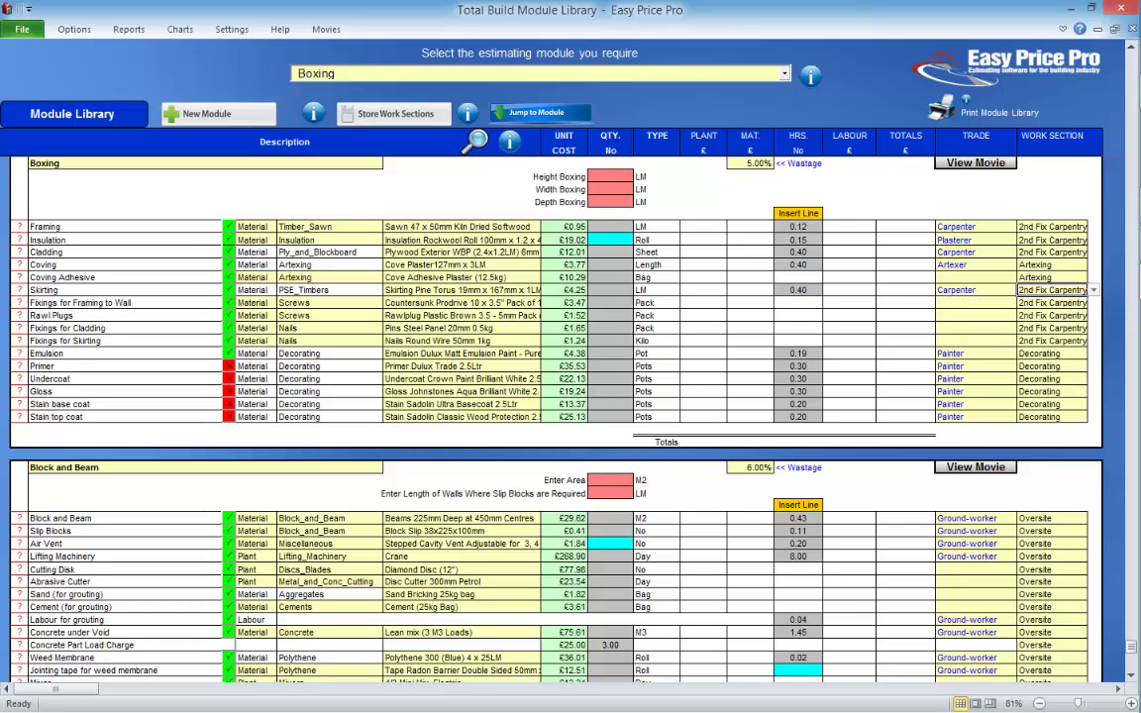
click(905, 289)
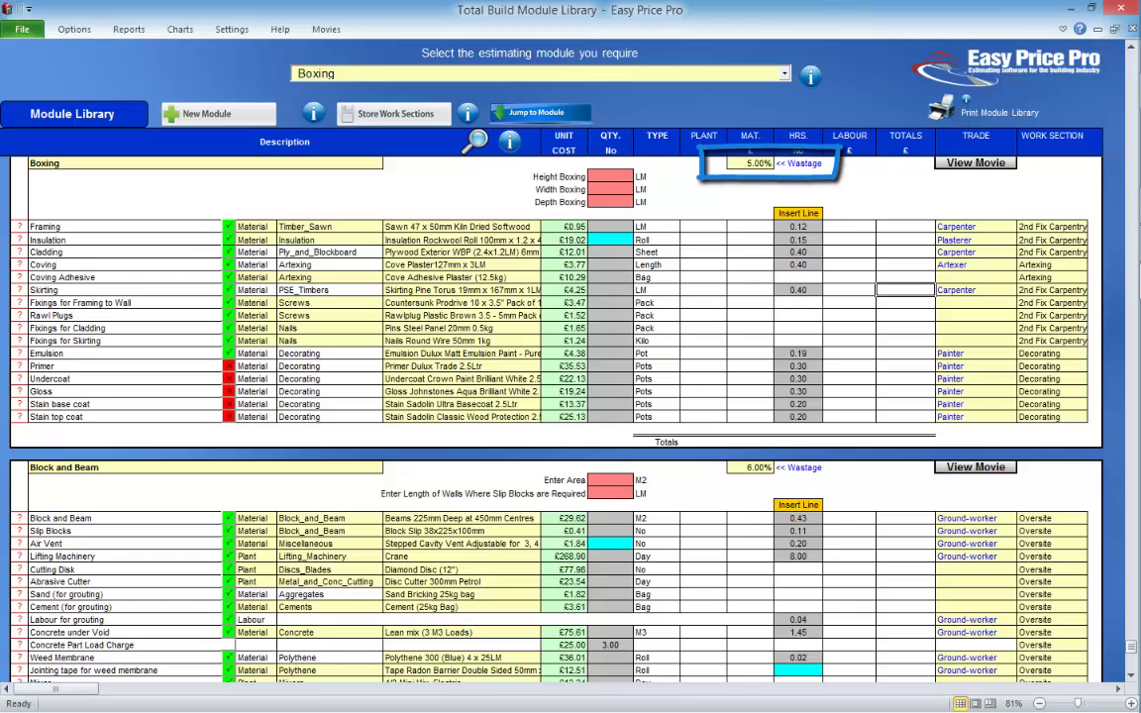
Try a 6% wastage for the Boxing module, set it back to 5%, and select the inserted line's description
click(750, 162)
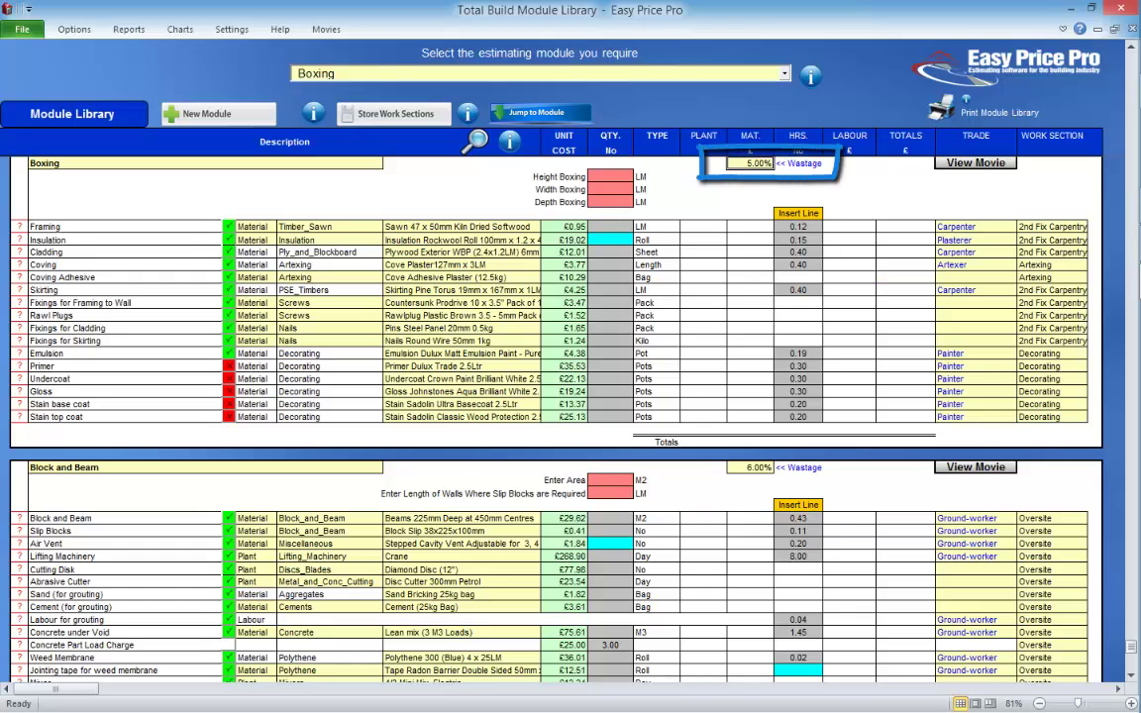
text(6)
key(Return)
click(750, 162)
text(5)
key(Return)
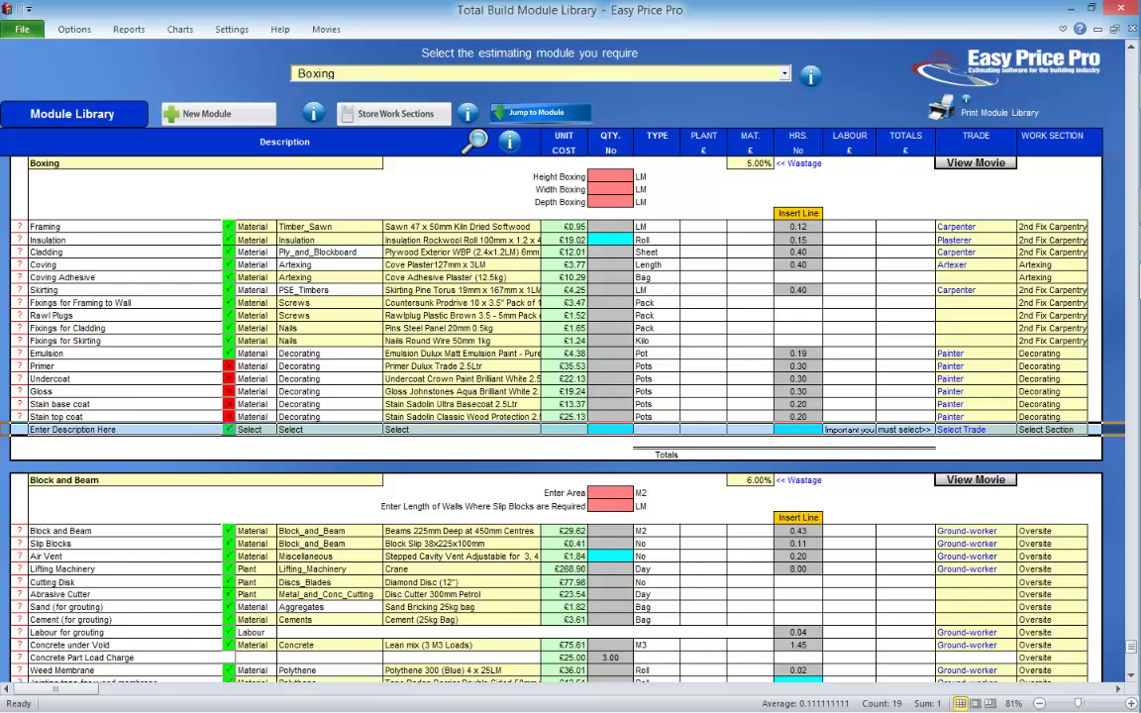
click(124, 429)
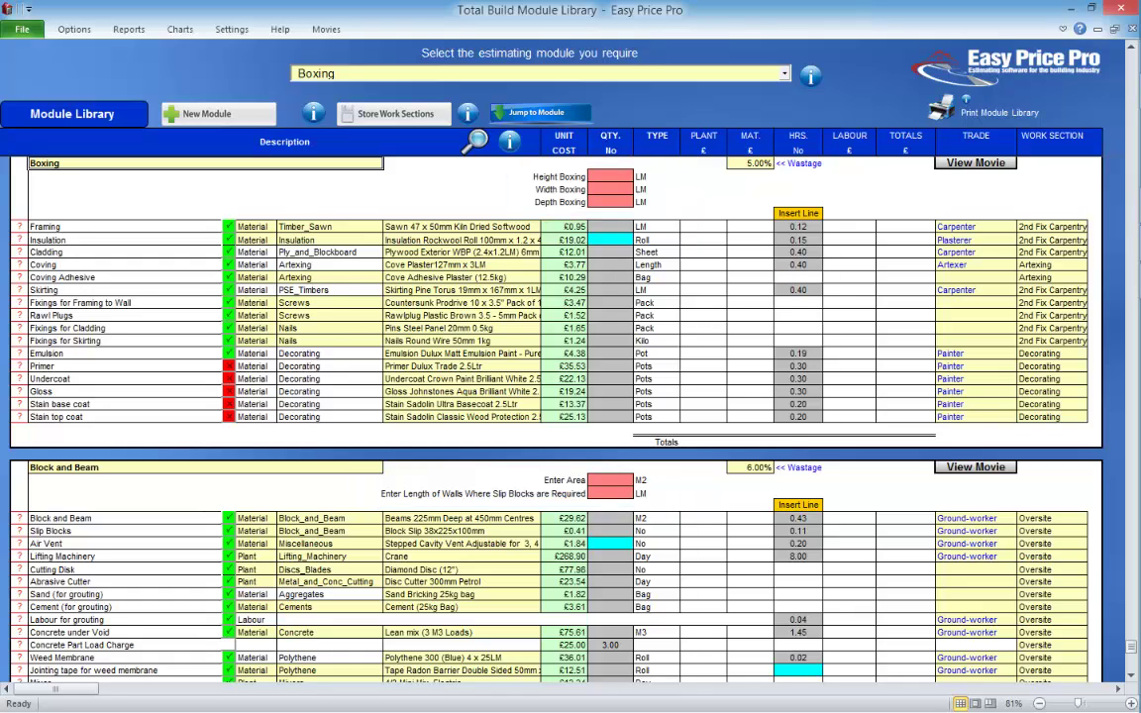
Go to the Door (Hanging External) module and bring up the Save command
click(784, 74)
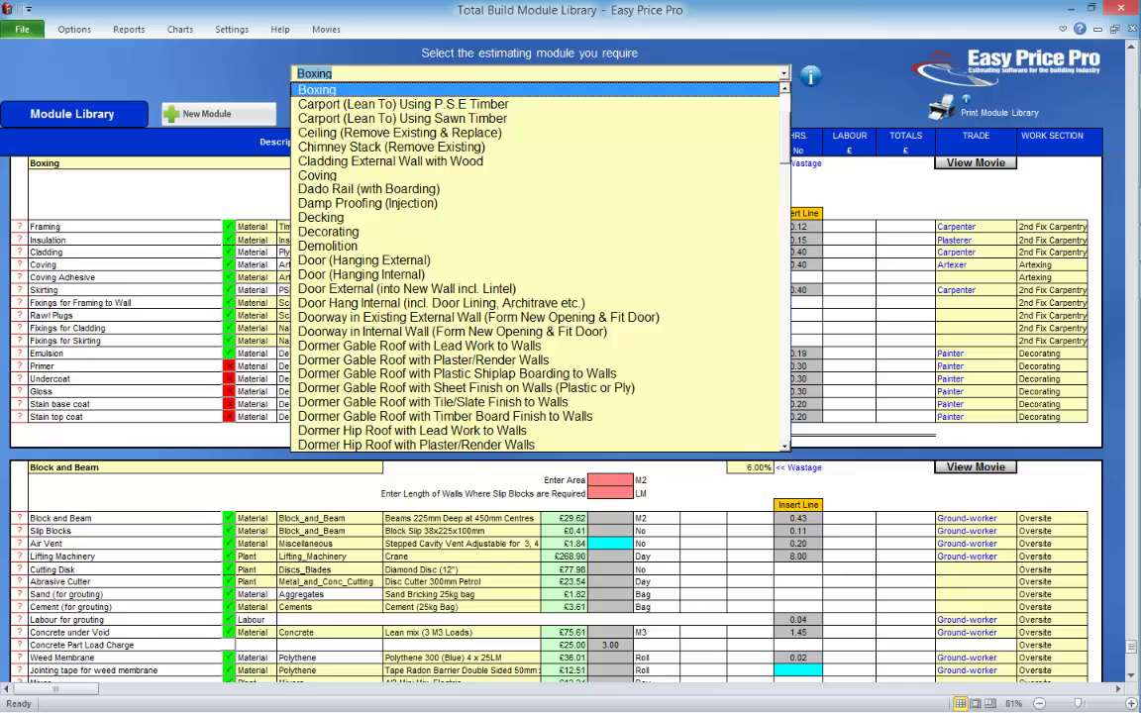
click(672, 260)
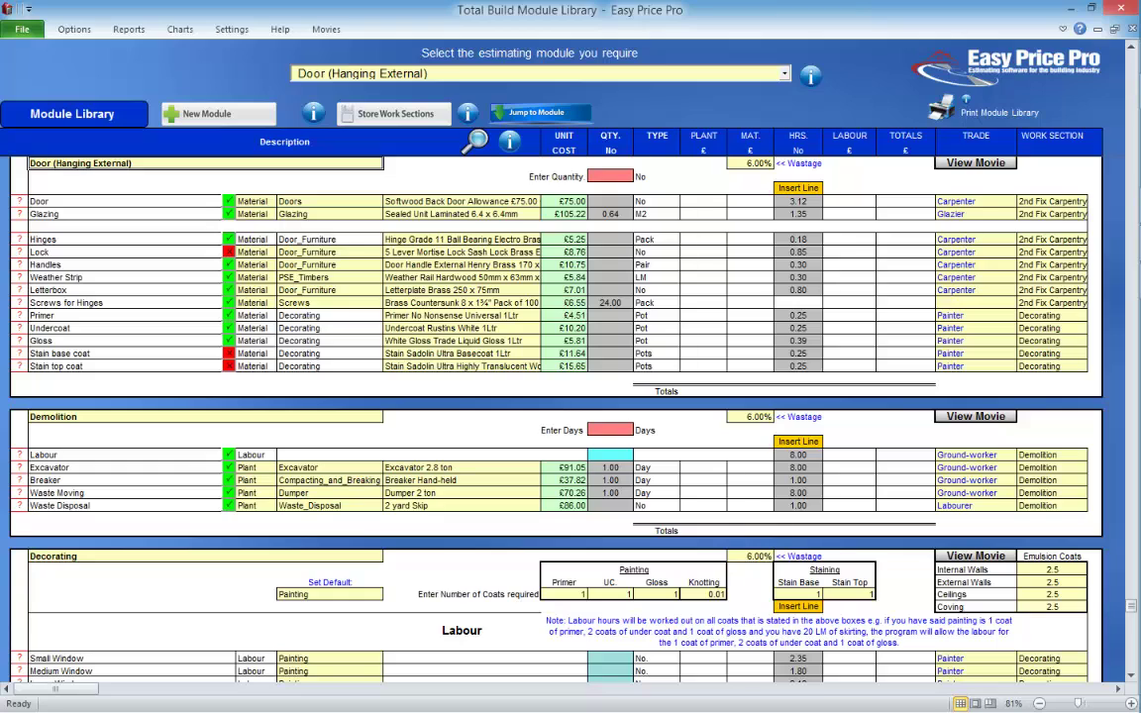
click(75, 29)
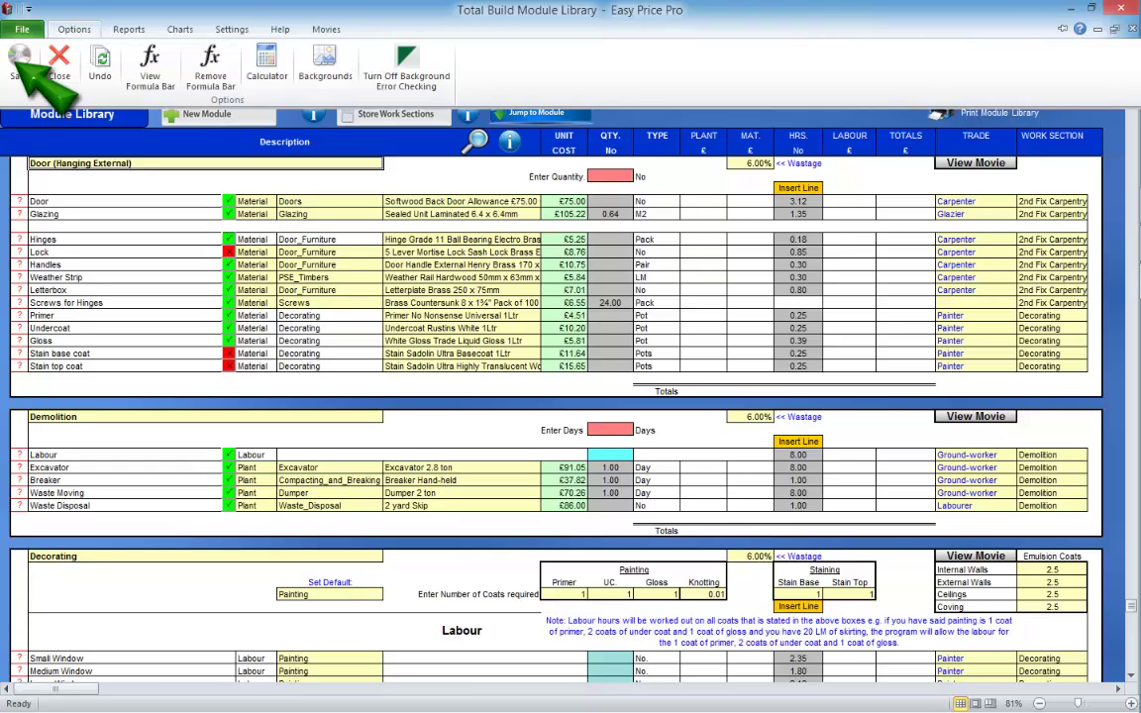
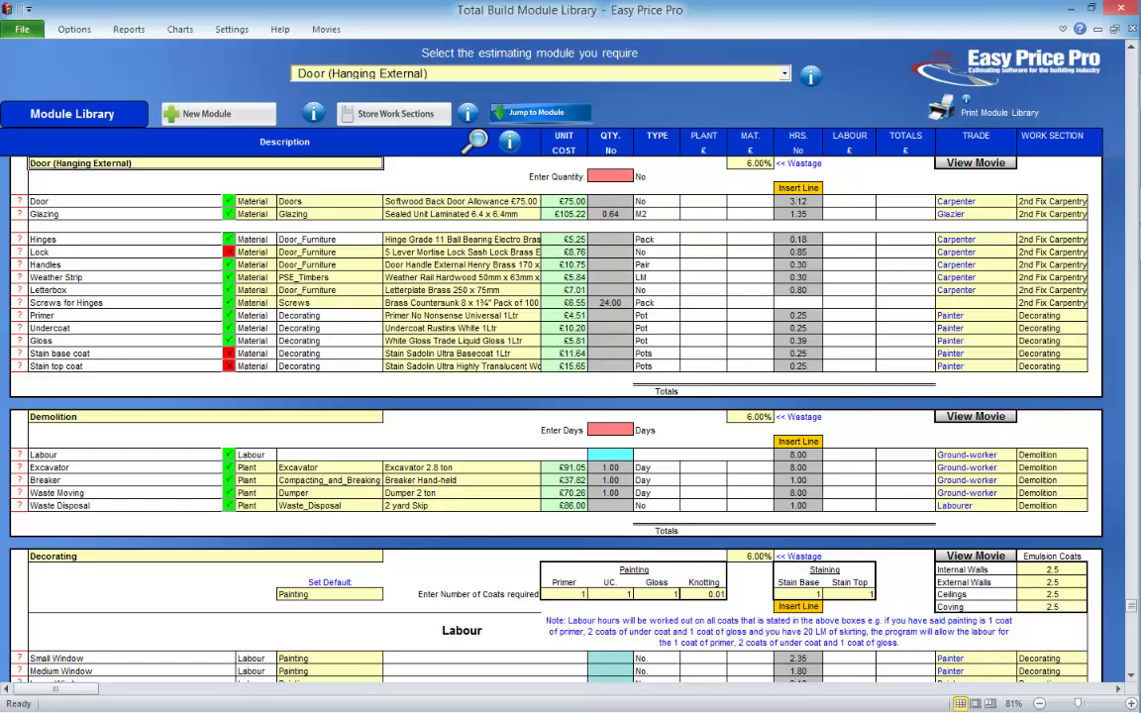
Go to the Driveways (Concrete) module and view its Sub-base settings for labour, material and weight conversion
click(785, 73)
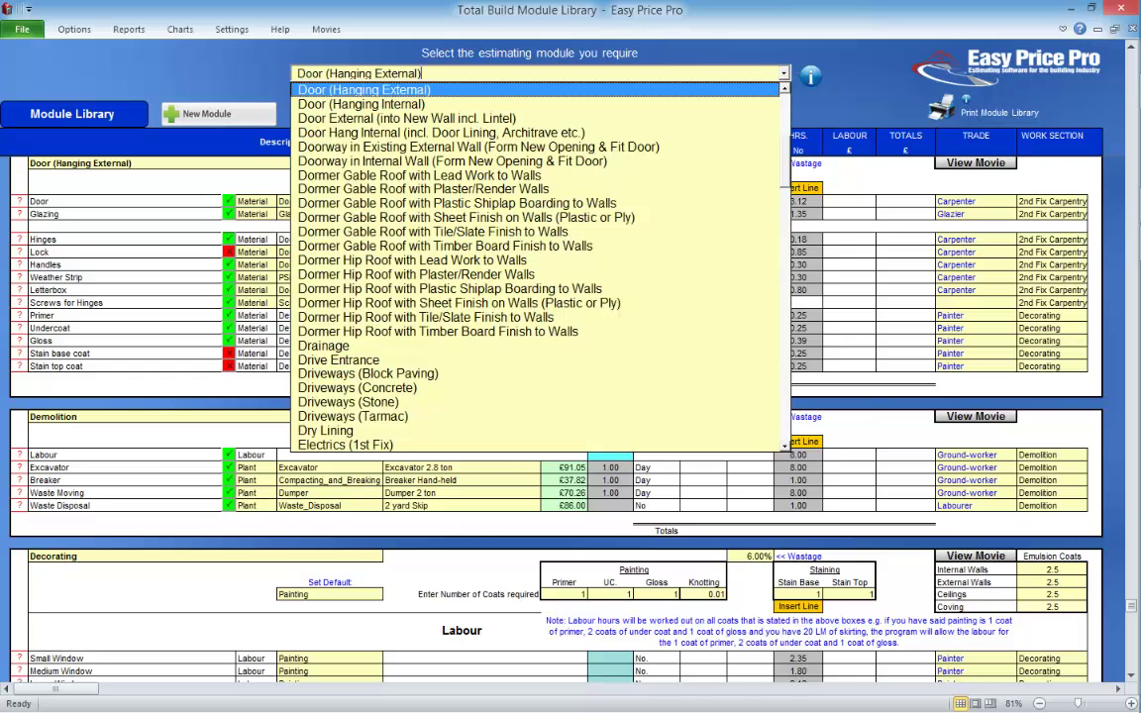
click(435, 388)
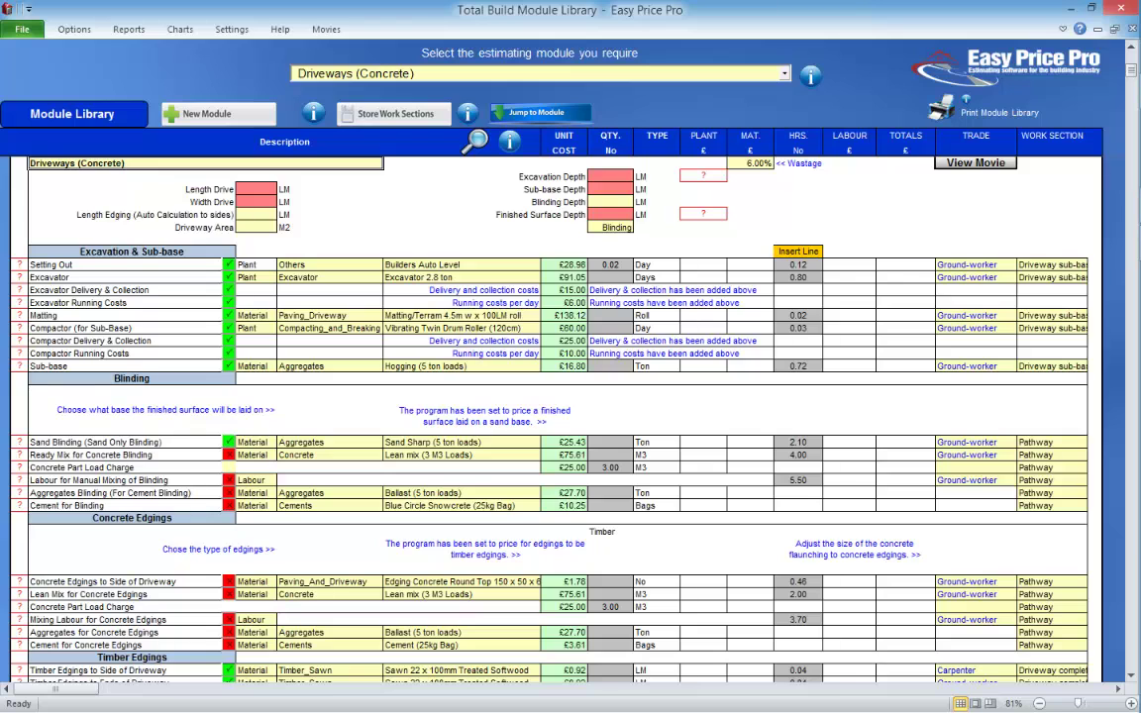
click(18, 366)
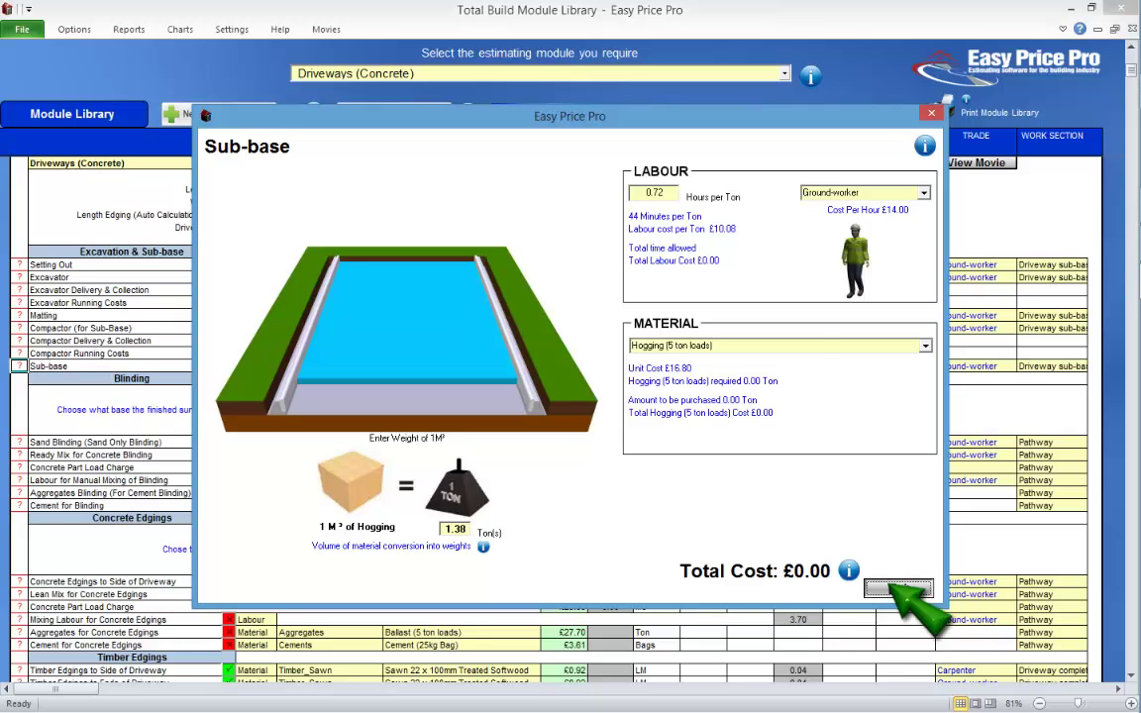
click(897, 588)
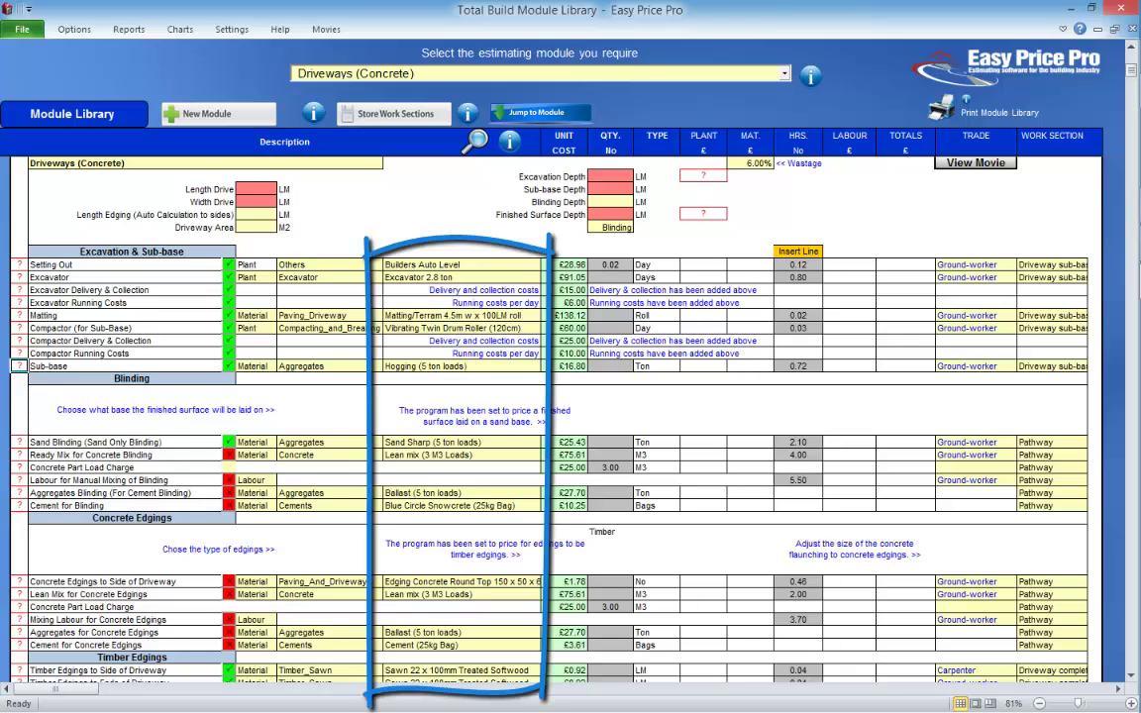
Set the material of the Sand Blinding (Sand Only Blinding) line to Sand Sharp (20 ton loads)
click(457, 442)
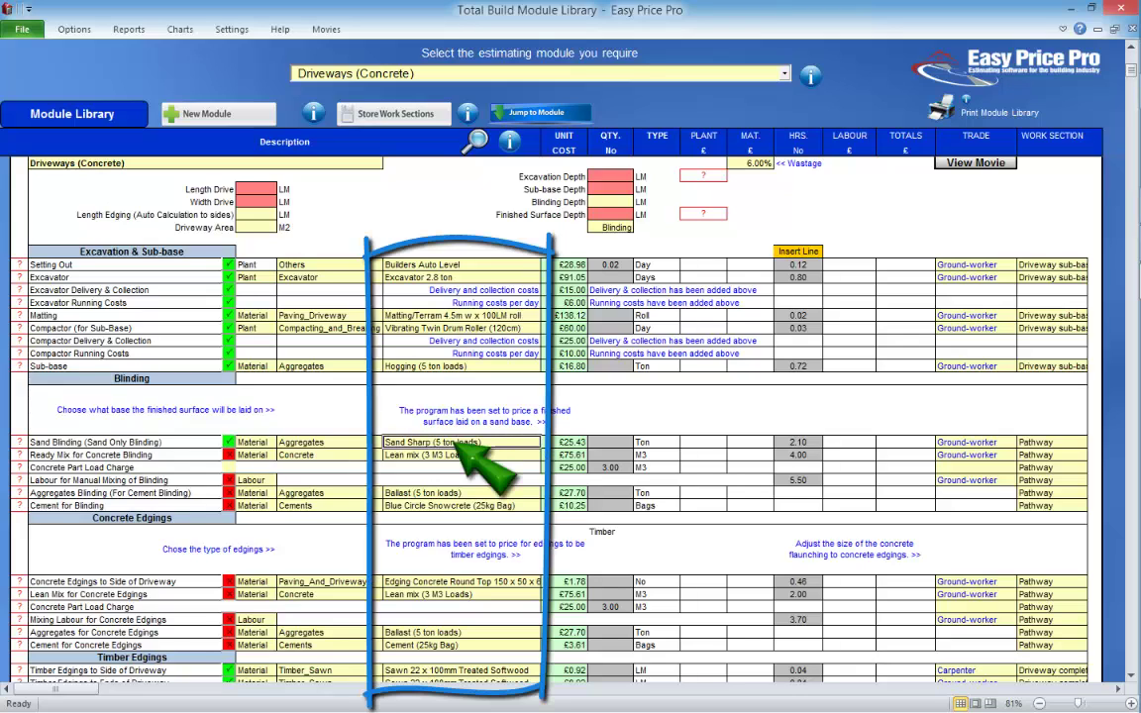
click(477, 140)
click(890, 355)
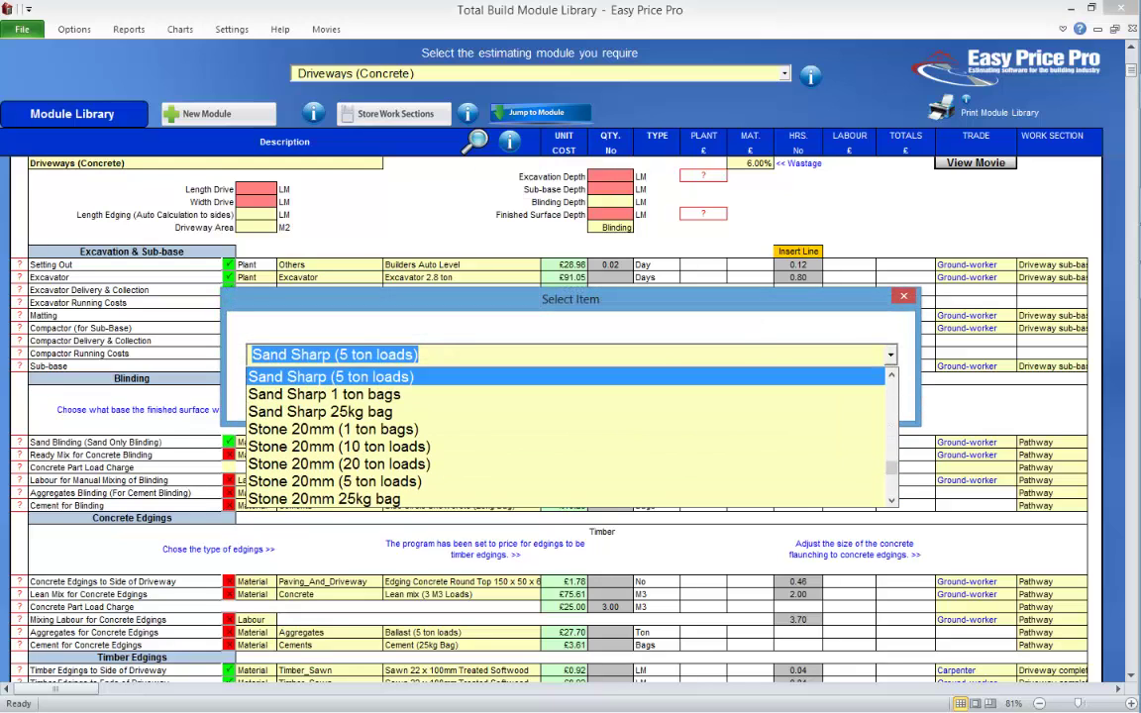
click(891, 375)
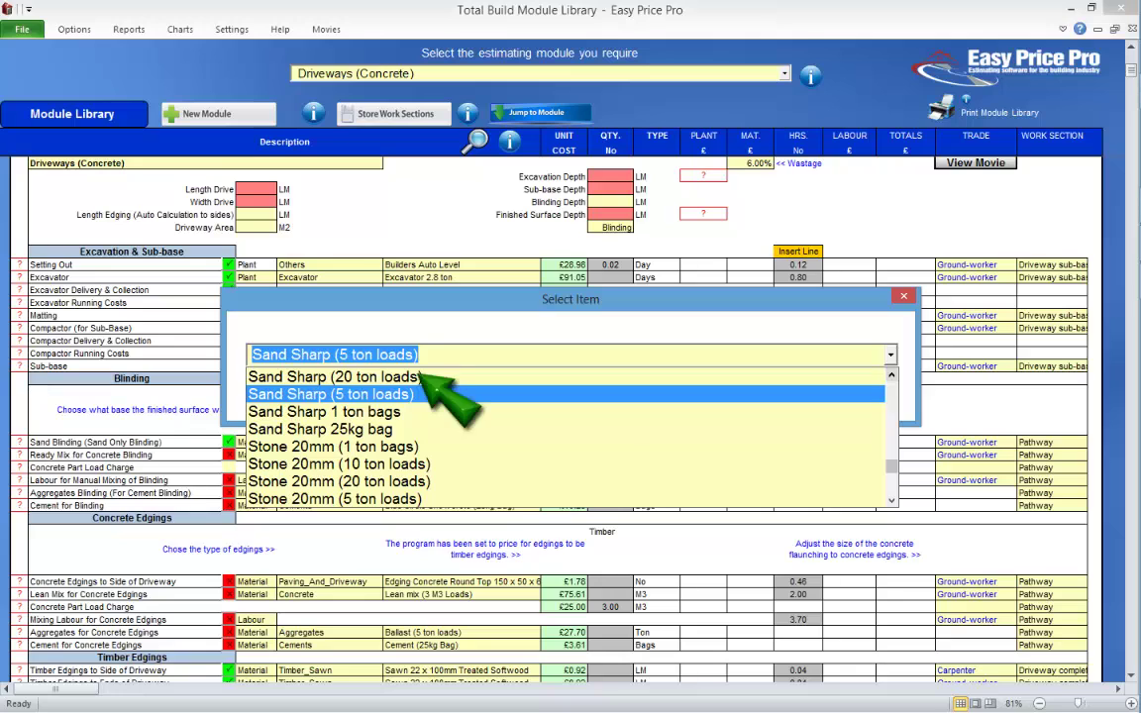
click(416, 376)
click(868, 400)
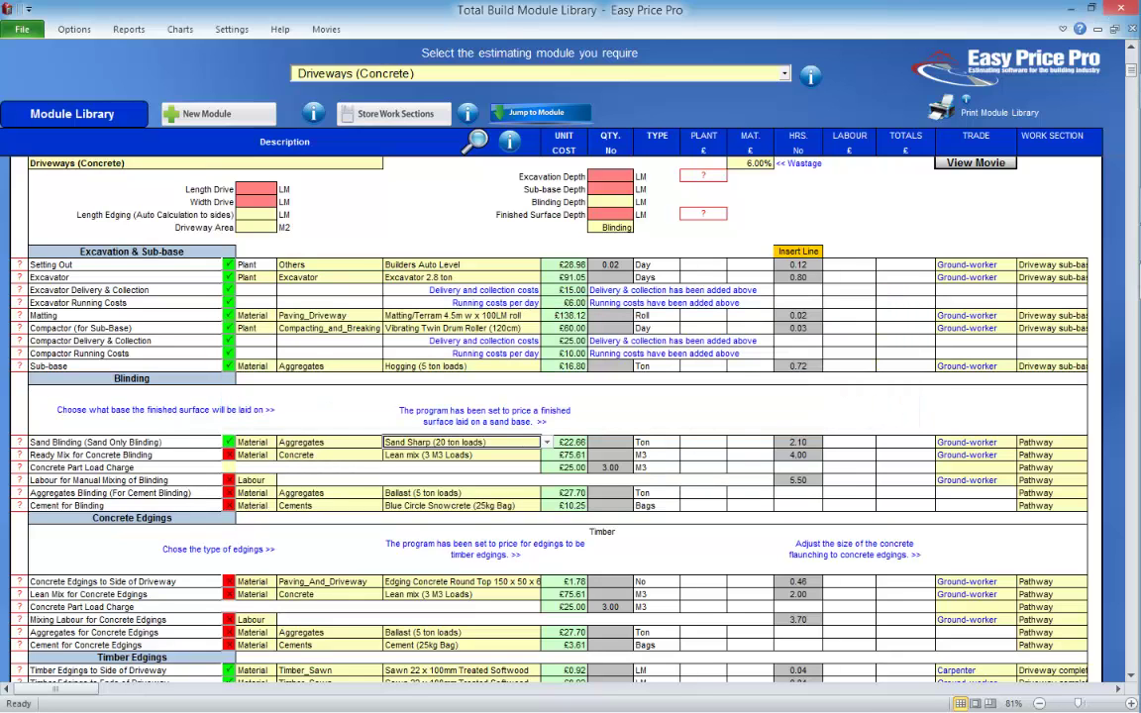
View the trade and work section choices for the Sand Blinding (Sand Only Blinding) line
click(975, 442)
click(1023, 442)
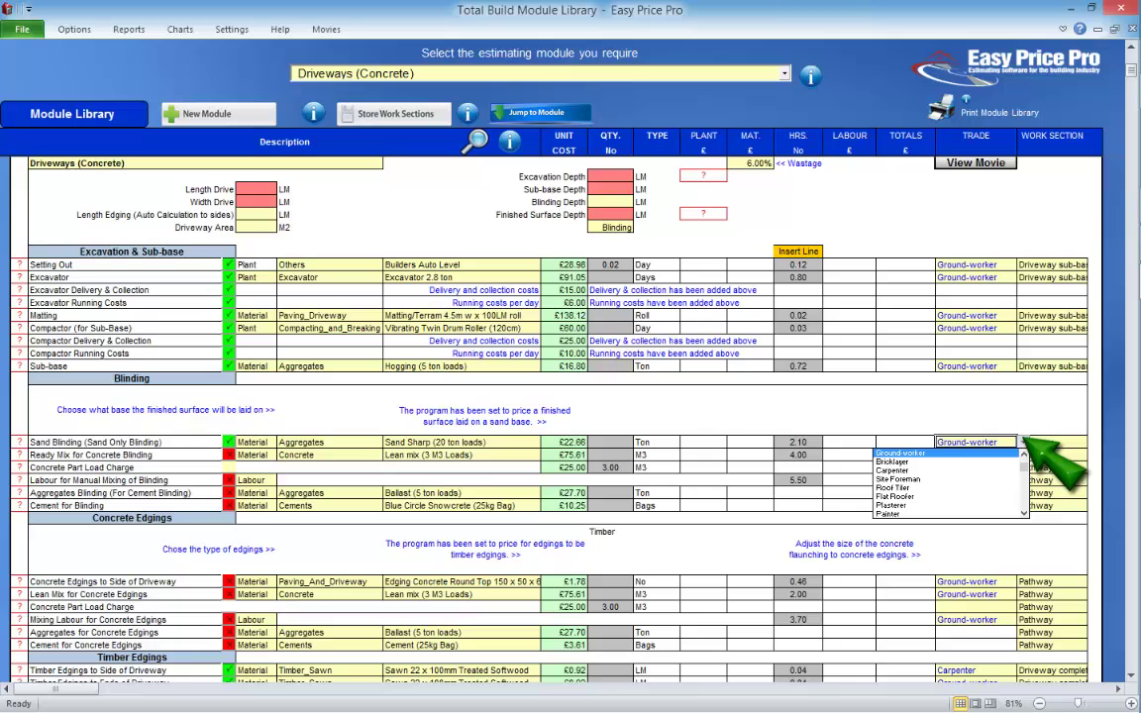
click(1024, 442)
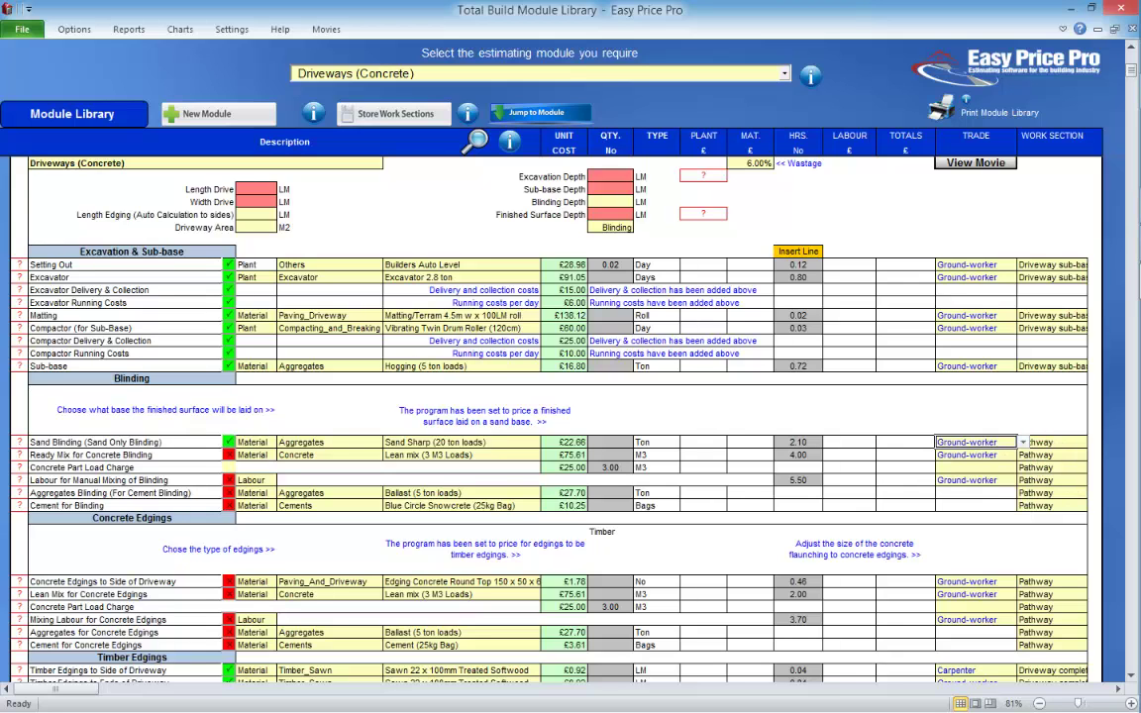
click(1053, 442)
click(1094, 442)
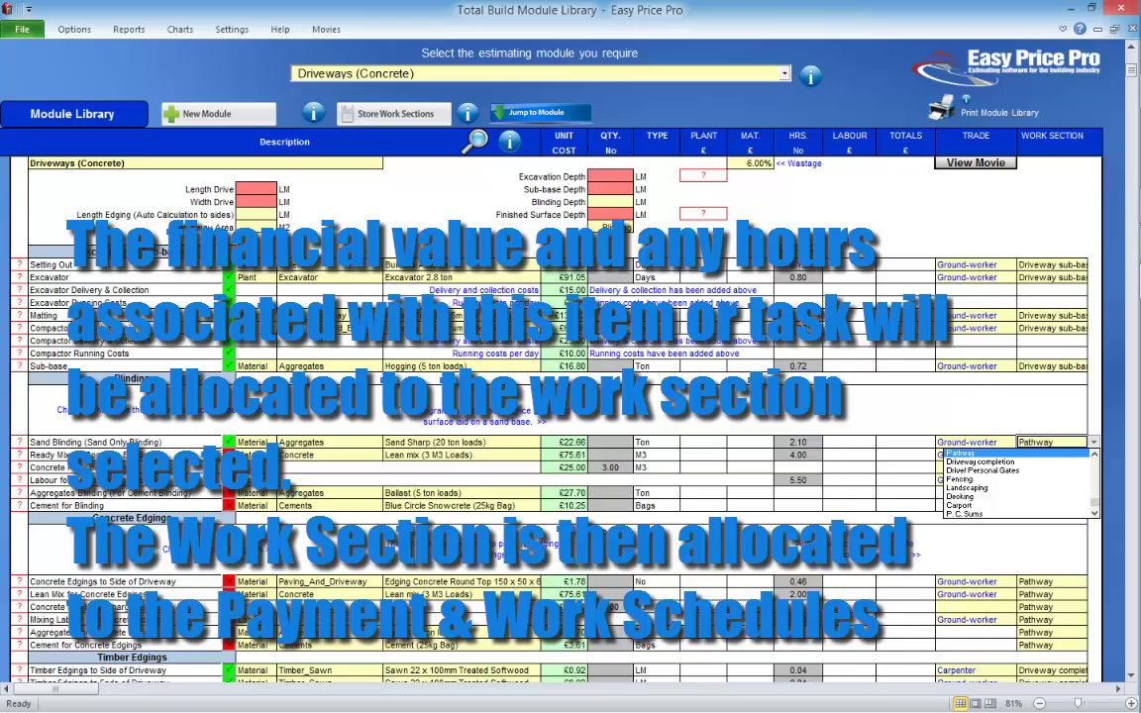
key(Escape)
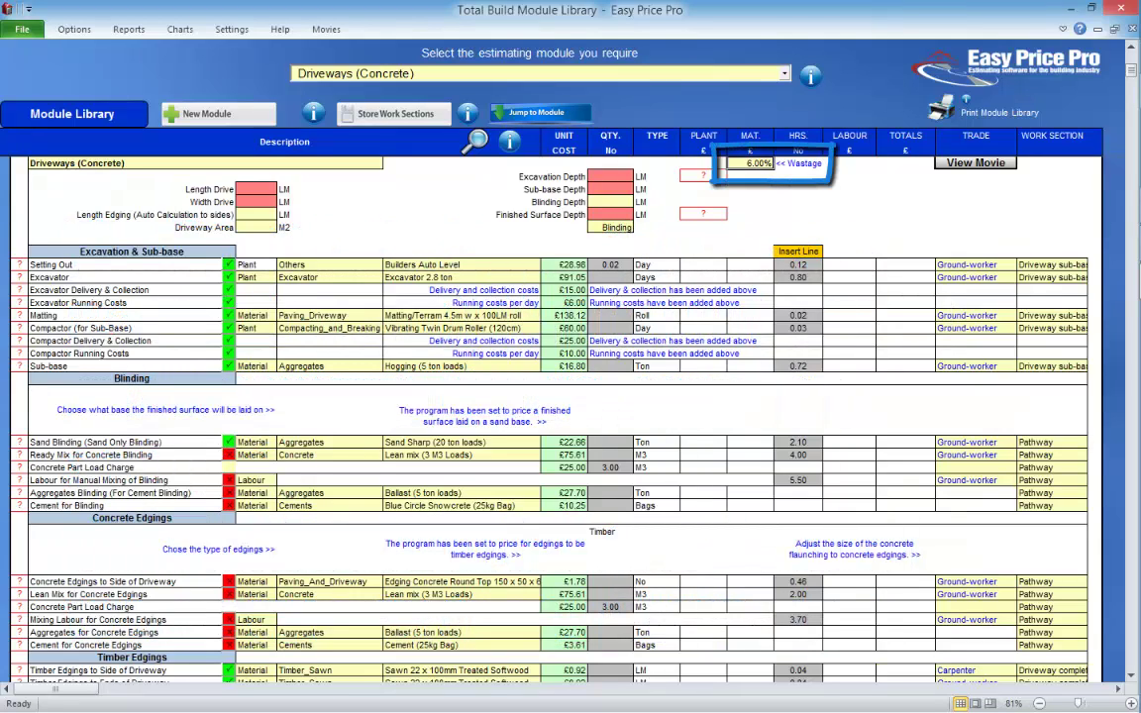
Exclude the Setting Out line from the Driveways (Concrete) module, include it again, and save the Module Library
click(229, 264)
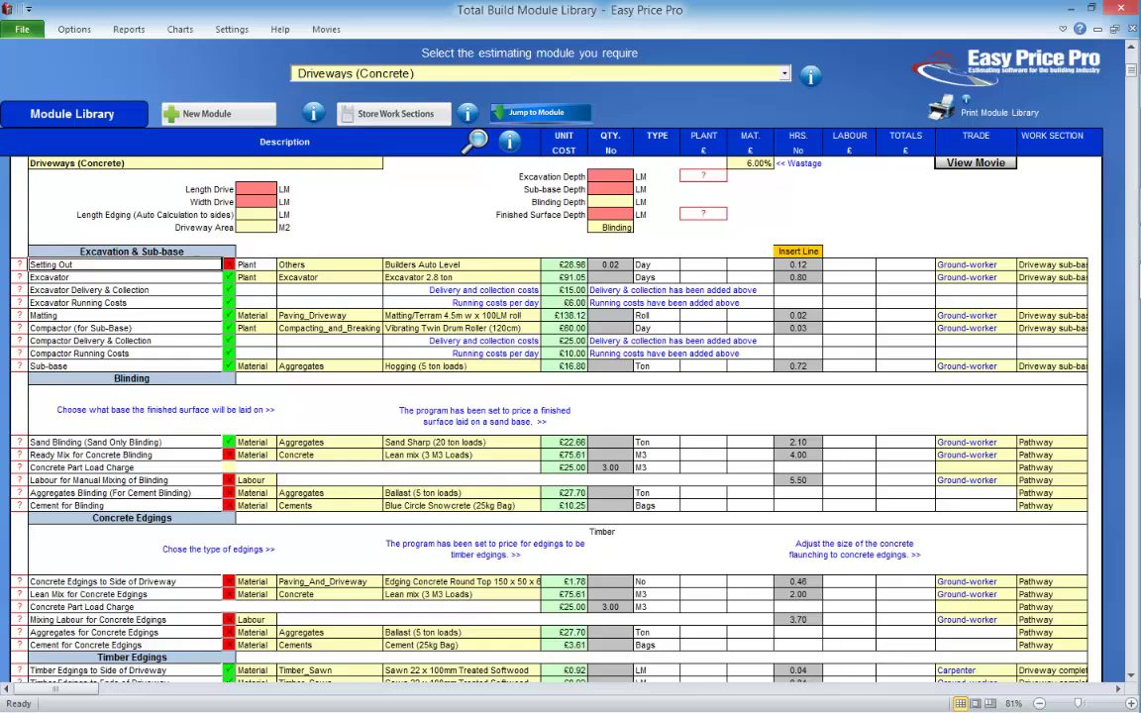
click(229, 264)
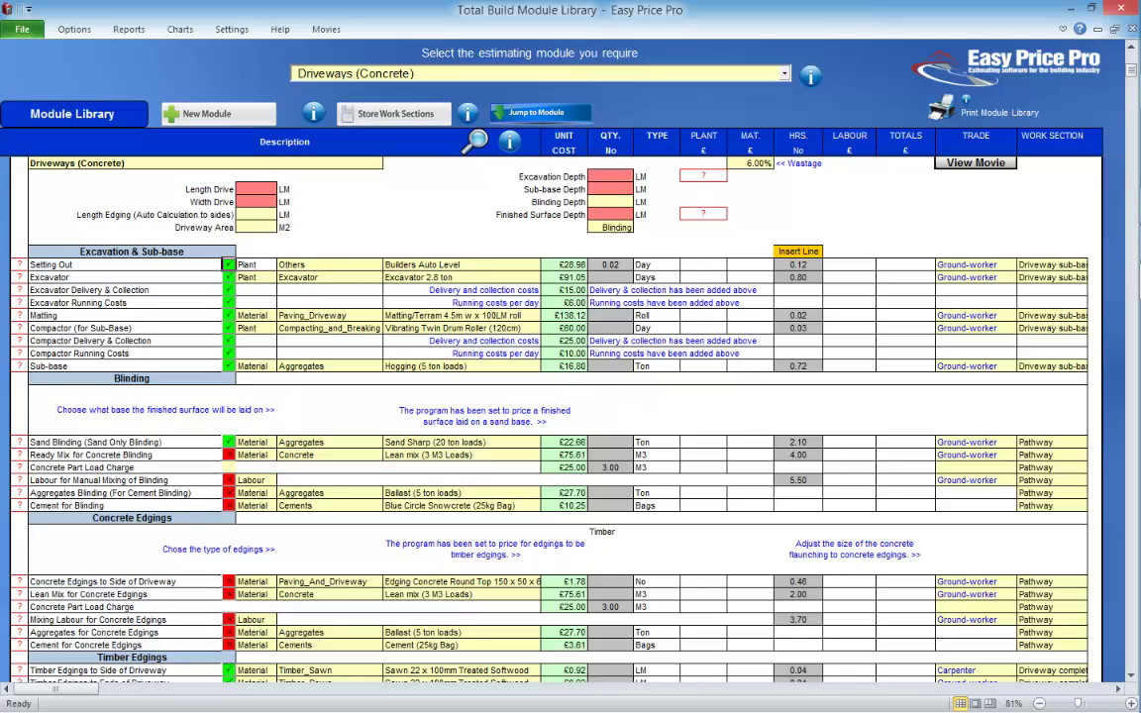
click(74, 29)
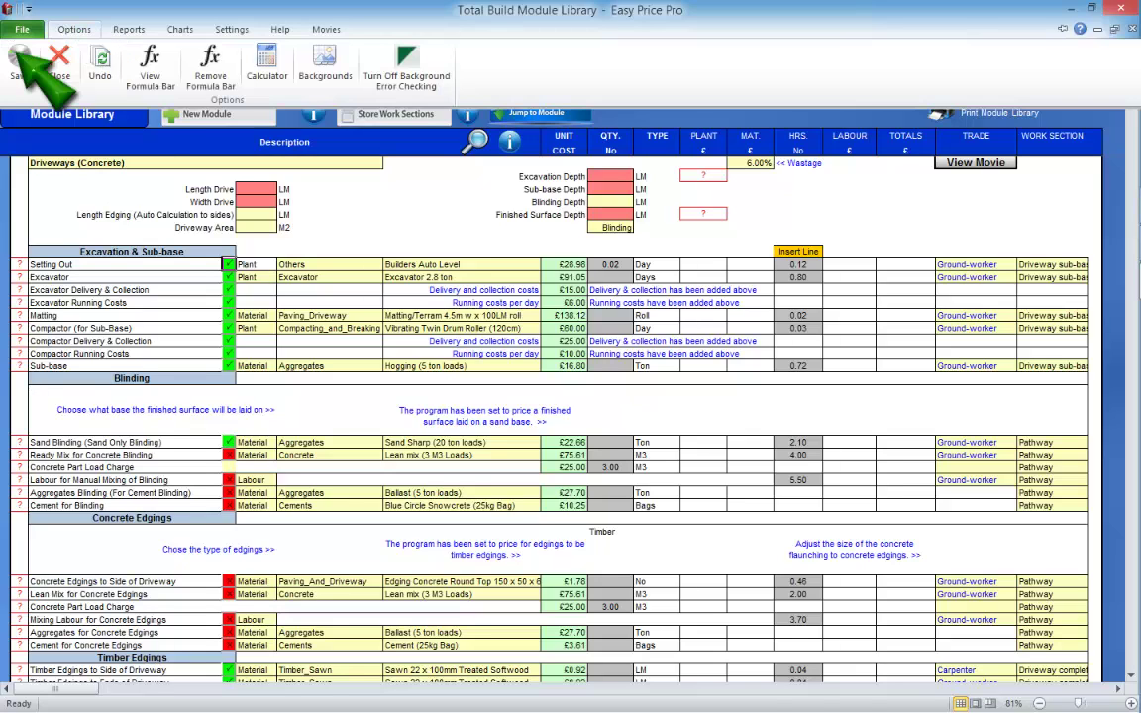
click(19, 62)
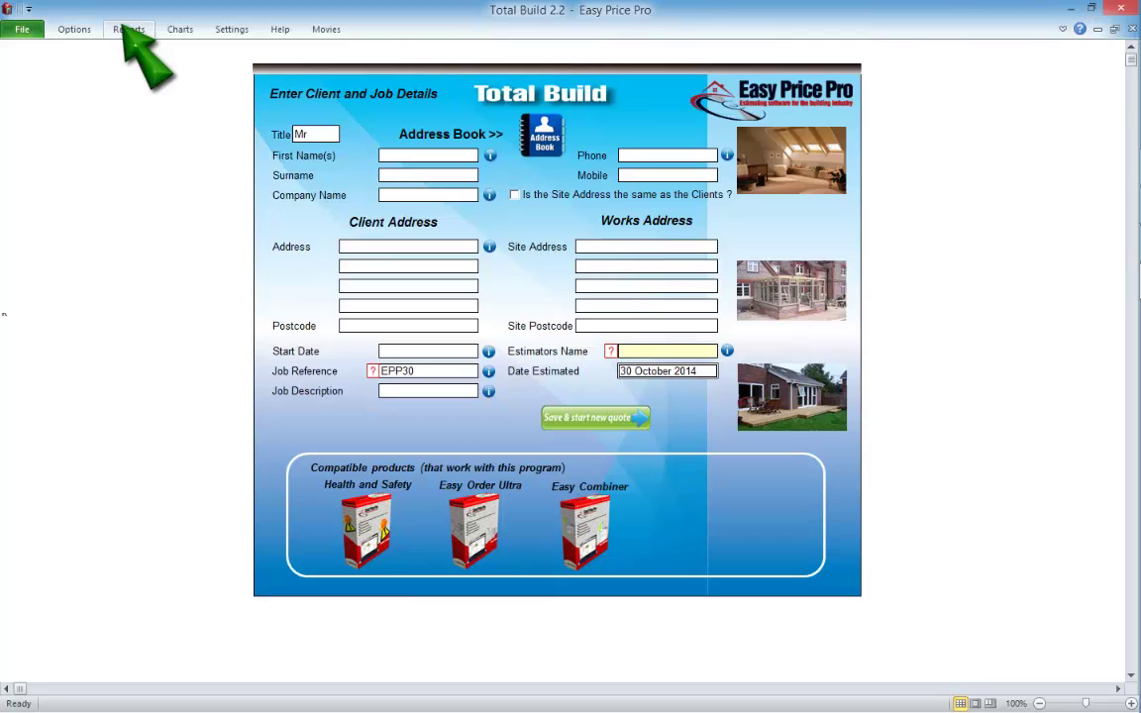
View the available reports in Total Build 2.2, and the Job Reference and Estimators settings on its job details page
click(129, 29)
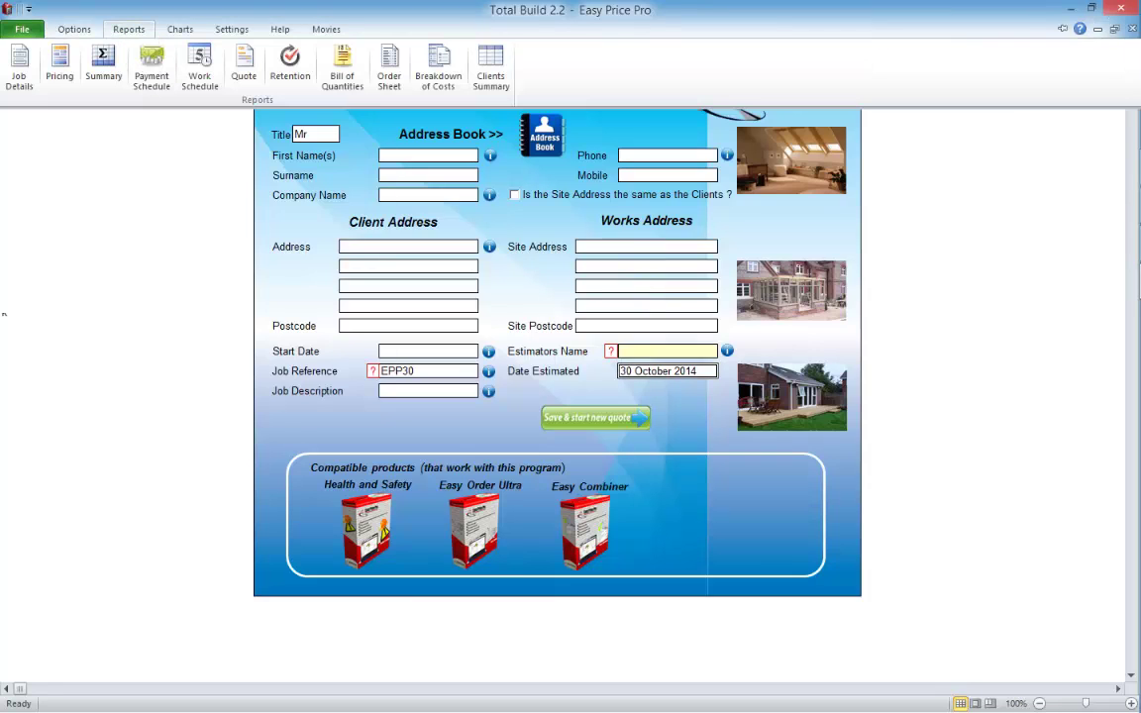
key(Escape)
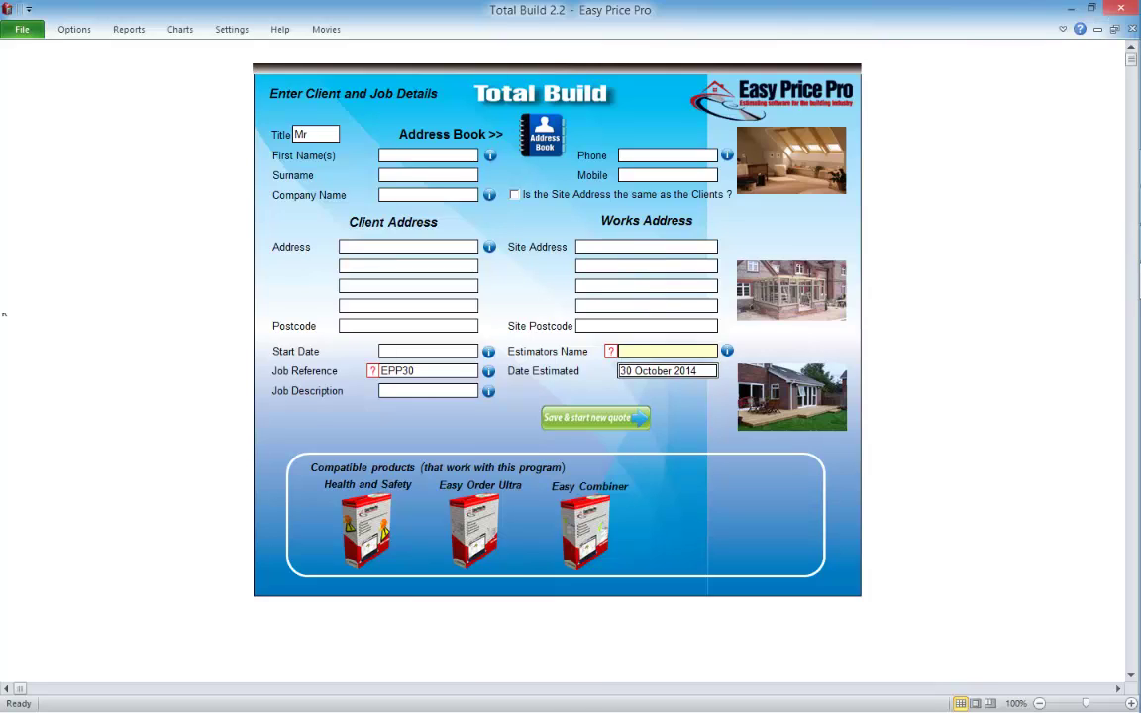
click(372, 370)
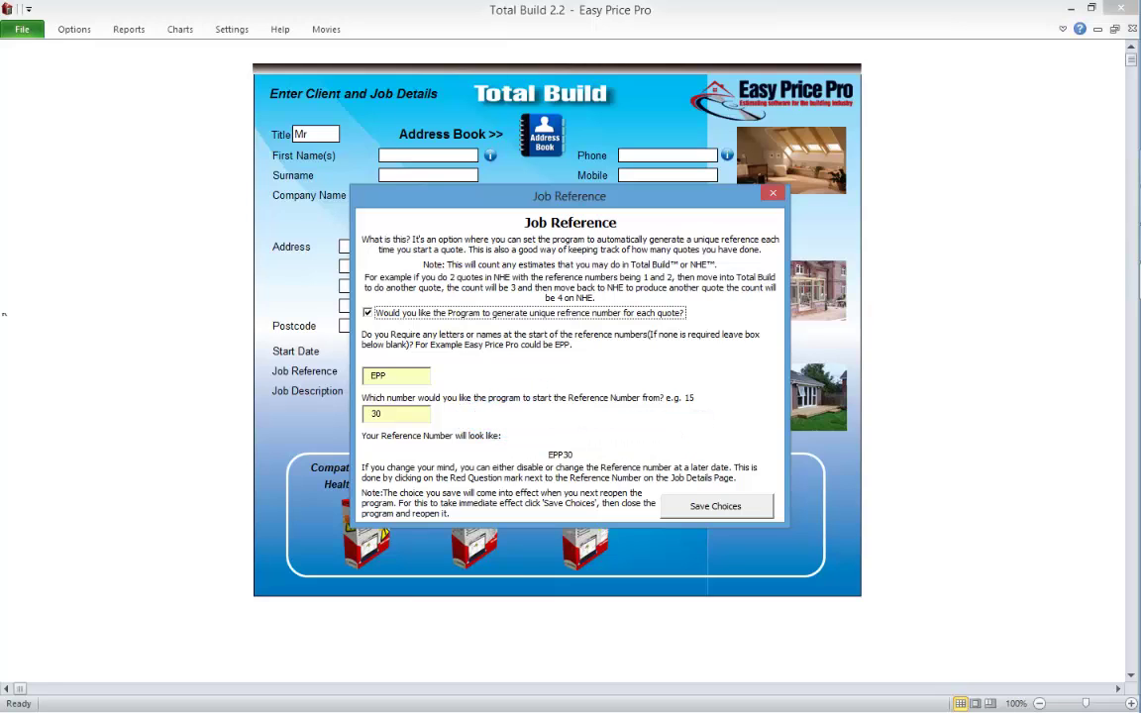
click(772, 193)
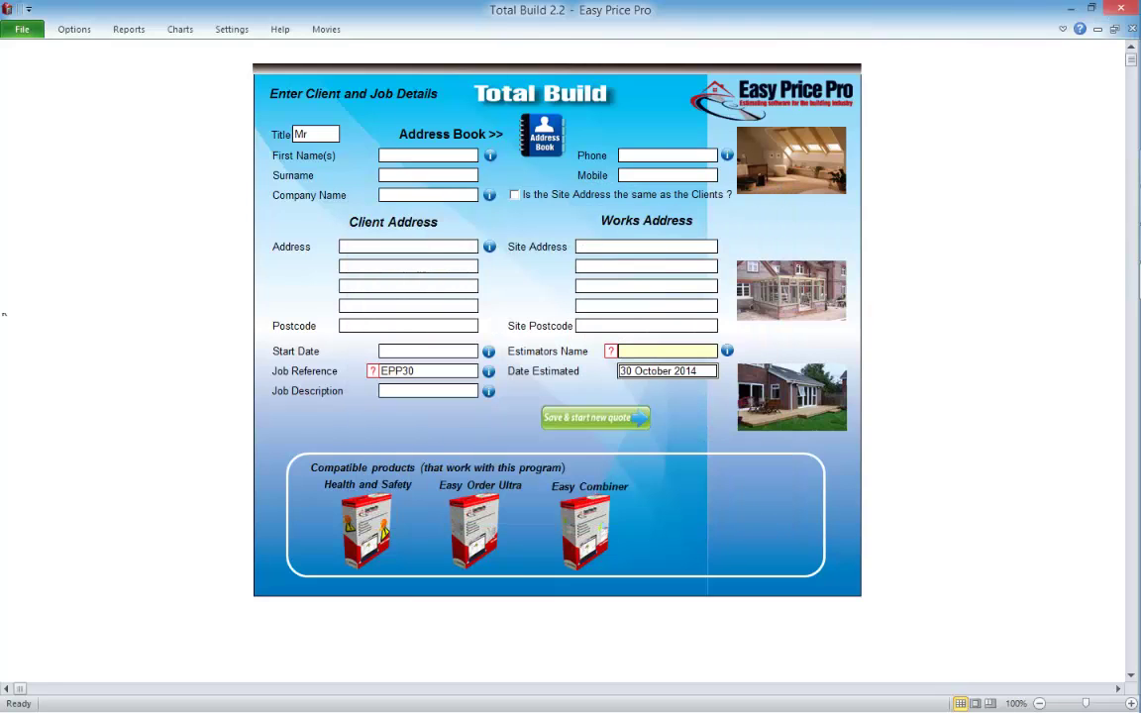
click(612, 350)
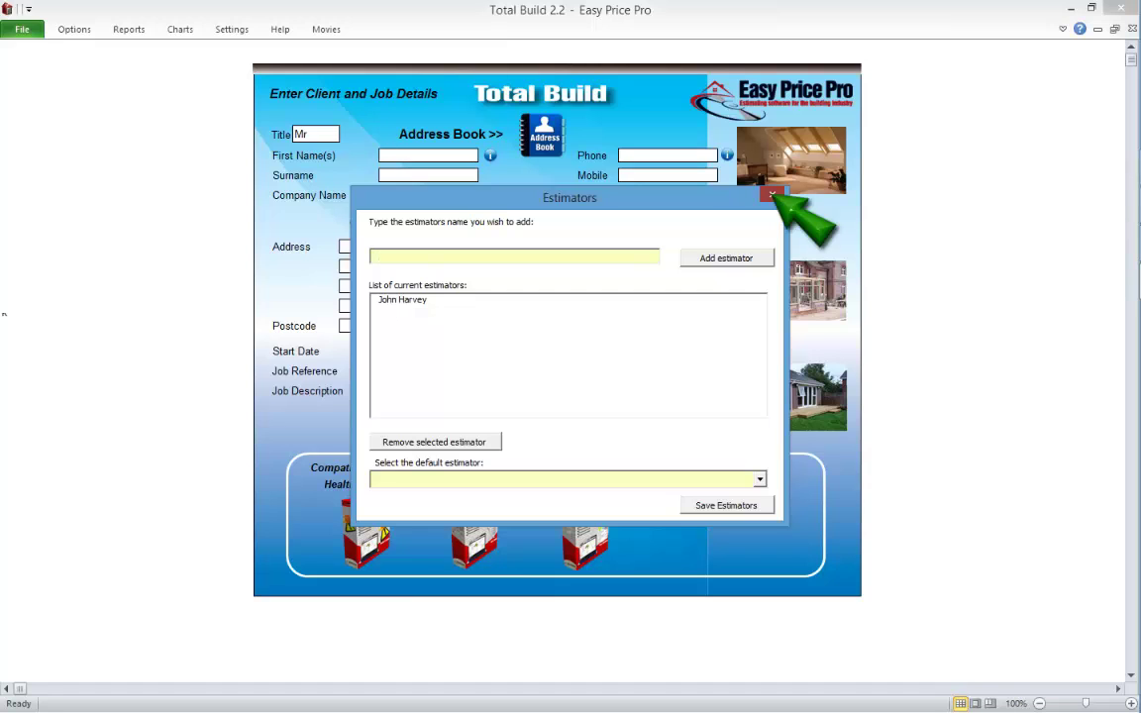
click(772, 194)
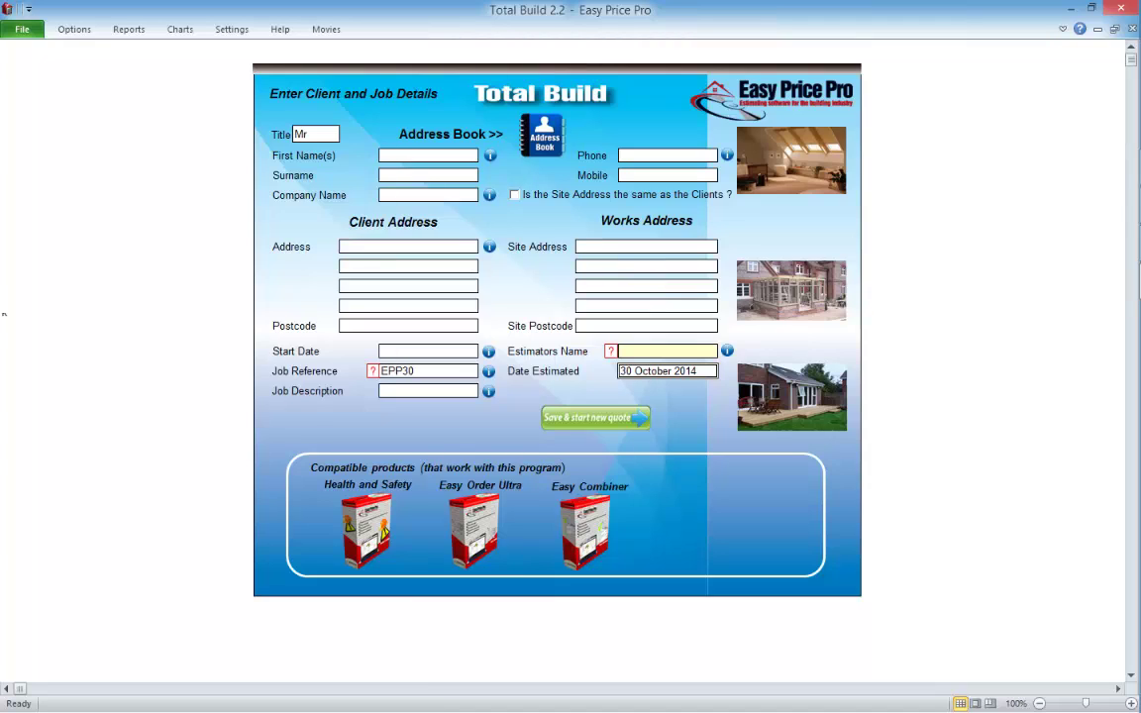
Open the quote's cover letter text for editing, and go back to the quote page
click(232, 29)
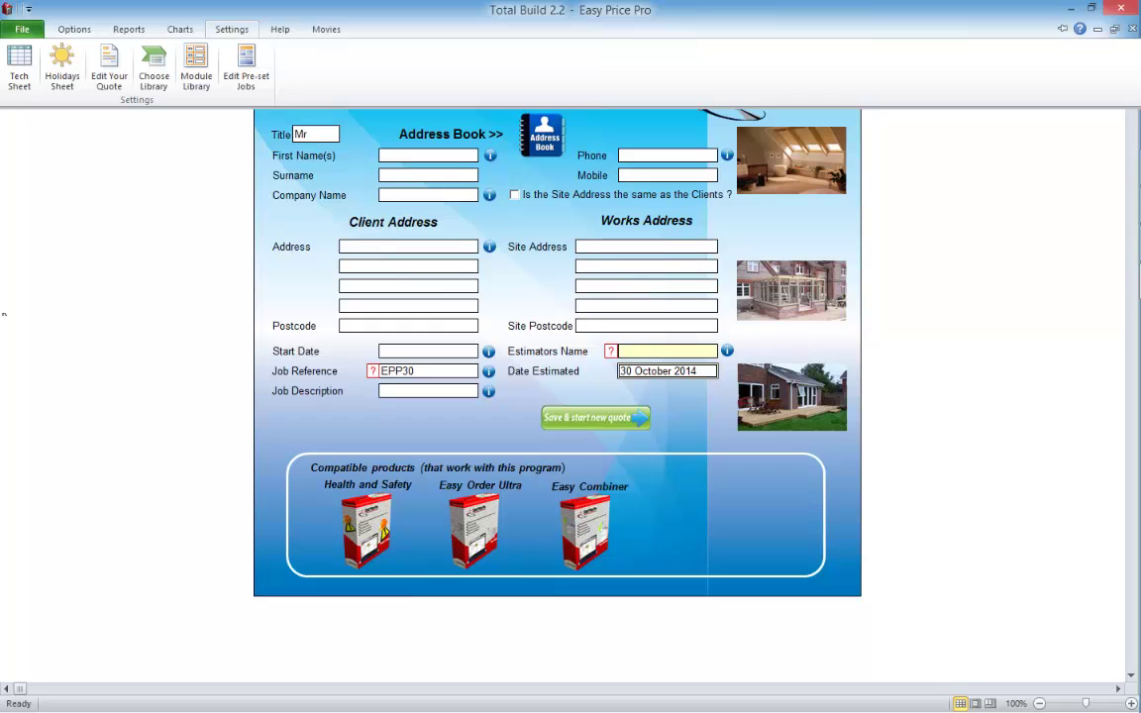
click(109, 70)
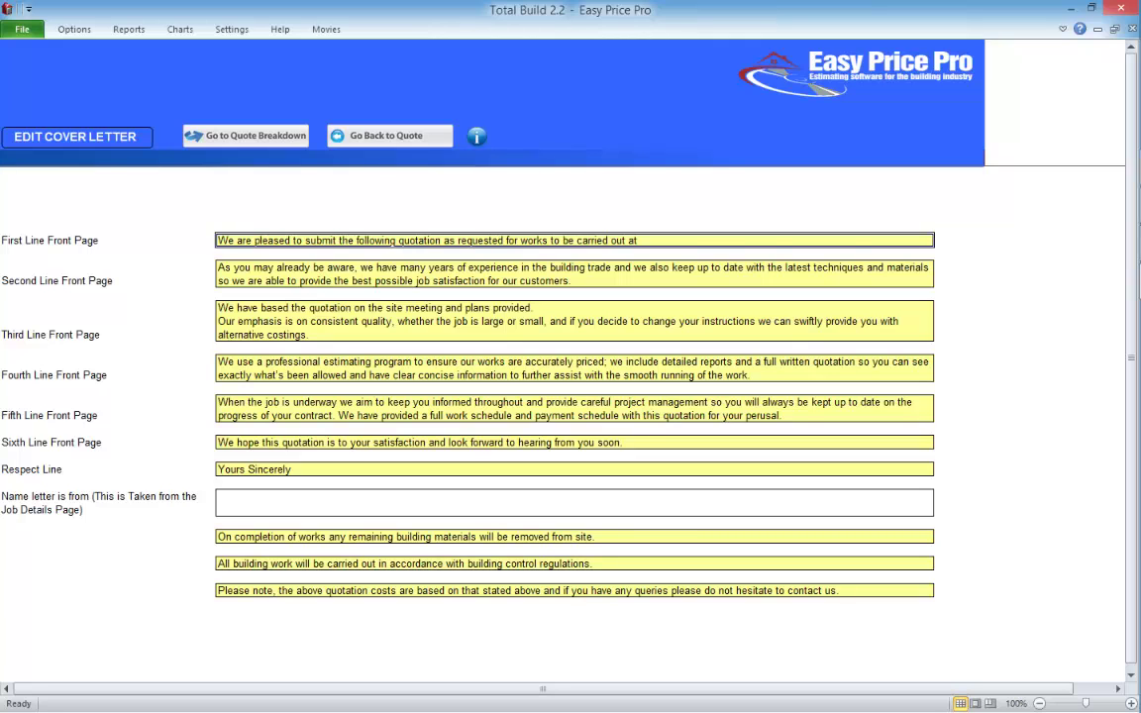
click(389, 136)
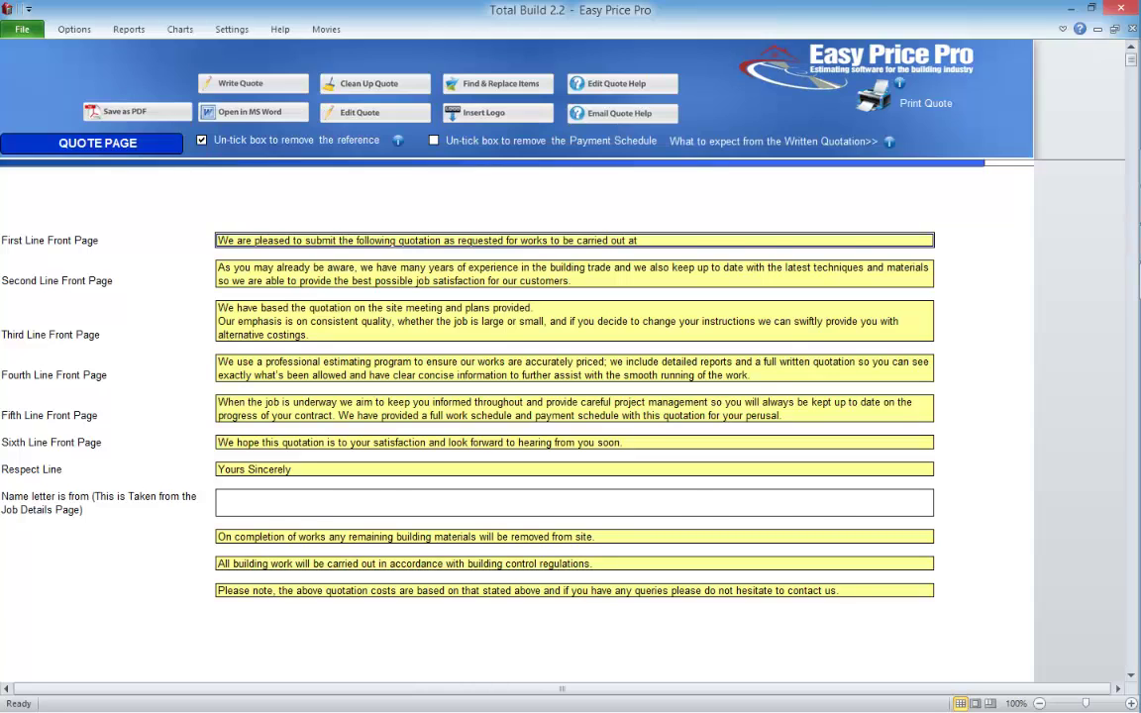
Return to the quote page and insert the EASY PRICE PRO image from the Pictures library as the quote's logo
click(519, 335)
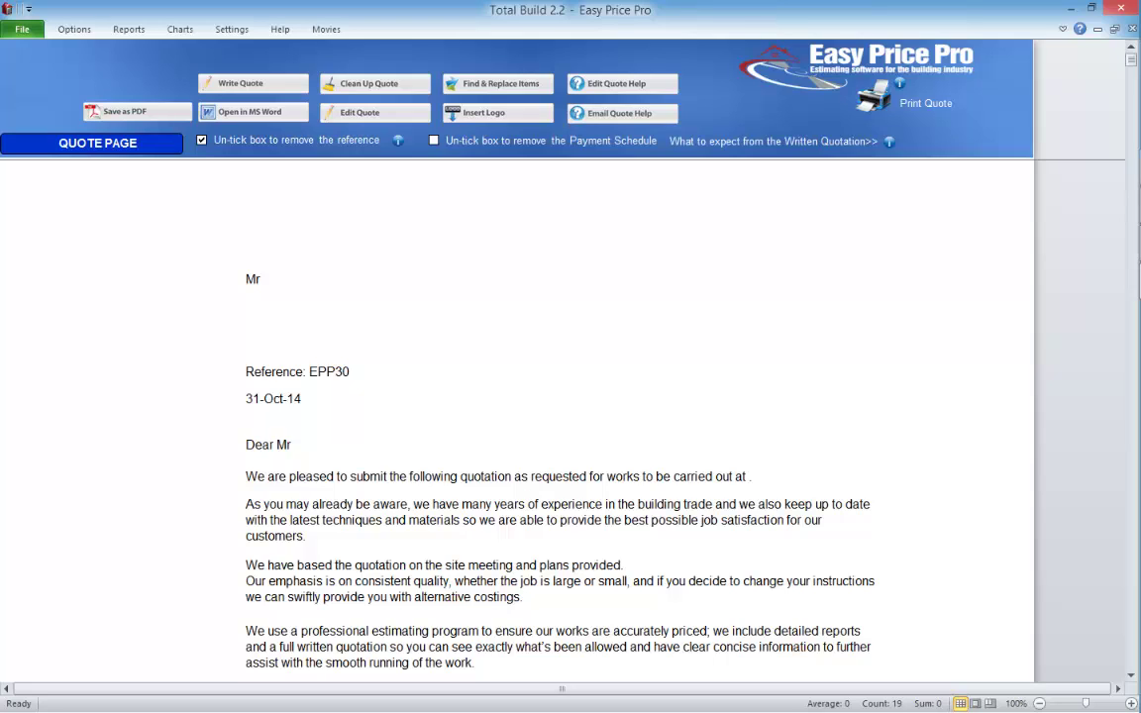
click(500, 117)
click(60, 160)
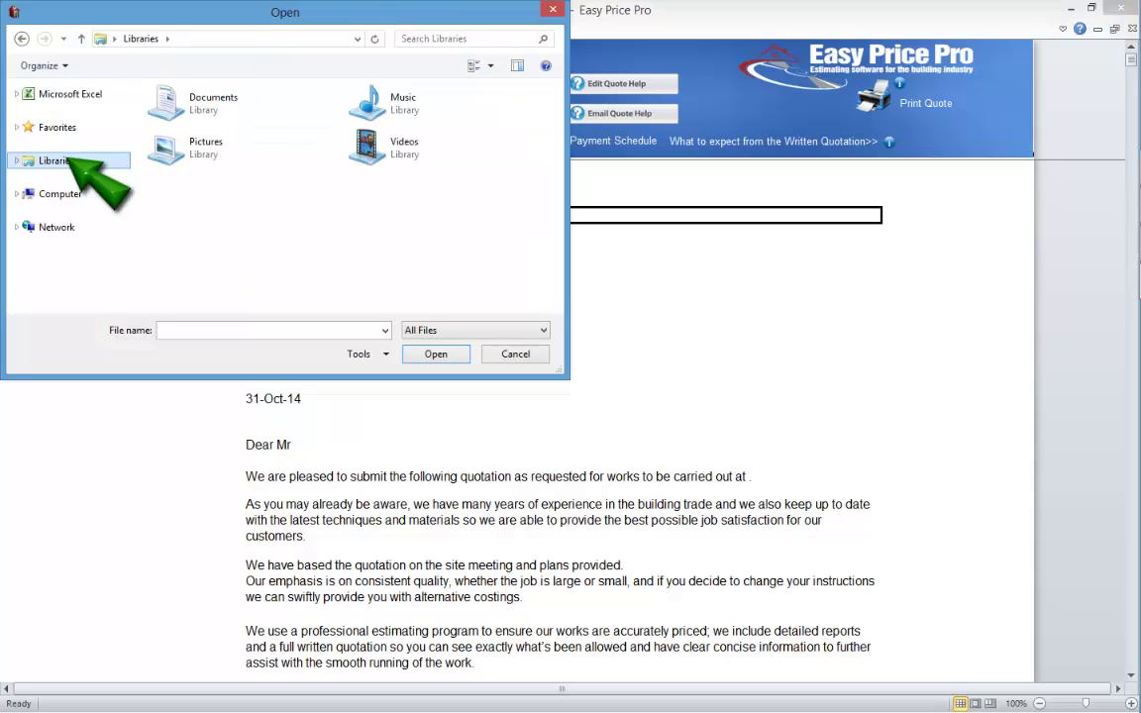
click(203, 149)
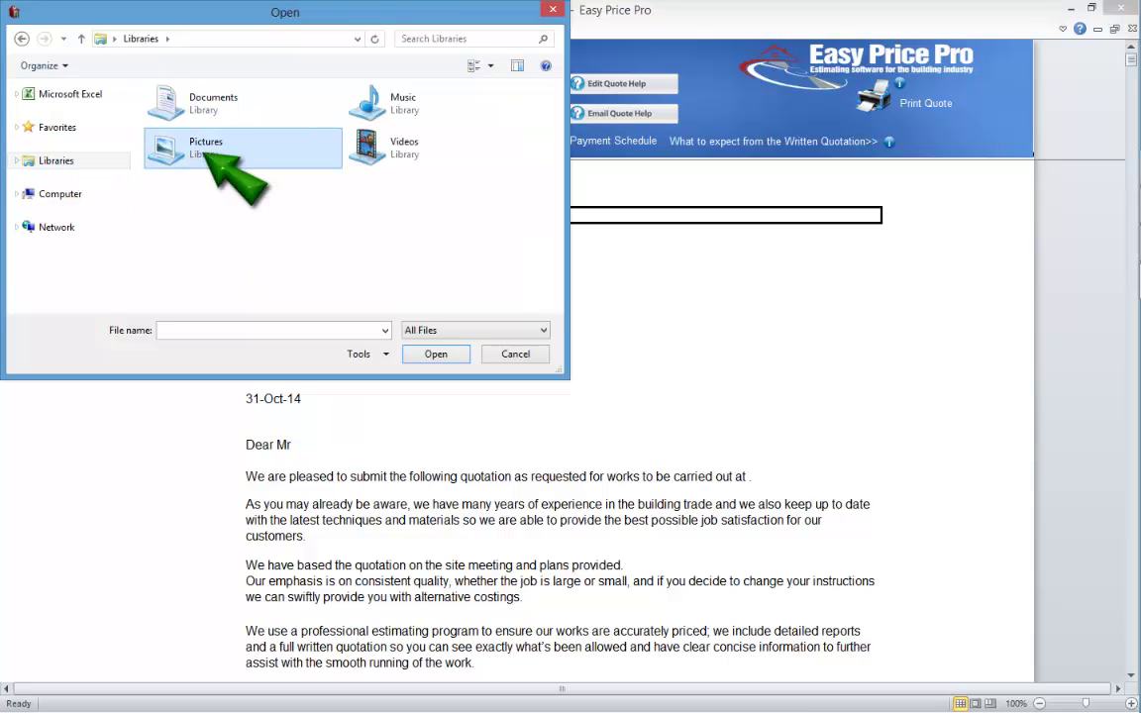
double_click(203, 149)
click(188, 107)
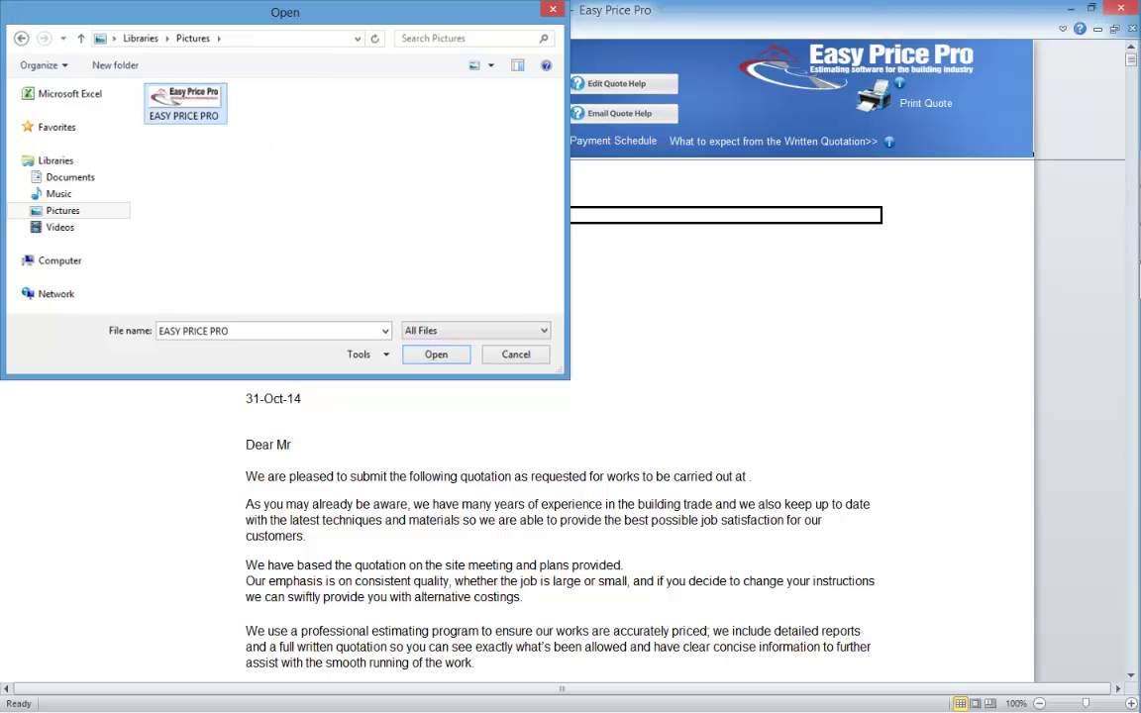
key(Return)
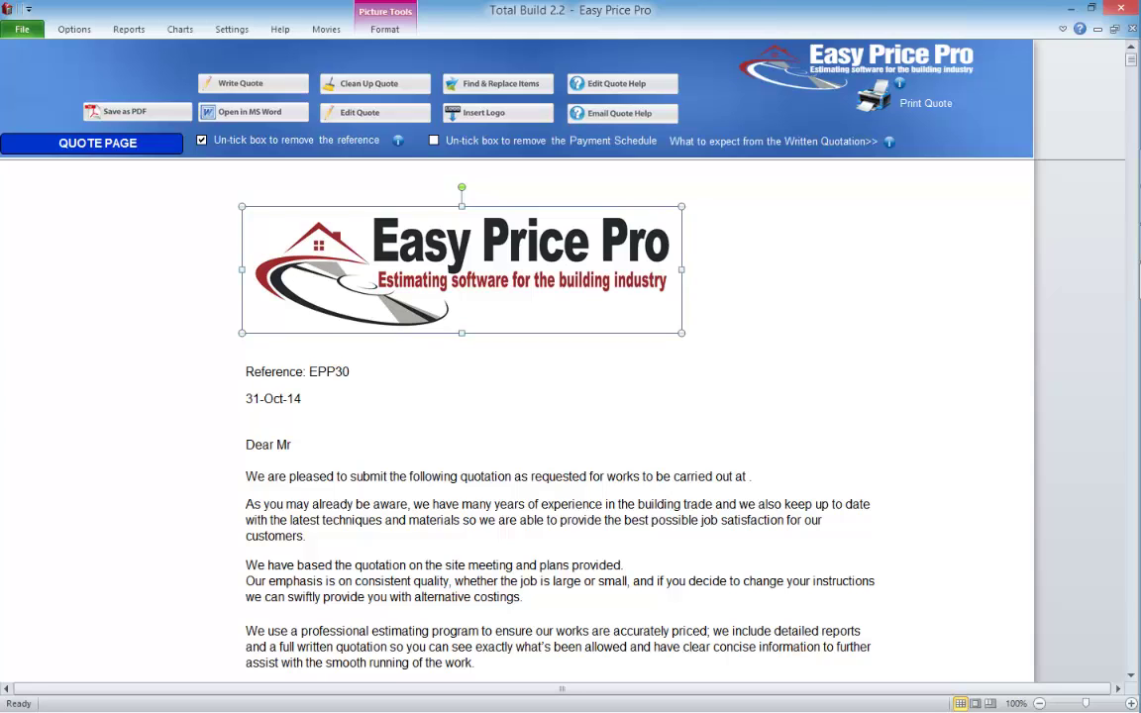
Shrink the quote's logo to roughly half its size and move it up clear of the client's title line
drag(682, 333, 475, 273)
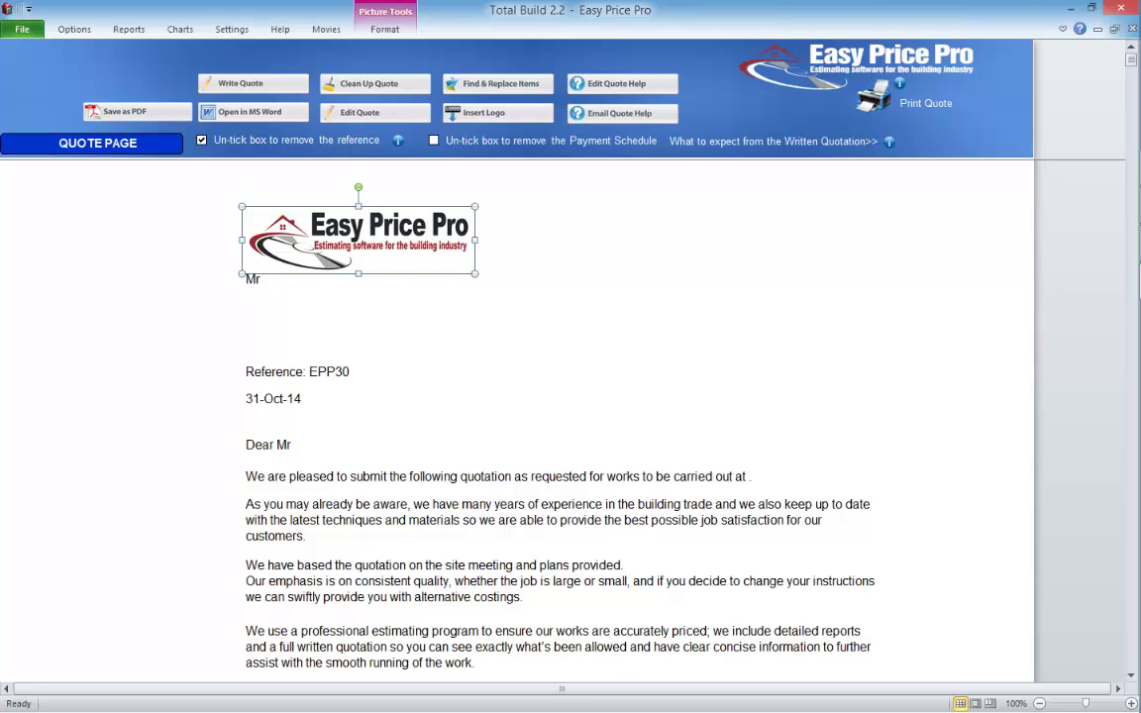
drag(396, 249, 391, 221)
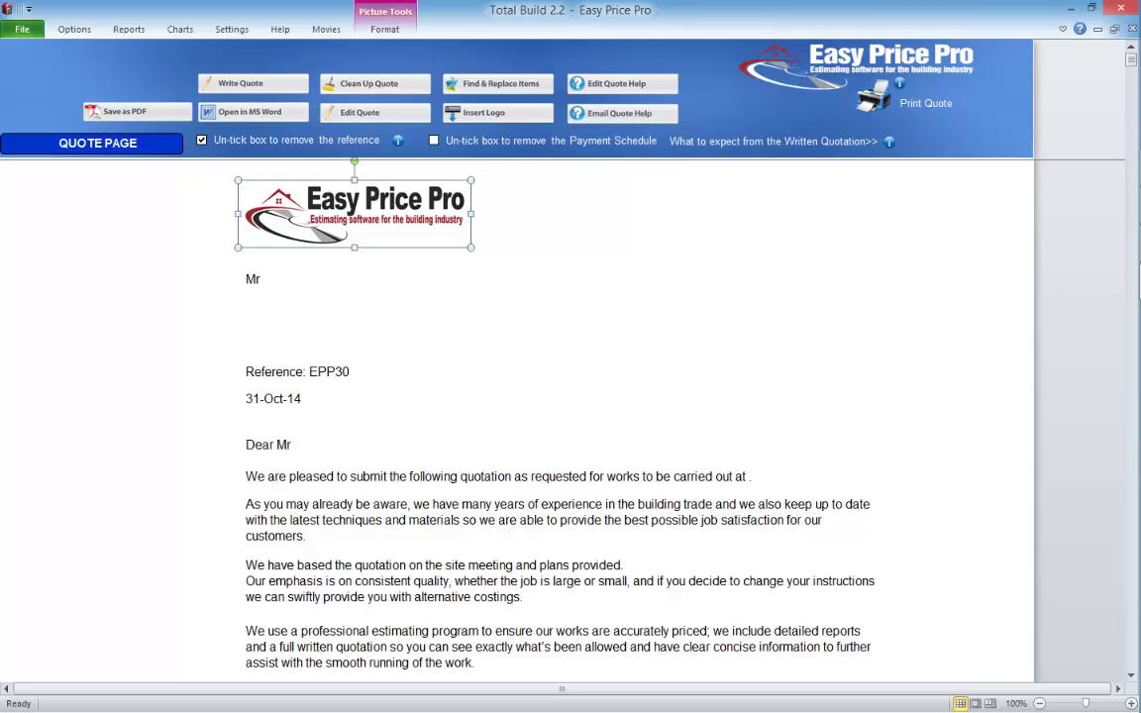
View the holidays list with its bank holiday descriptions and dates
click(232, 29)
click(61, 64)
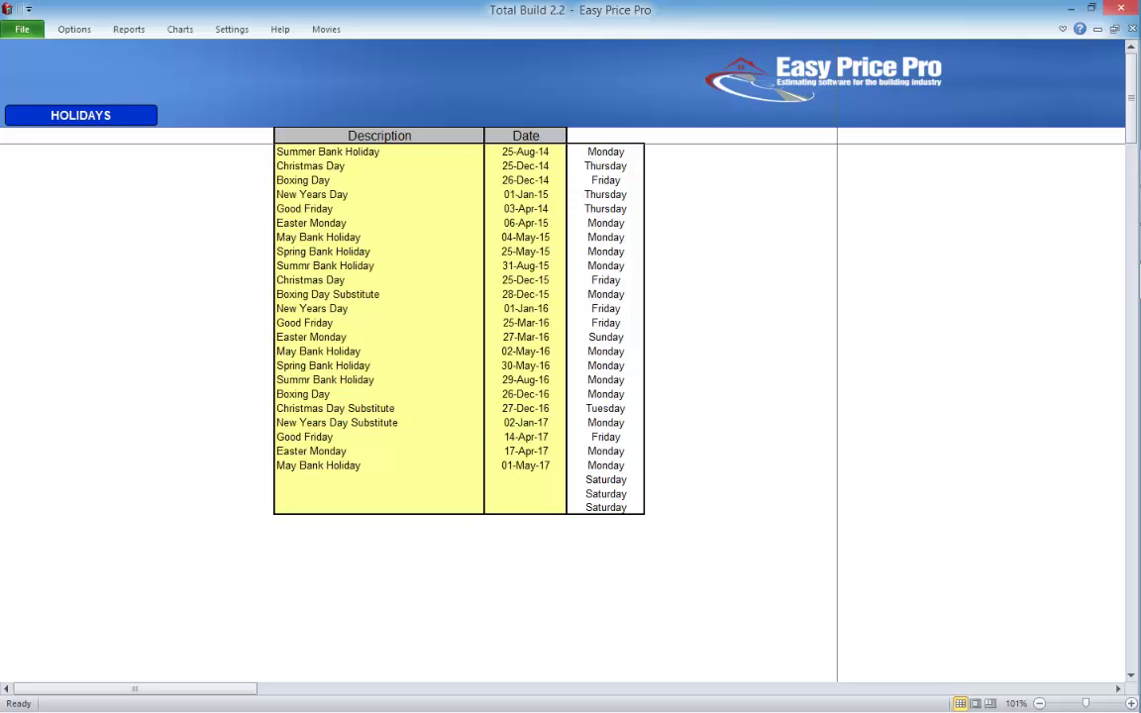
On the Summary Sheet, lower the mark-up margin on materials by three increments and the overheads percentage by one increment
click(127, 29)
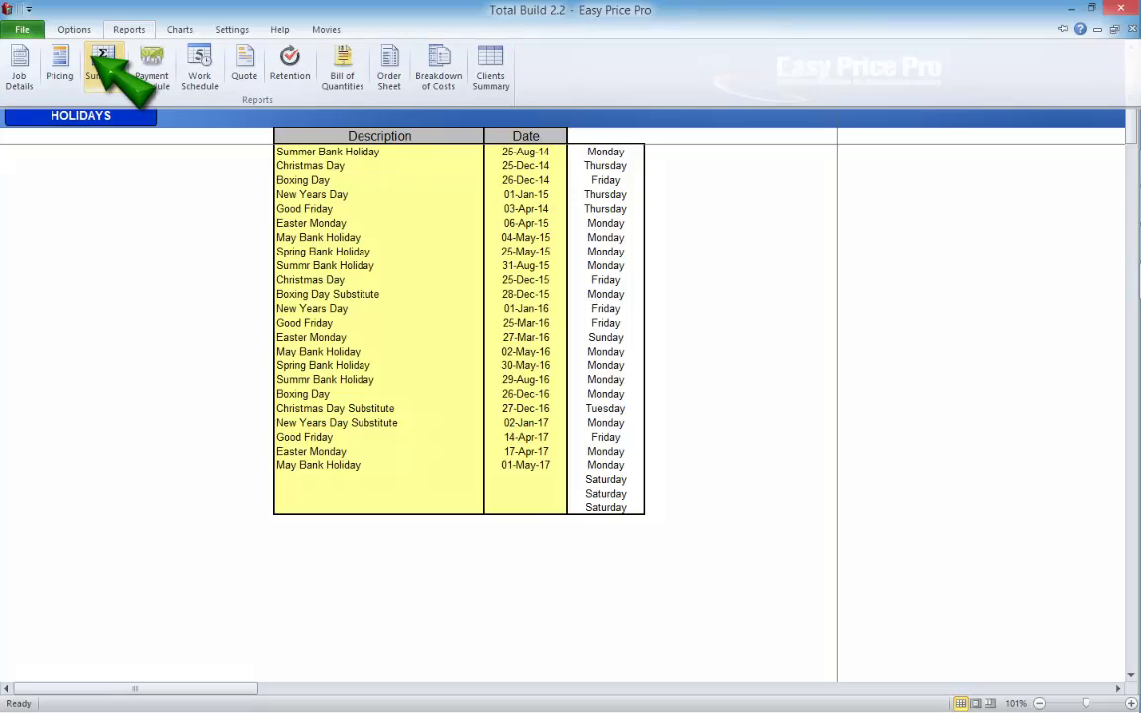
click(103, 59)
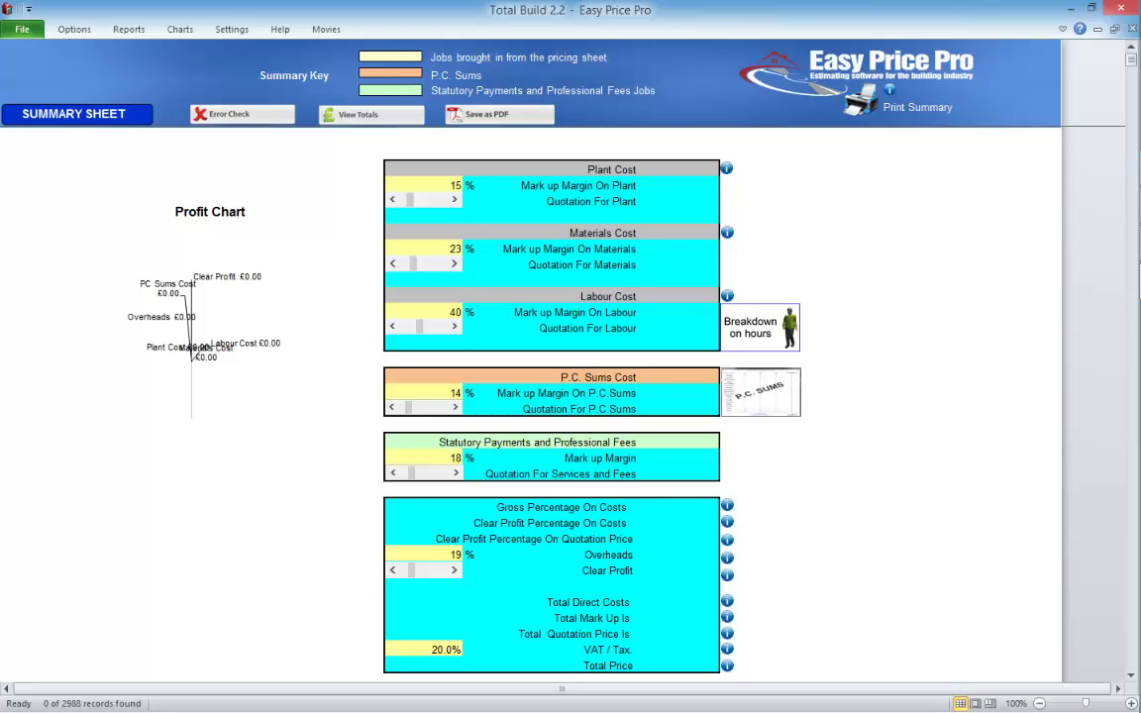
click(393, 263)
click(392, 263)
click(393, 263)
click(393, 570)
Save the Total Build file from its job details page, and exit Easy Price Pro
click(127, 29)
click(18, 61)
click(74, 28)
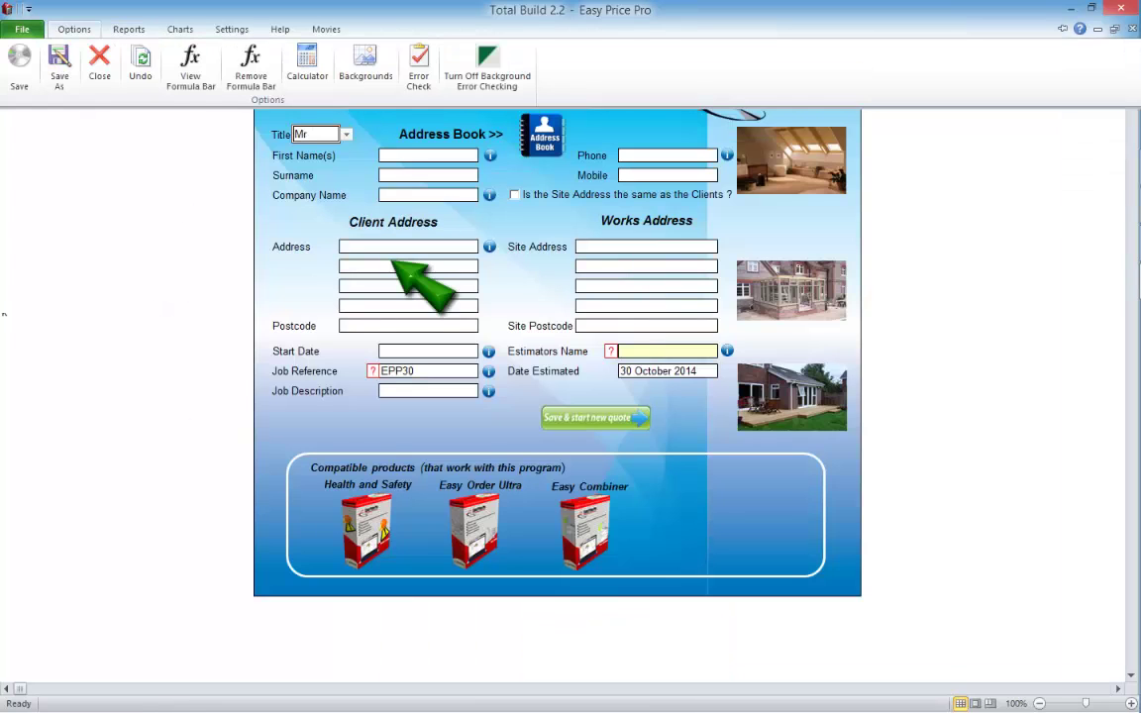
click(18, 65)
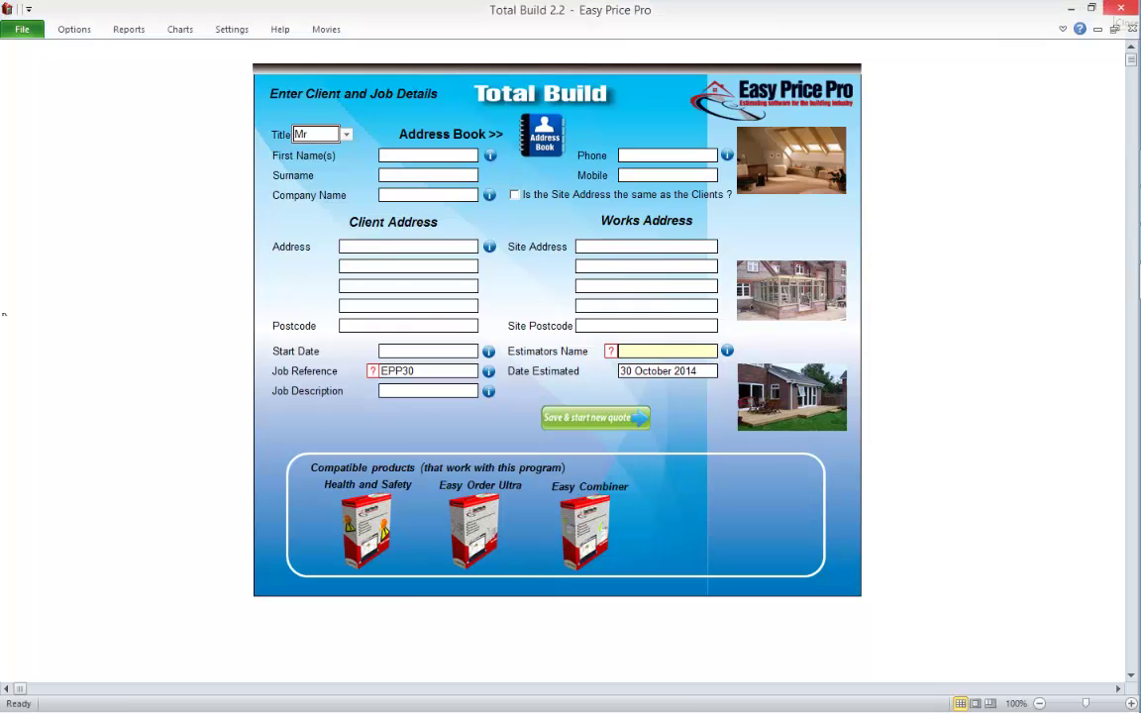
click(503, 384)
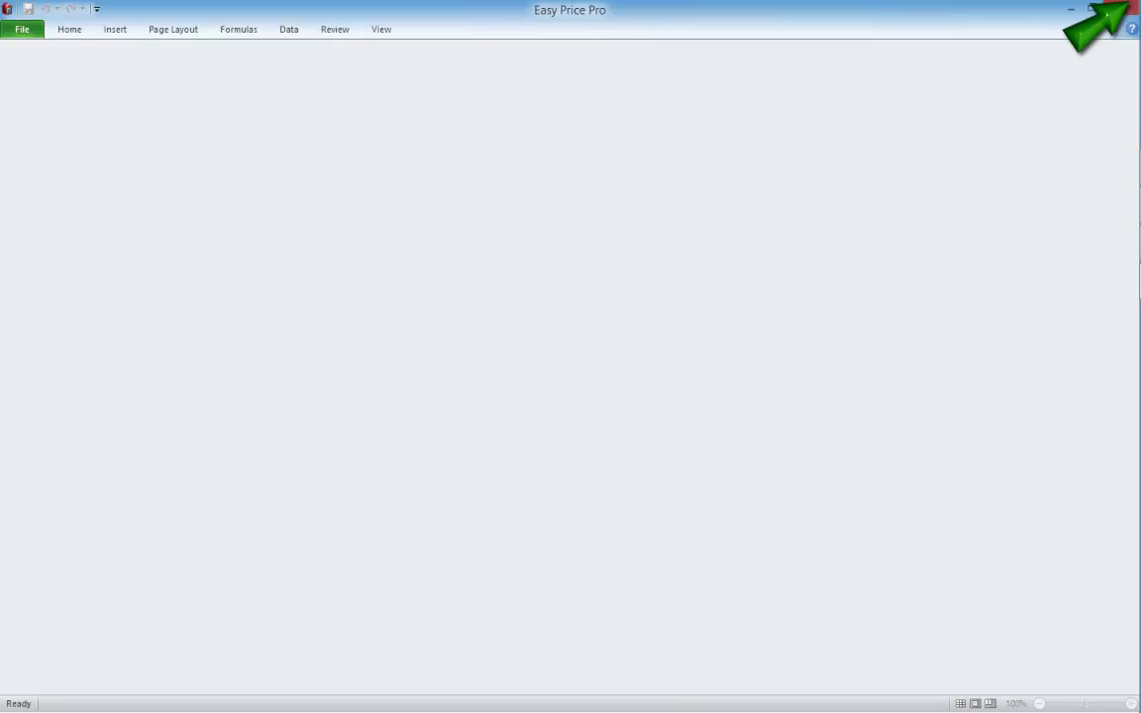
click(1127, 8)
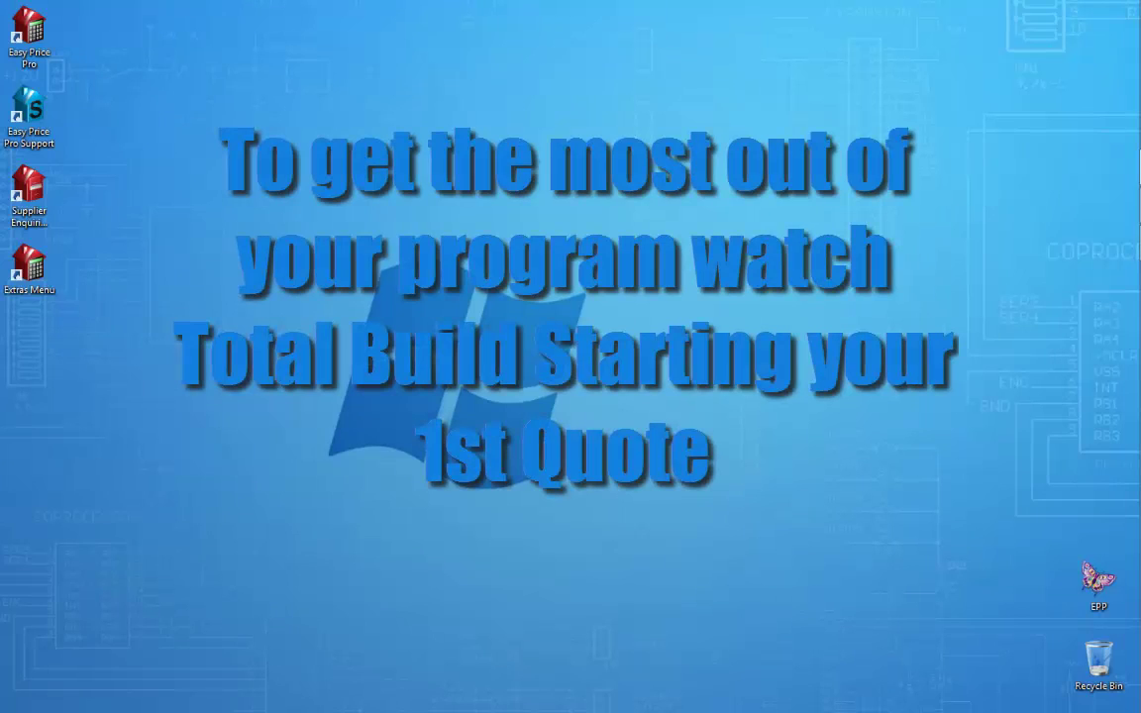